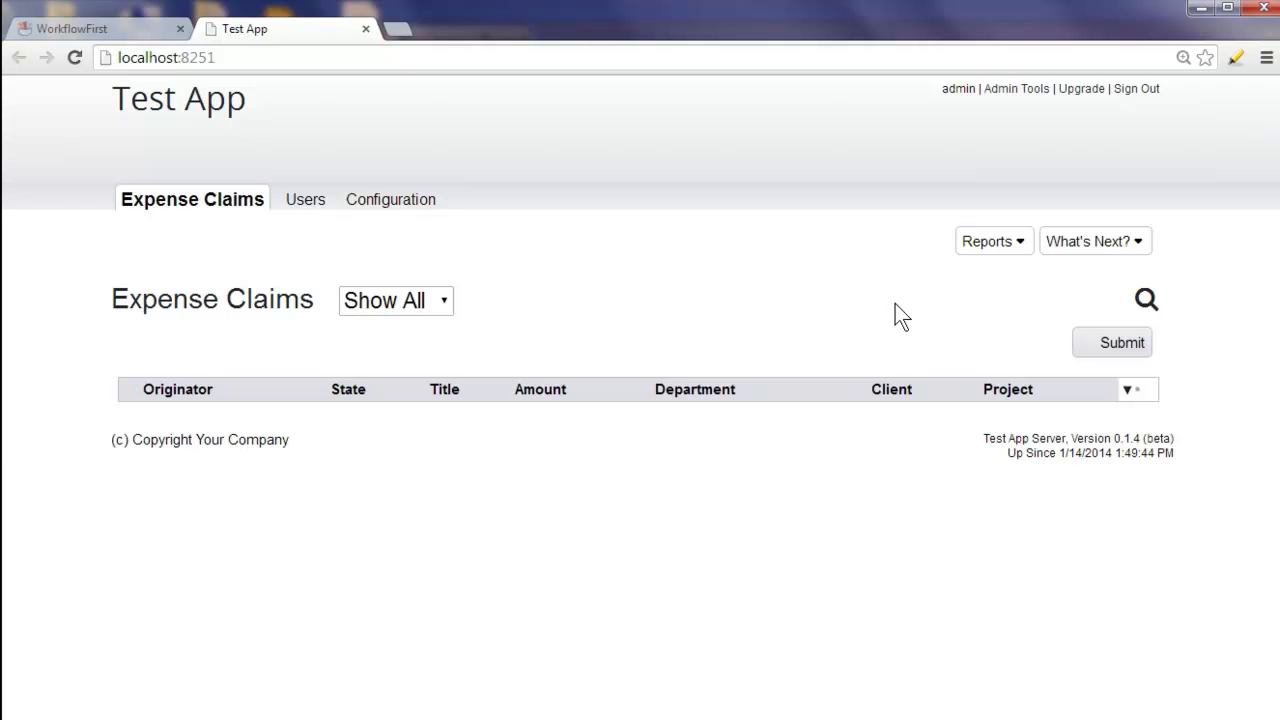
Step: Start a new expense claim titled Books for 45 in the Accounting department
click(1120, 342)
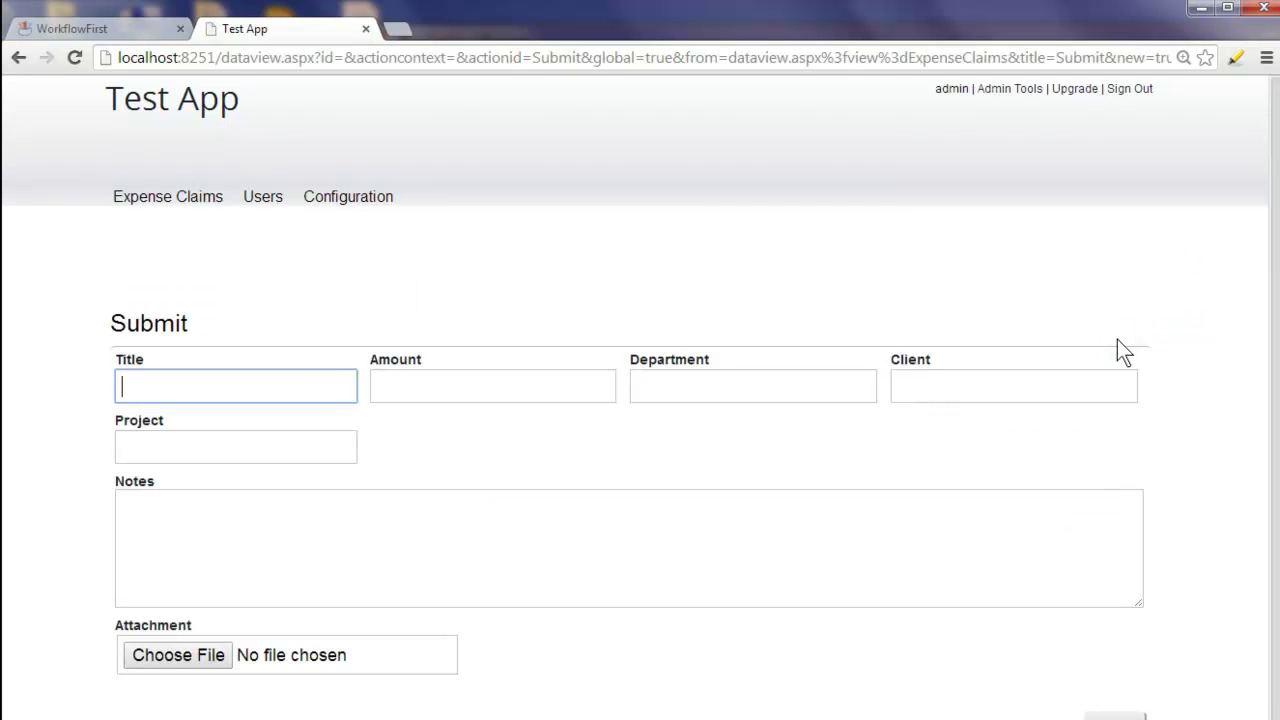
text(Books)
key(Tab)
text(45)
key(Tab)
text(Accounting)
key(Tab)
Step: Set client Internal, project Learning, and a note about end-of-year tax filing books
text(Internal)
key(Tab)
text(Learning)
key(Tab)
text(I bought some books)
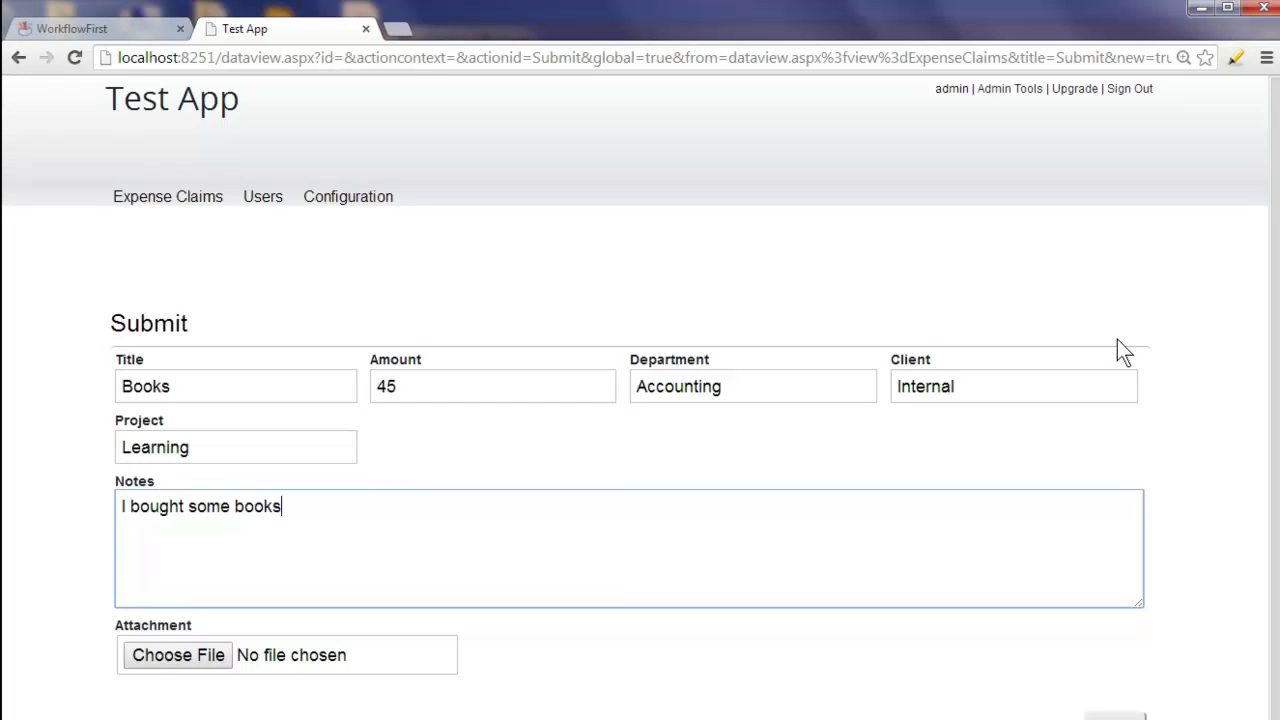
text( on end of year tax filing.)
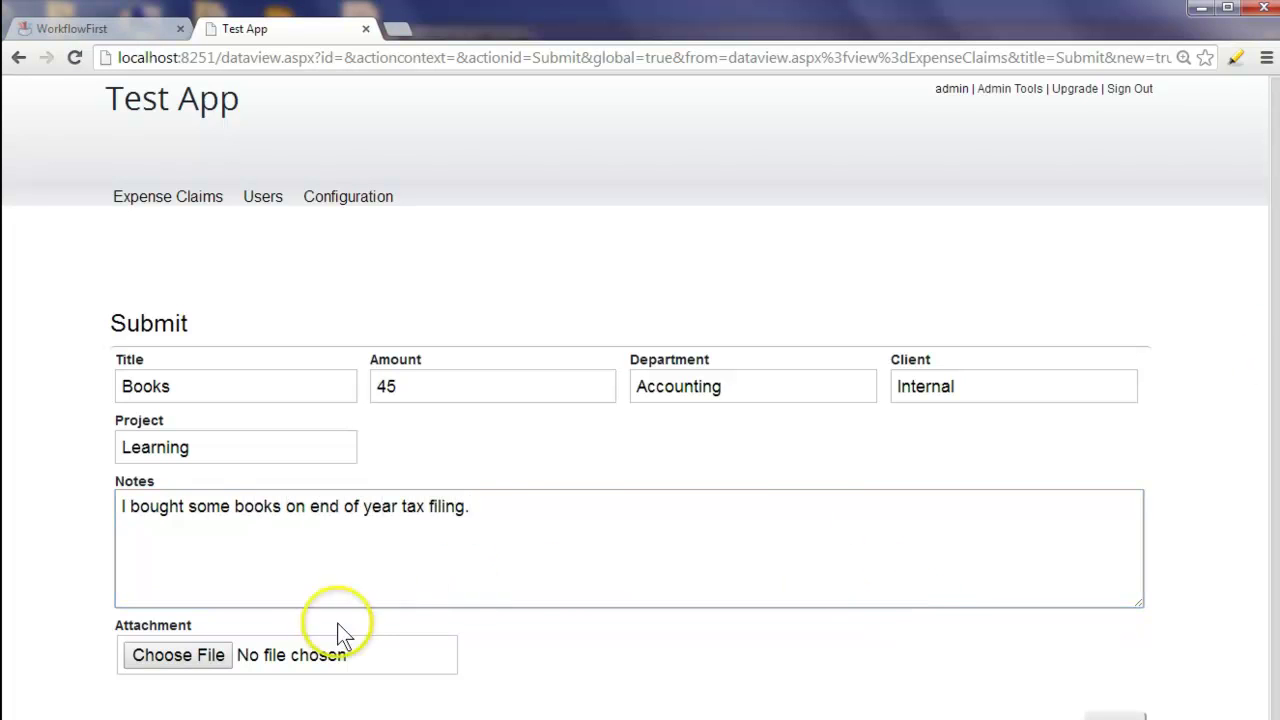
click(208, 664)
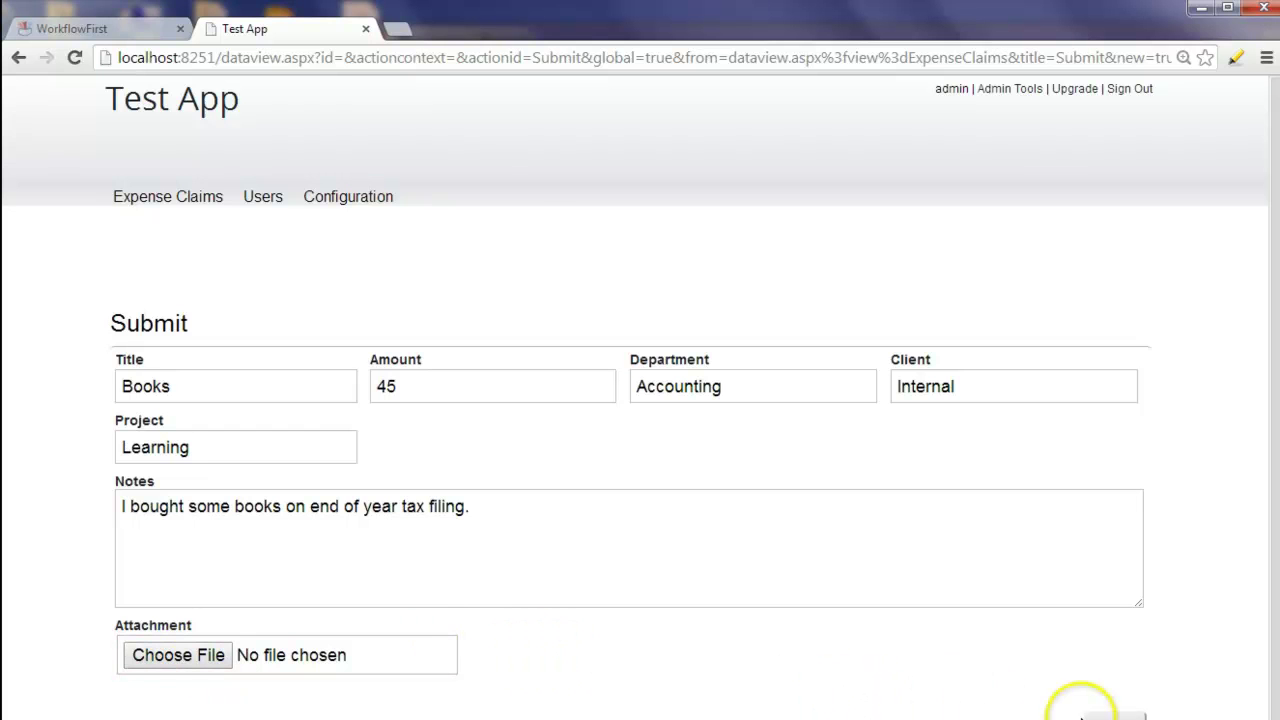
Step: Submit the Books claim and open its details from the claims list
click(1112, 712)
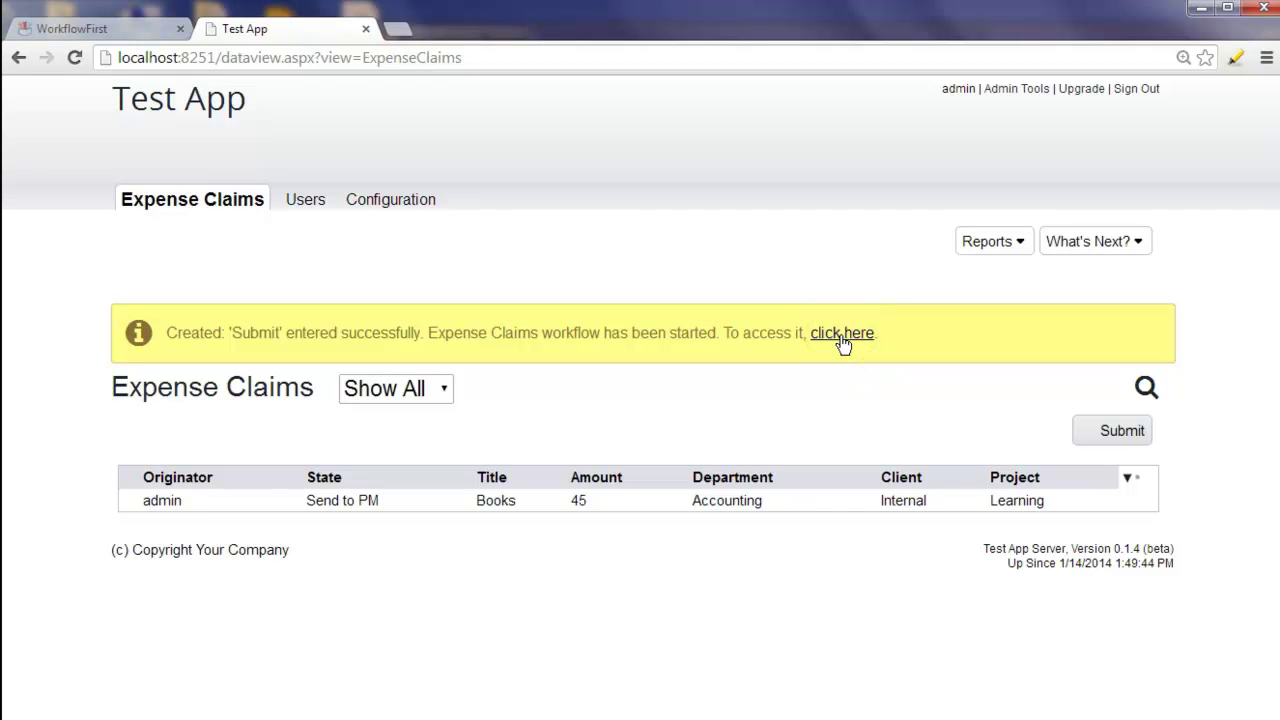
click(666, 510)
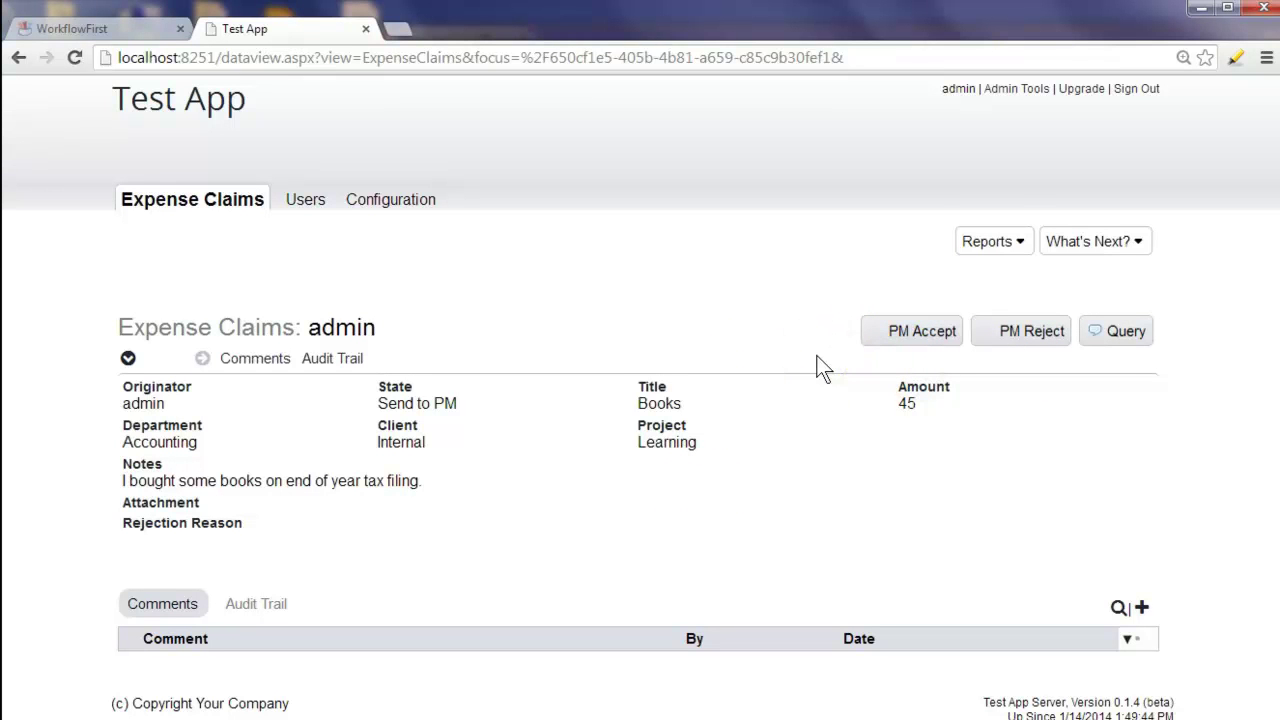
click(911, 151)
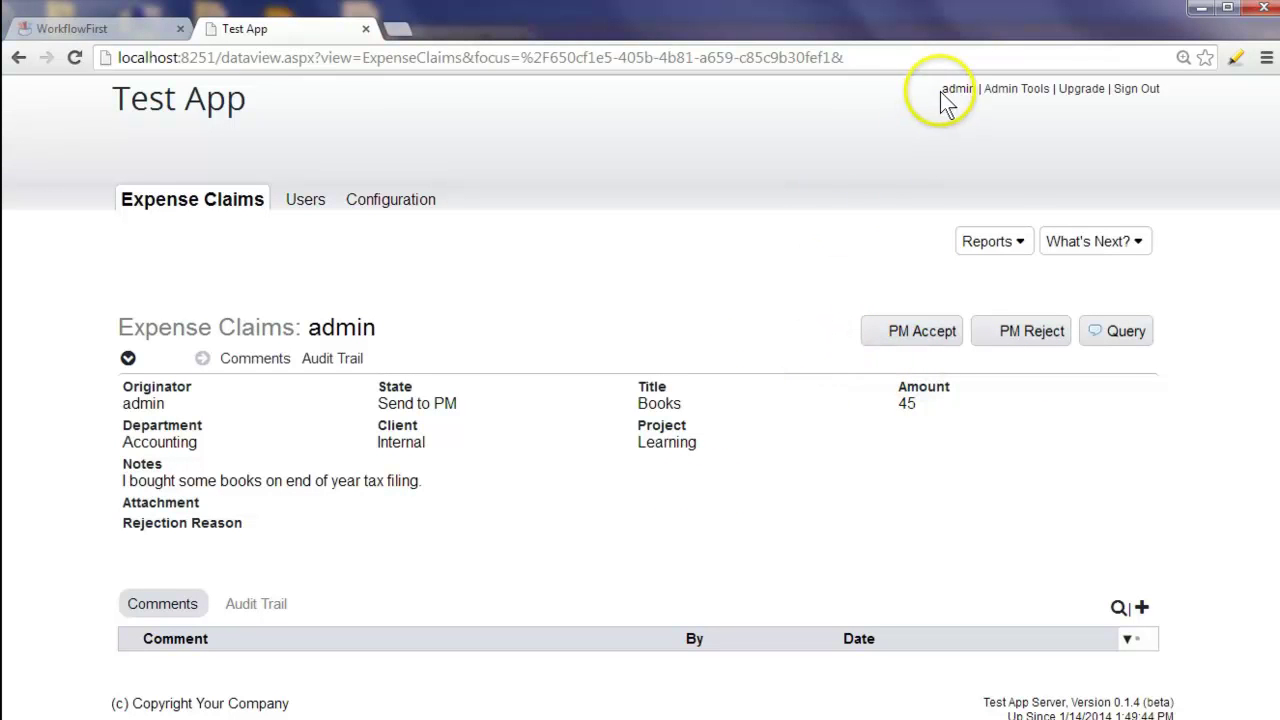
click(867, 338)
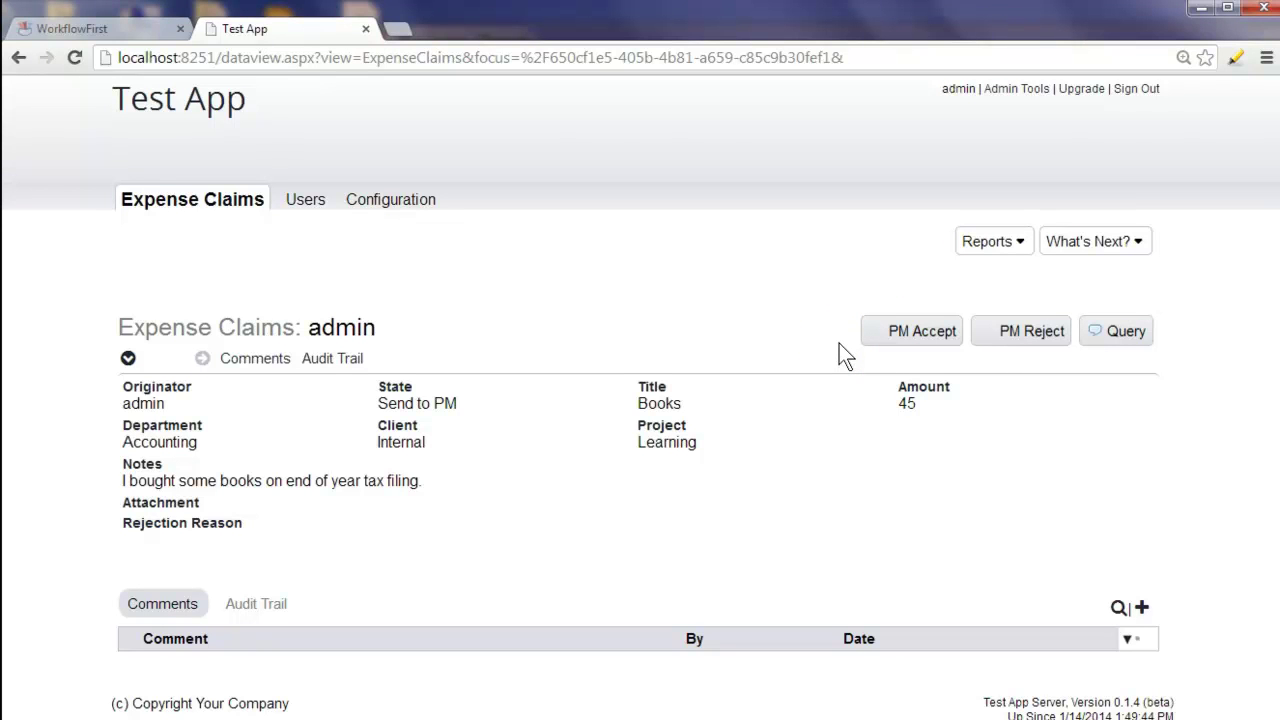
Step: Accept the claim as project manager, moving it to the Send to GM state
click(928, 338)
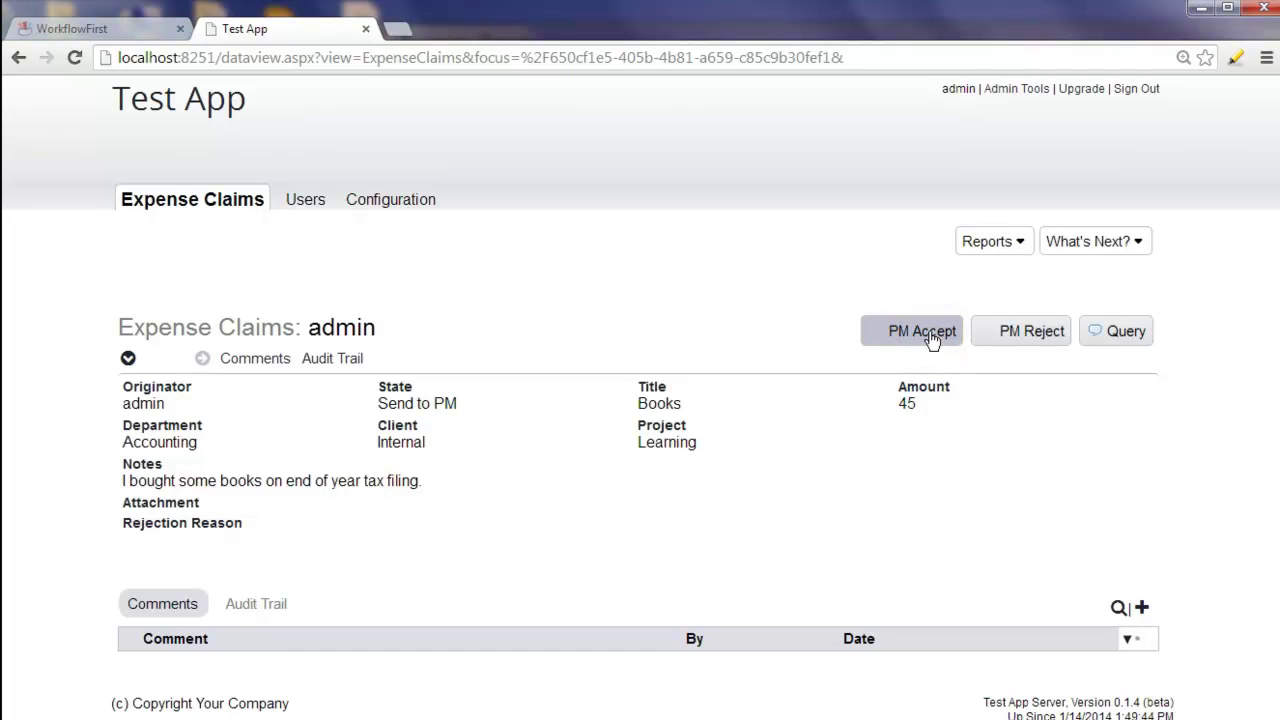
click(1126, 402)
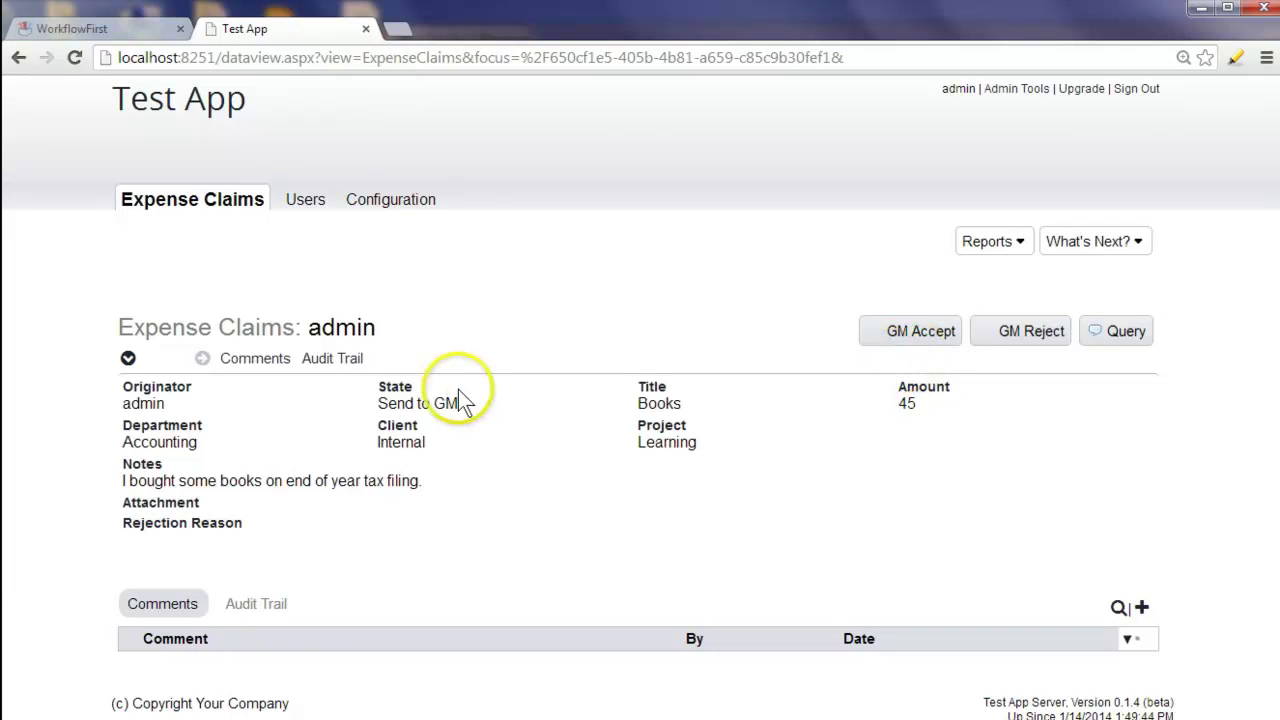
drag(459, 403, 380, 404)
click(495, 407)
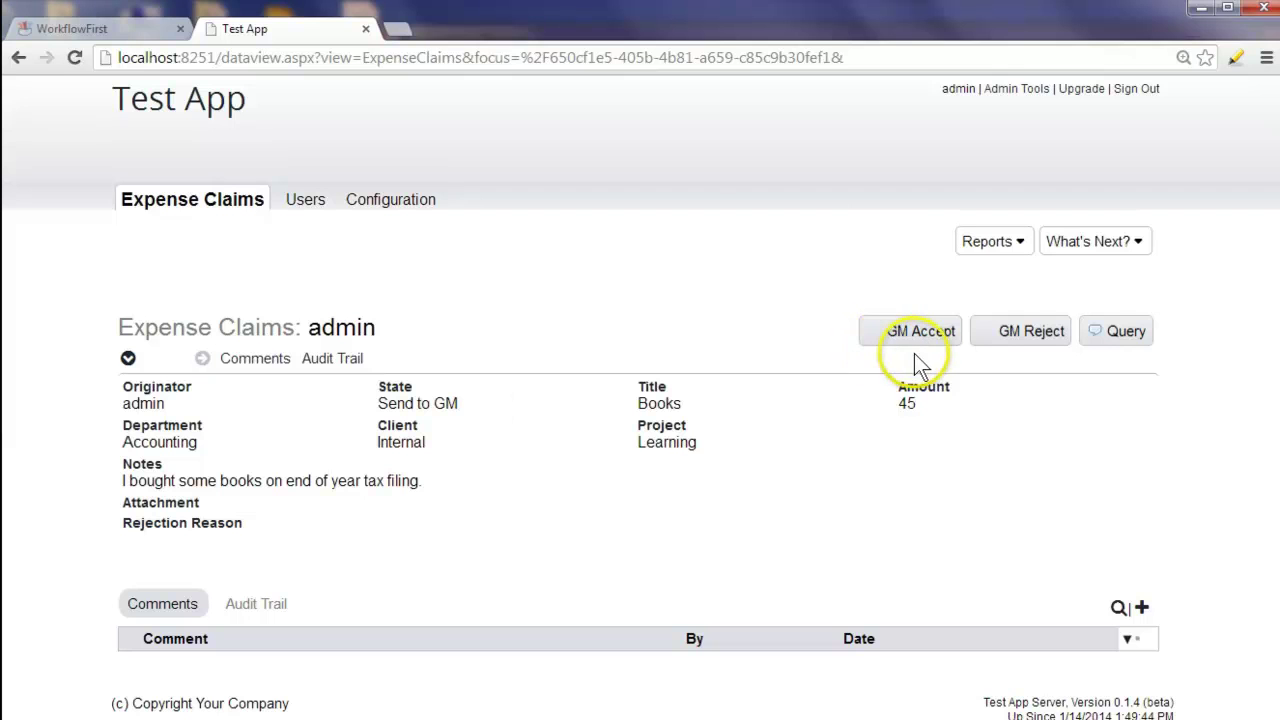
click(1121, 335)
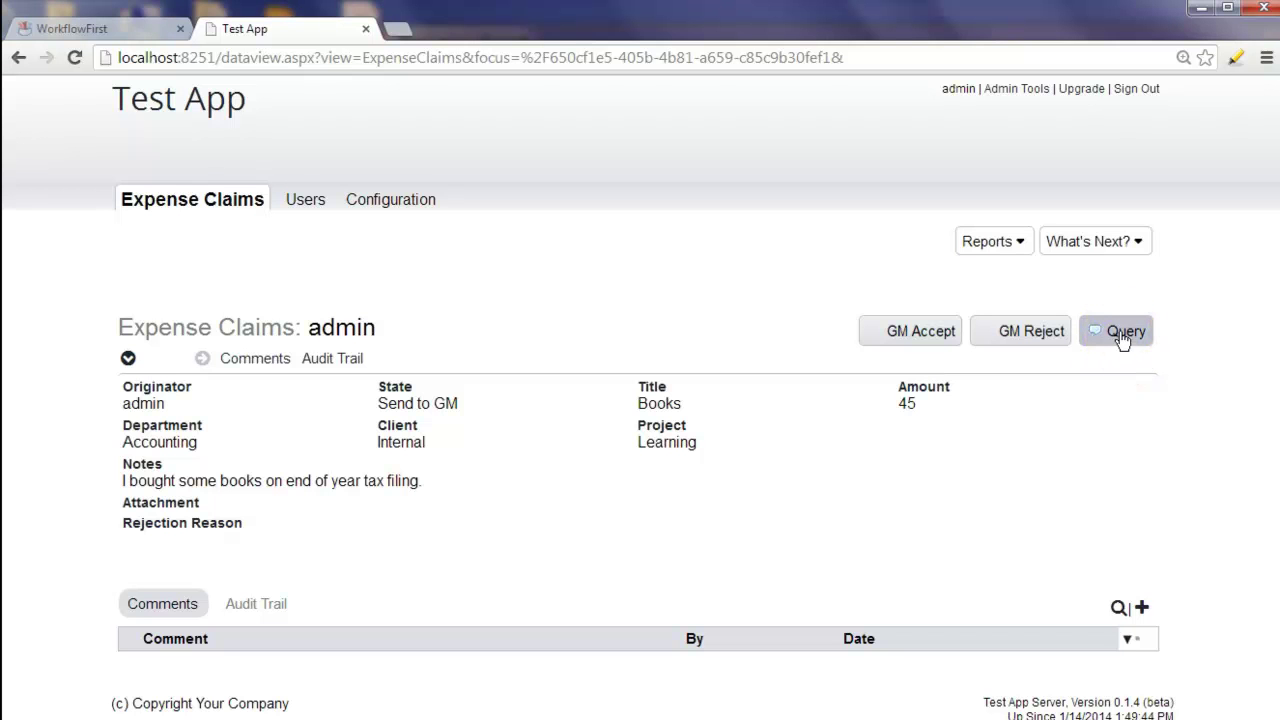
Step: Query the Books claim with the comment 'Why did you need these books?'
click(1018, 403)
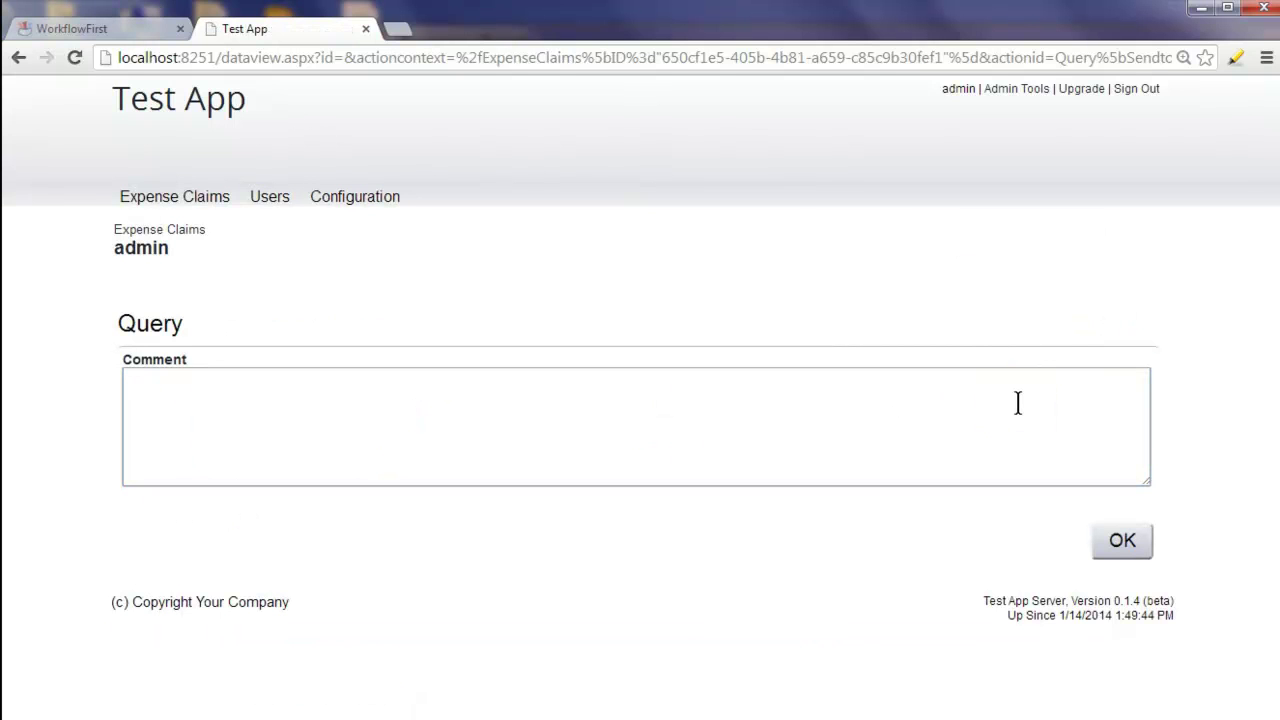
text(Why did you need these books?)
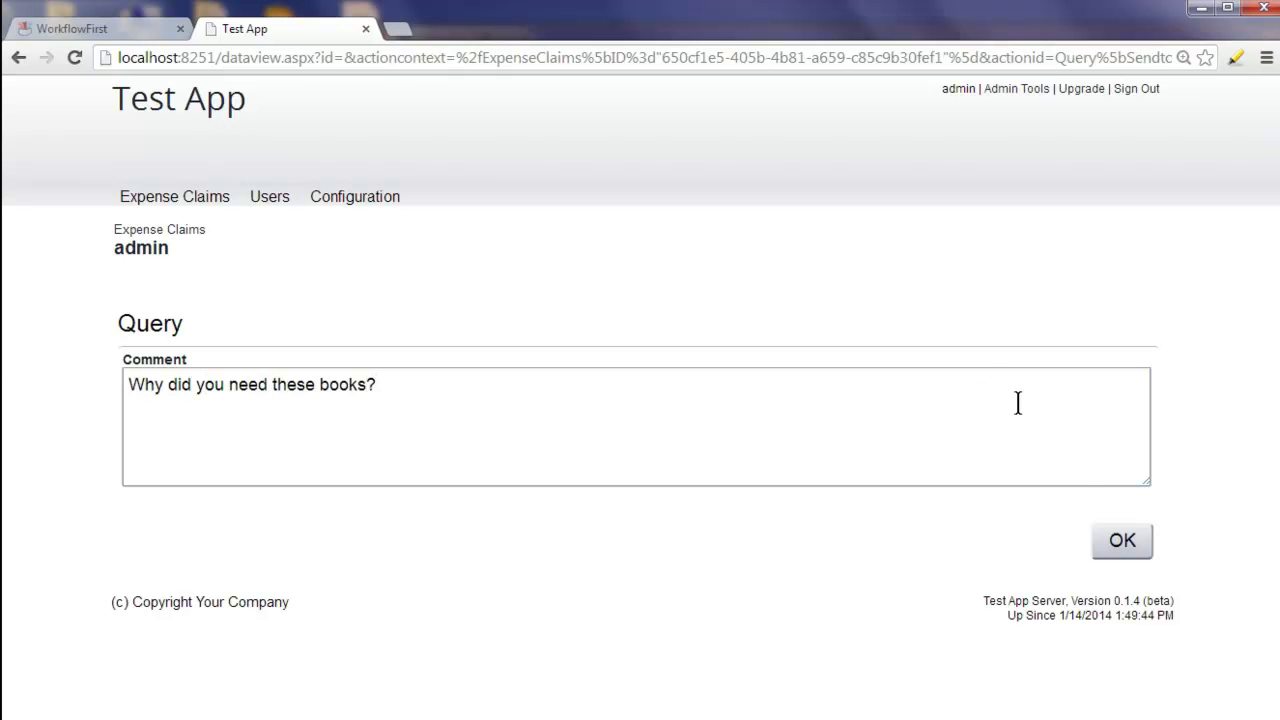
click(1141, 543)
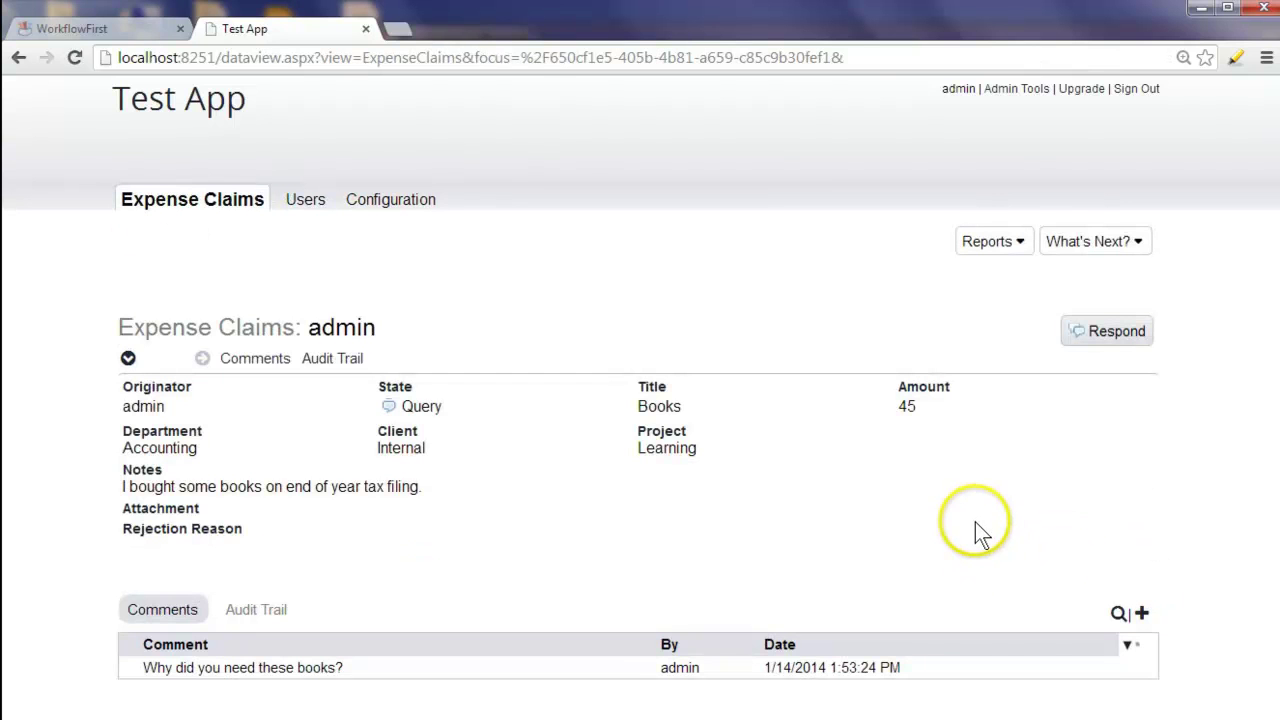
Step: Respond to the query with 'I don't know very much about tax filings.'
click(1137, 340)
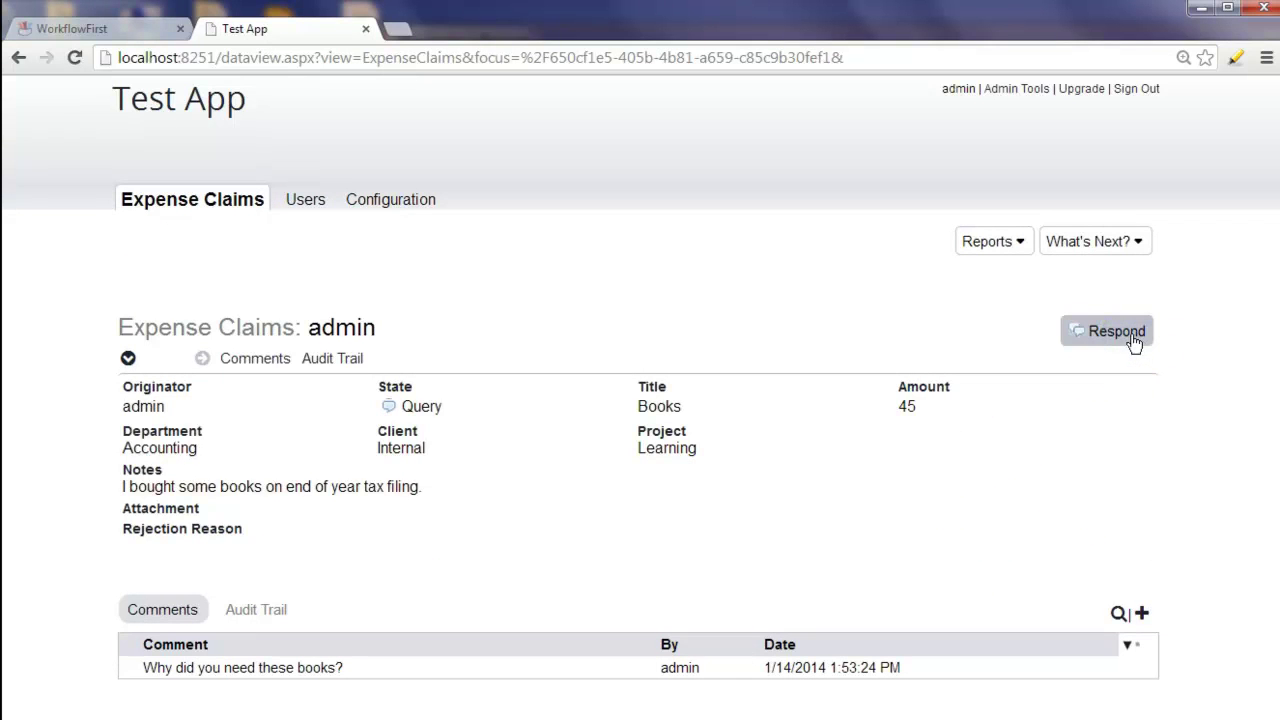
text(I don't know very much about tax filings.)
click(1117, 548)
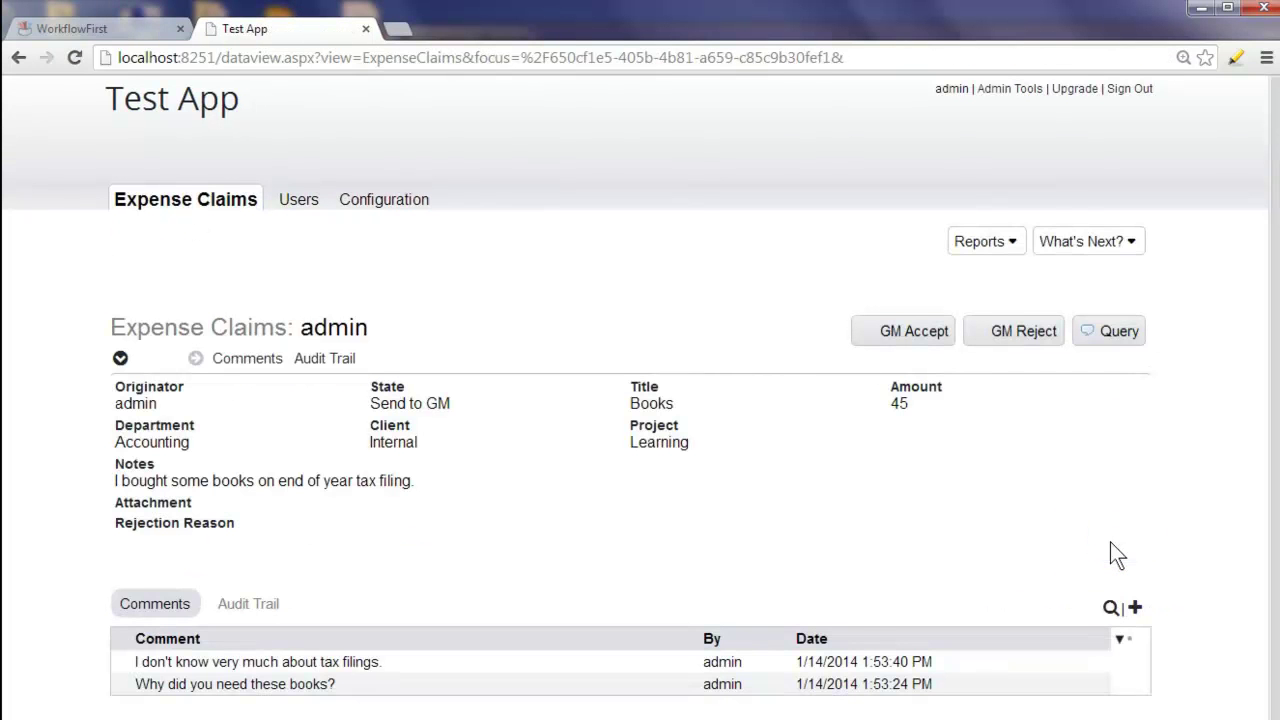
mouse_move(565, 668)
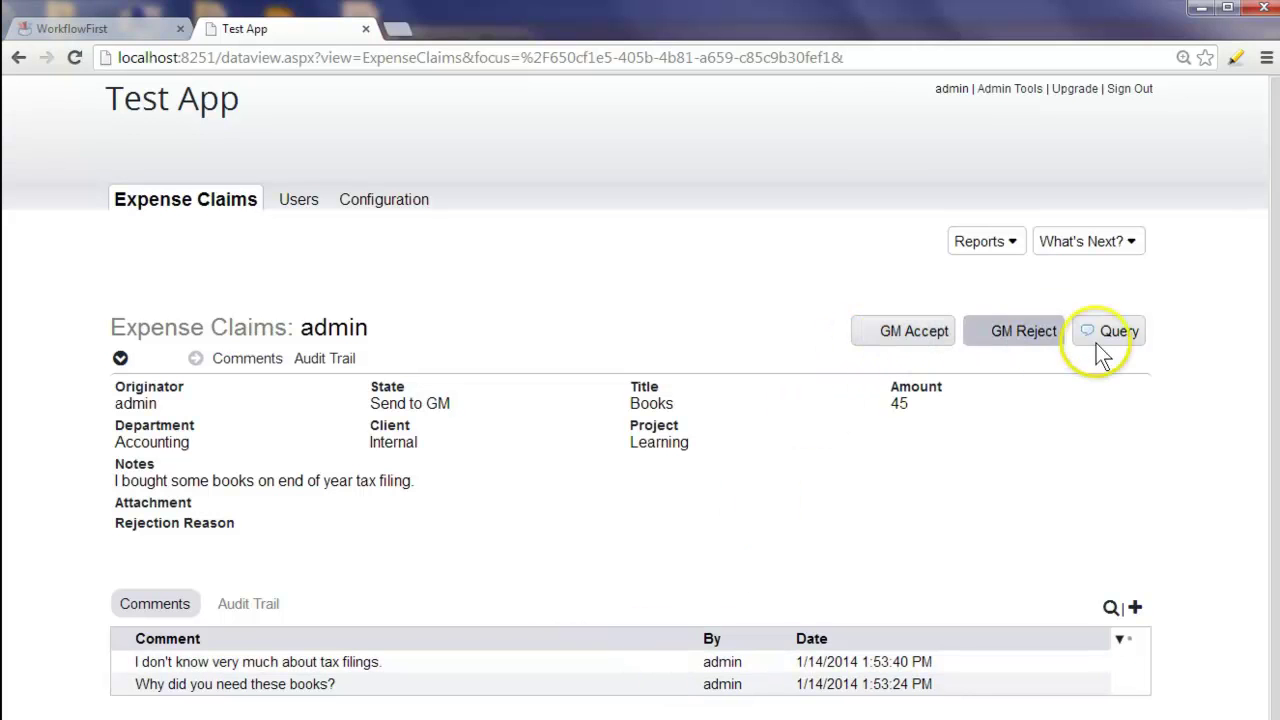
Step: Accept the claim as general manager, moving it to Send to Accounts
click(908, 336)
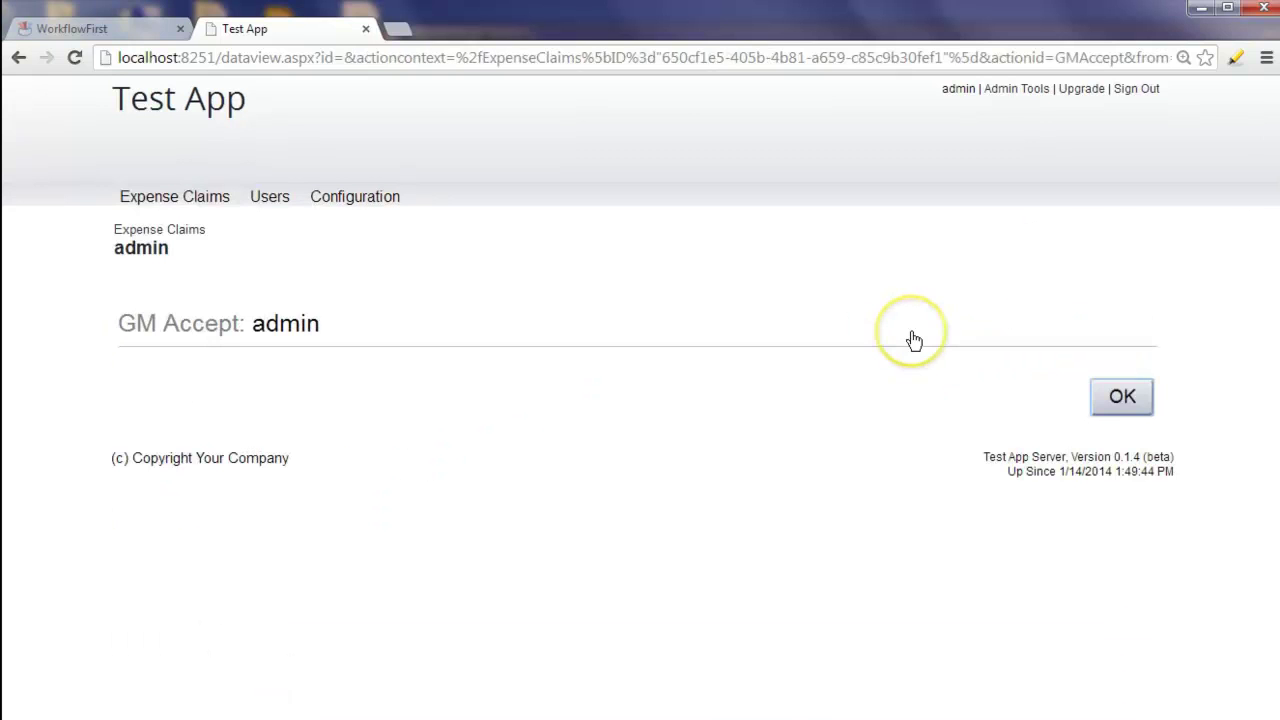
click(1120, 398)
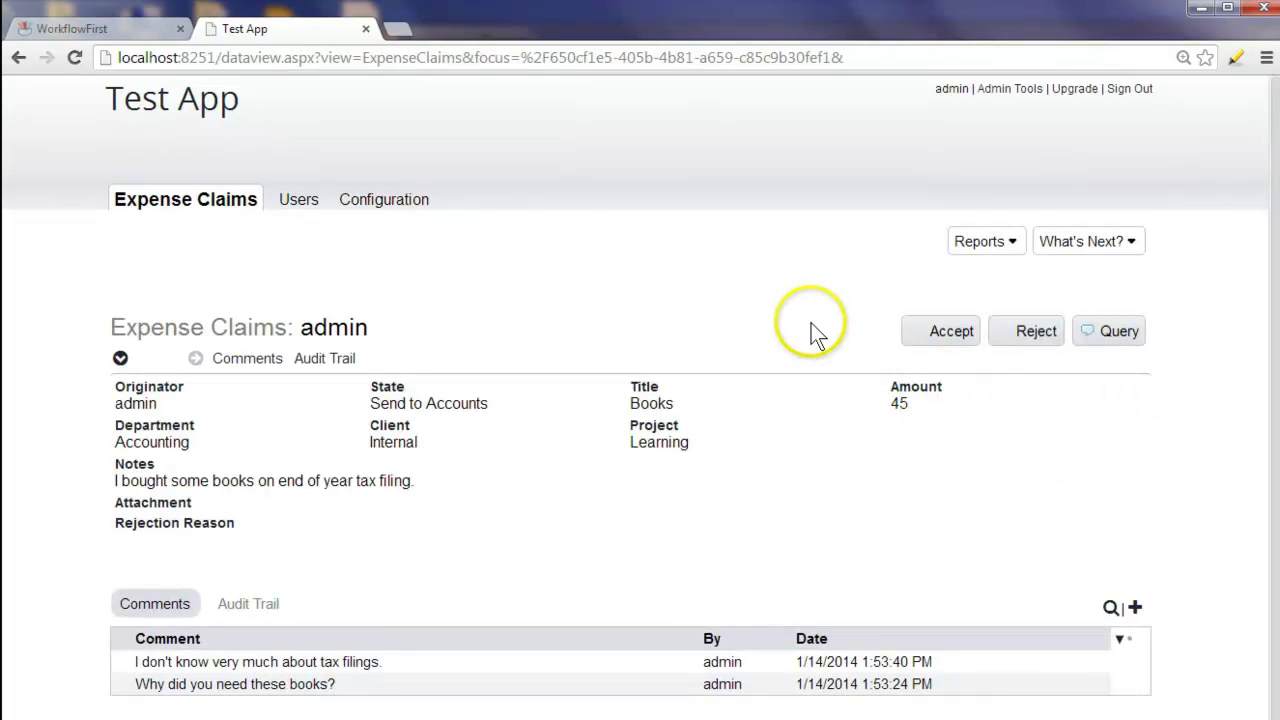
click(375, 404)
drag(375, 404, 505, 402)
click(510, 400)
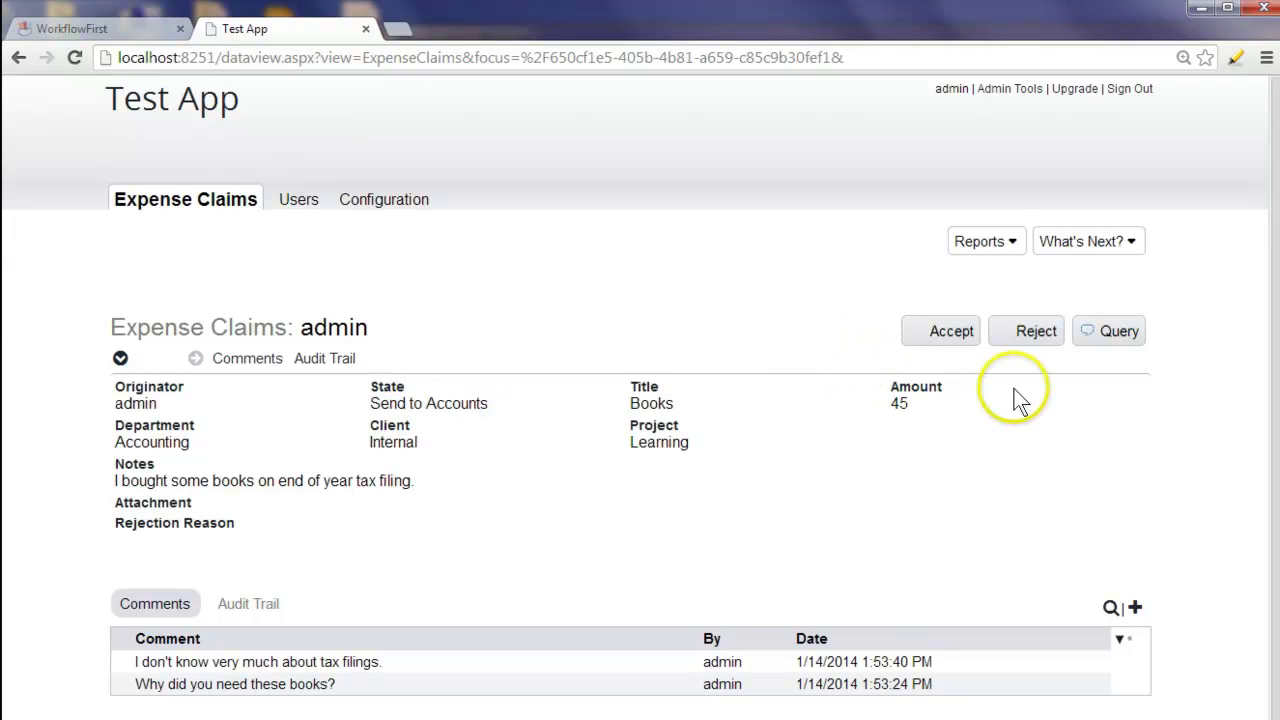
Step: Reject the claim at accounts with the reason 'We already have lots of books on tax filing.'
click(1035, 338)
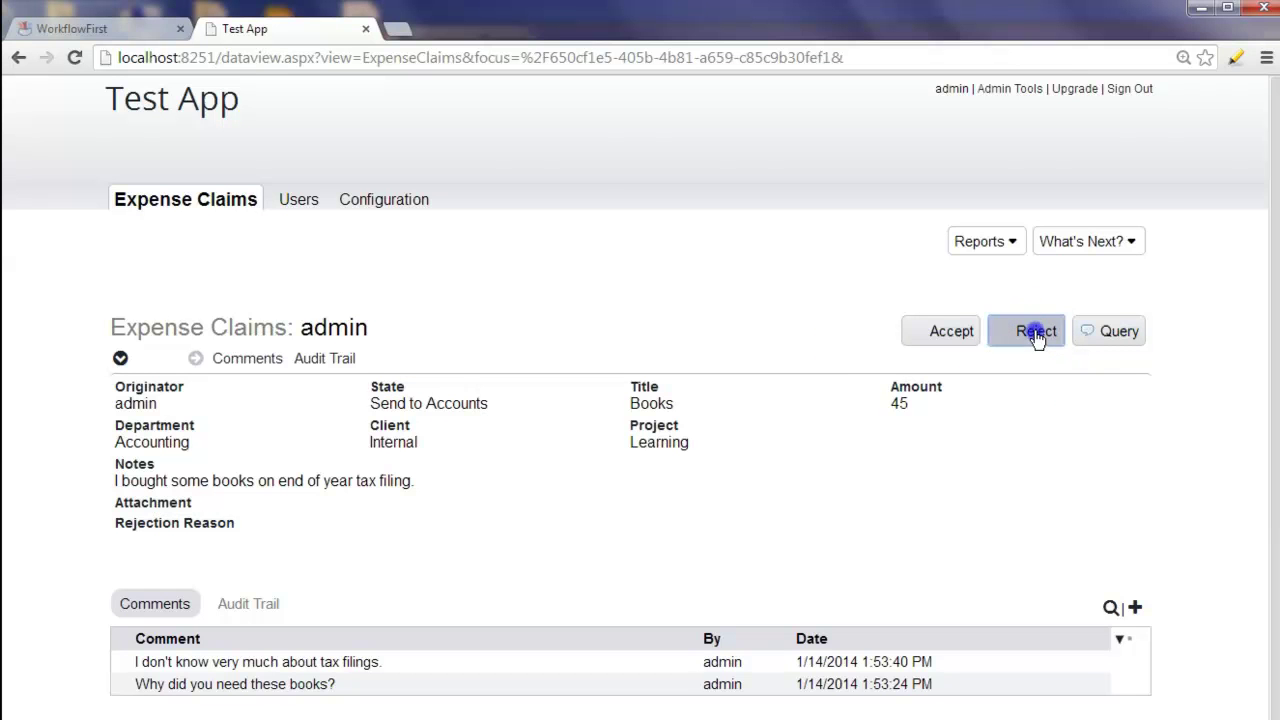
text(We already have lots of books on tax filing.)
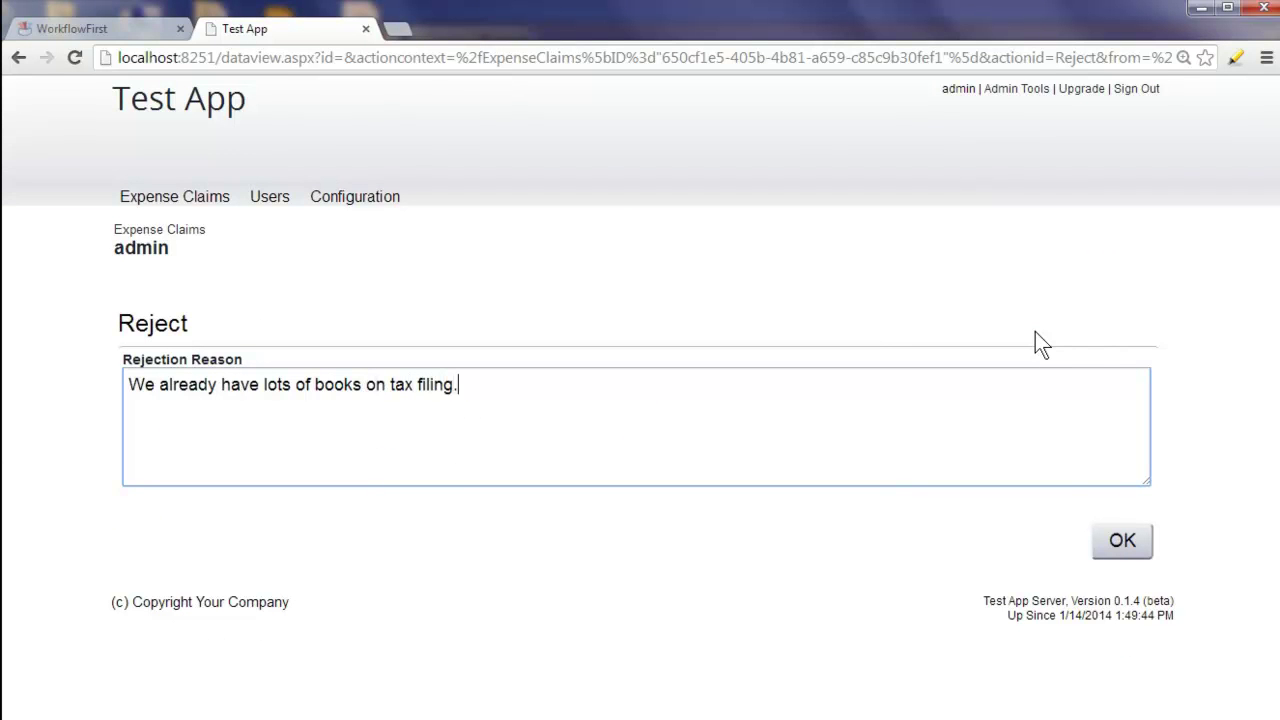
click(1115, 550)
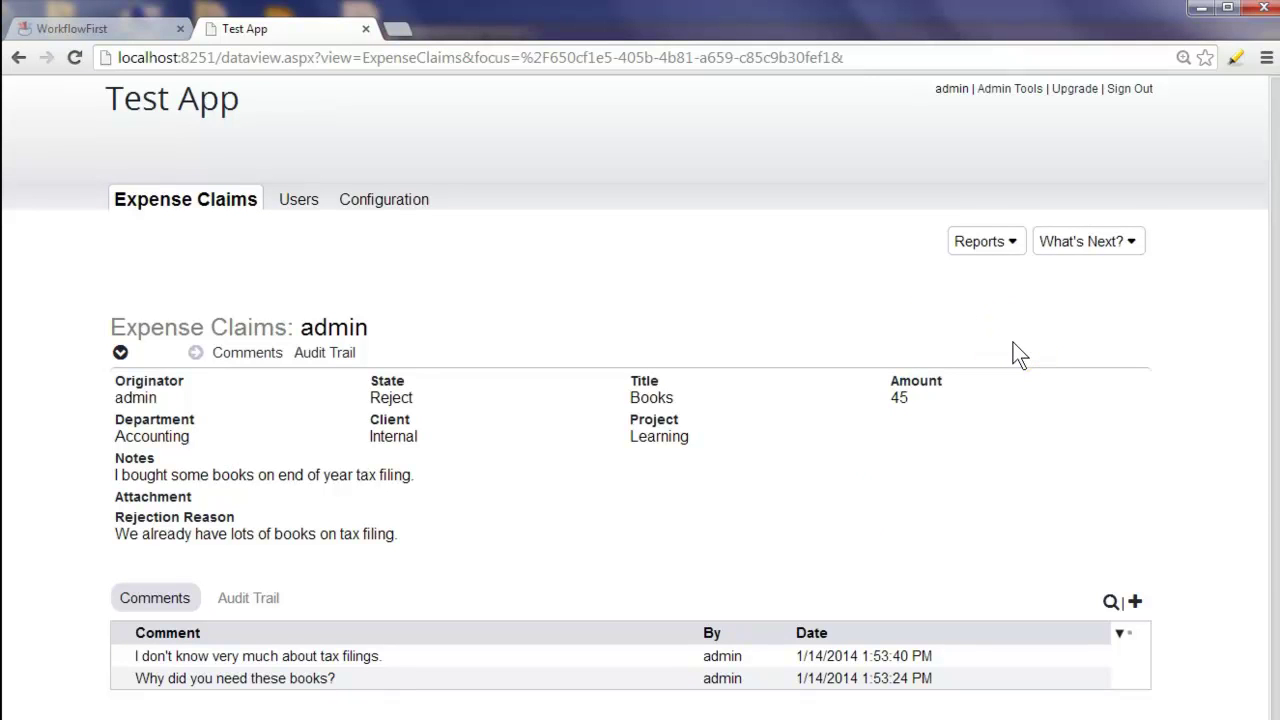
Step: Check the Expense Claims list showing the rejected Books claim, then view the empty Users list
click(219, 201)
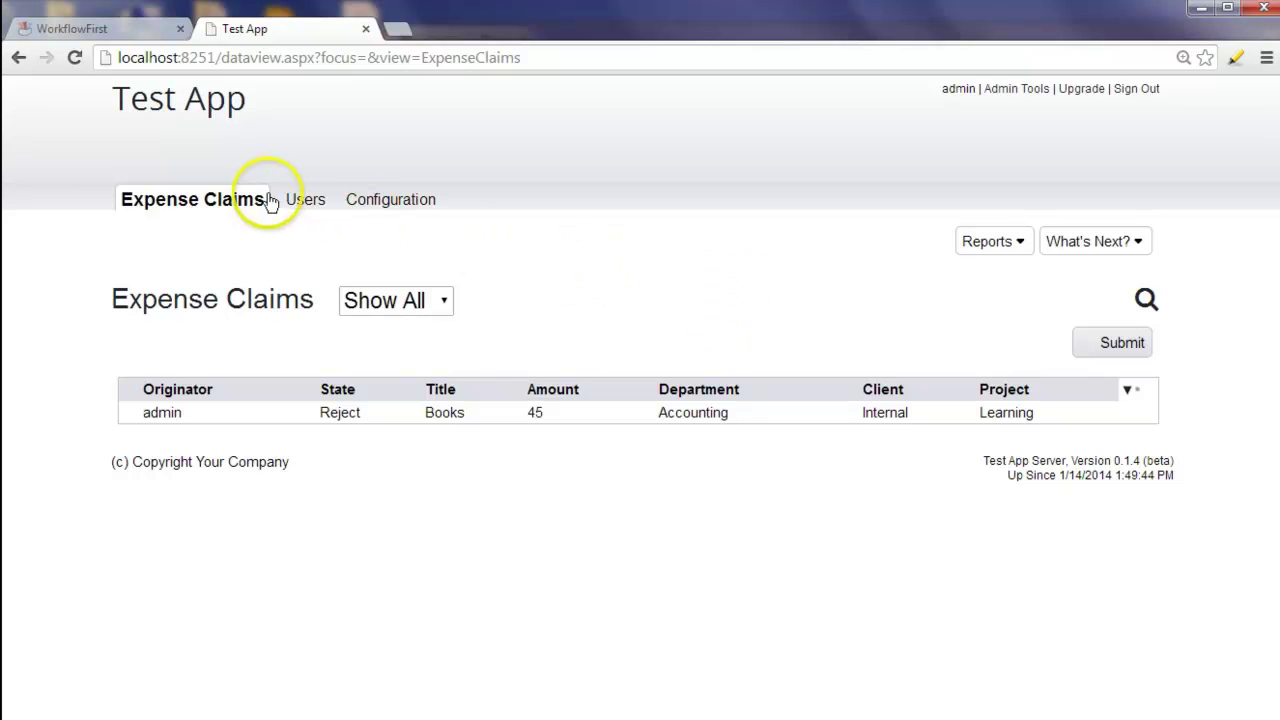
click(305, 204)
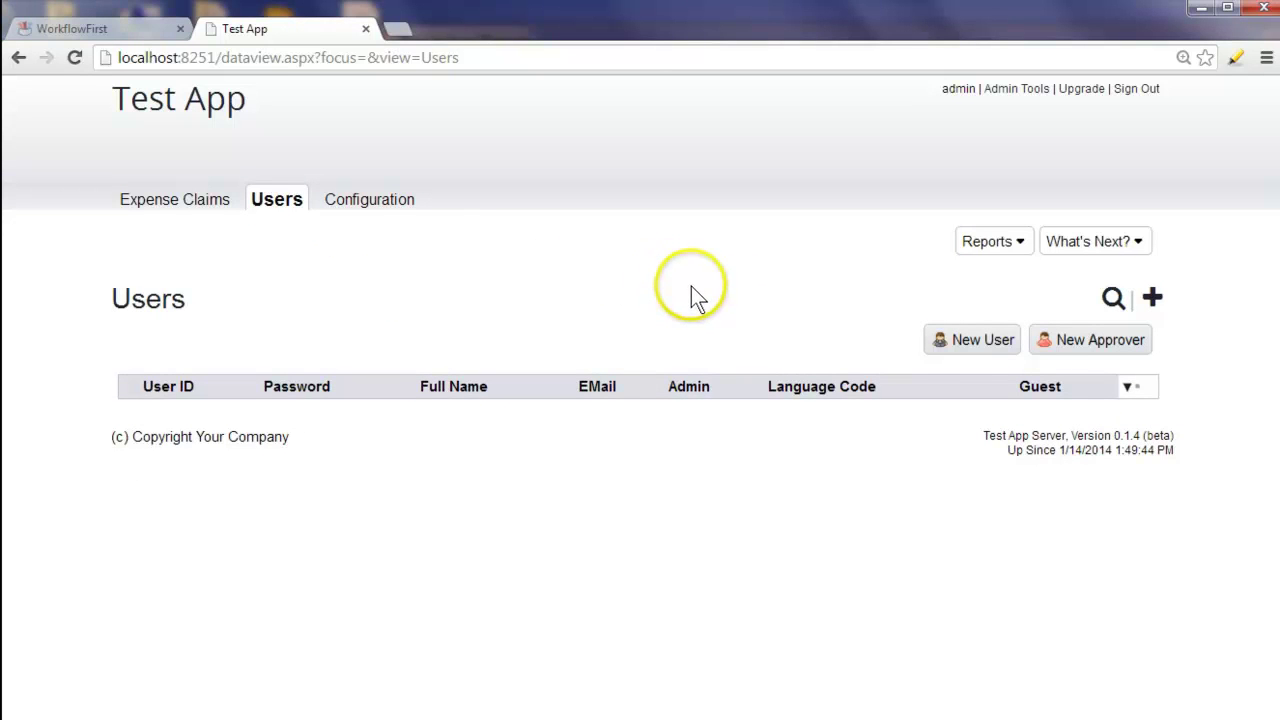
Step: Create user enduser, first name End, last name User, with a test e-mail
click(970, 345)
text(end)
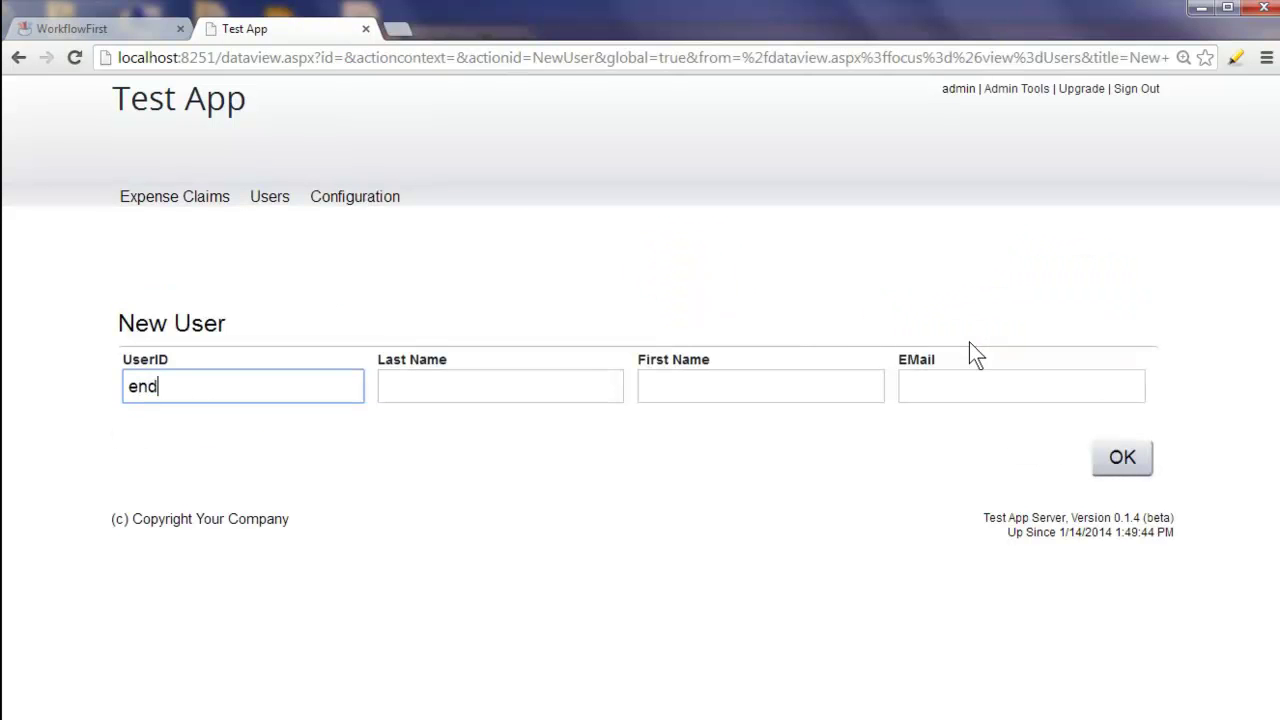
text(user)
key(Tab)
text(En)
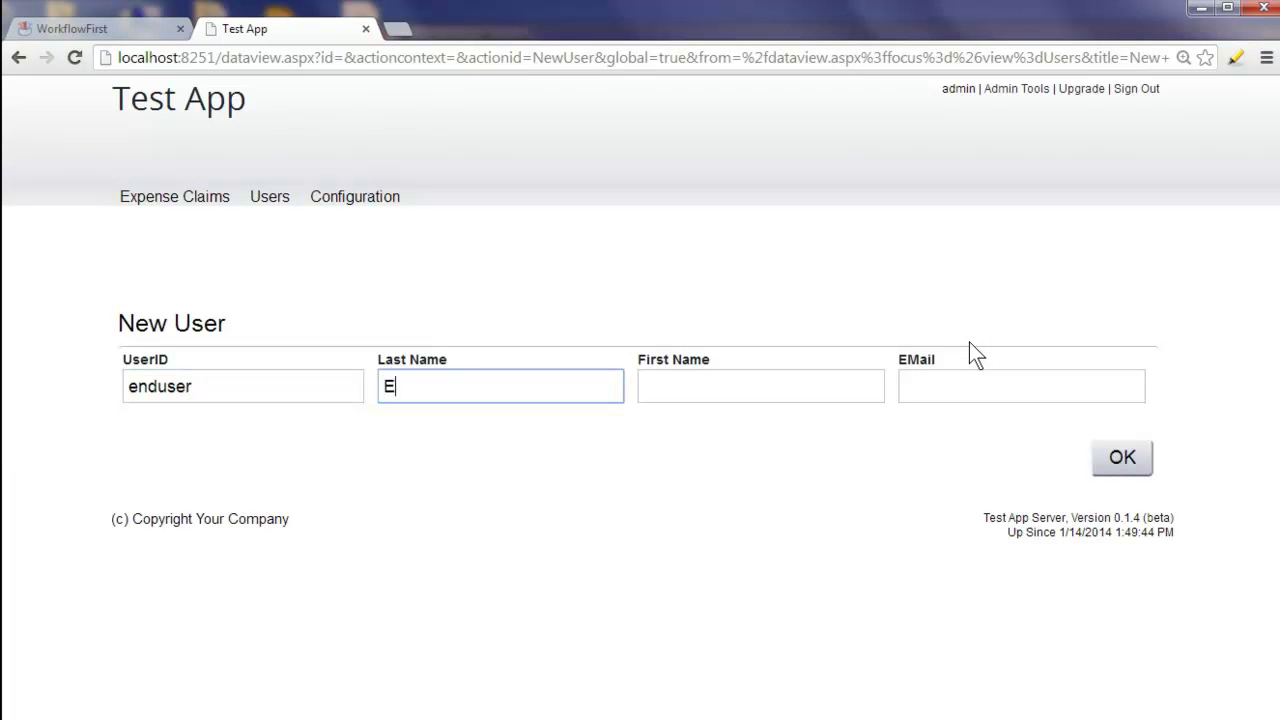
key(BackSpace)
key(BackSpace)
text(User)
key(Tab)
text(End)
key(Tab)
text(test@test.com)
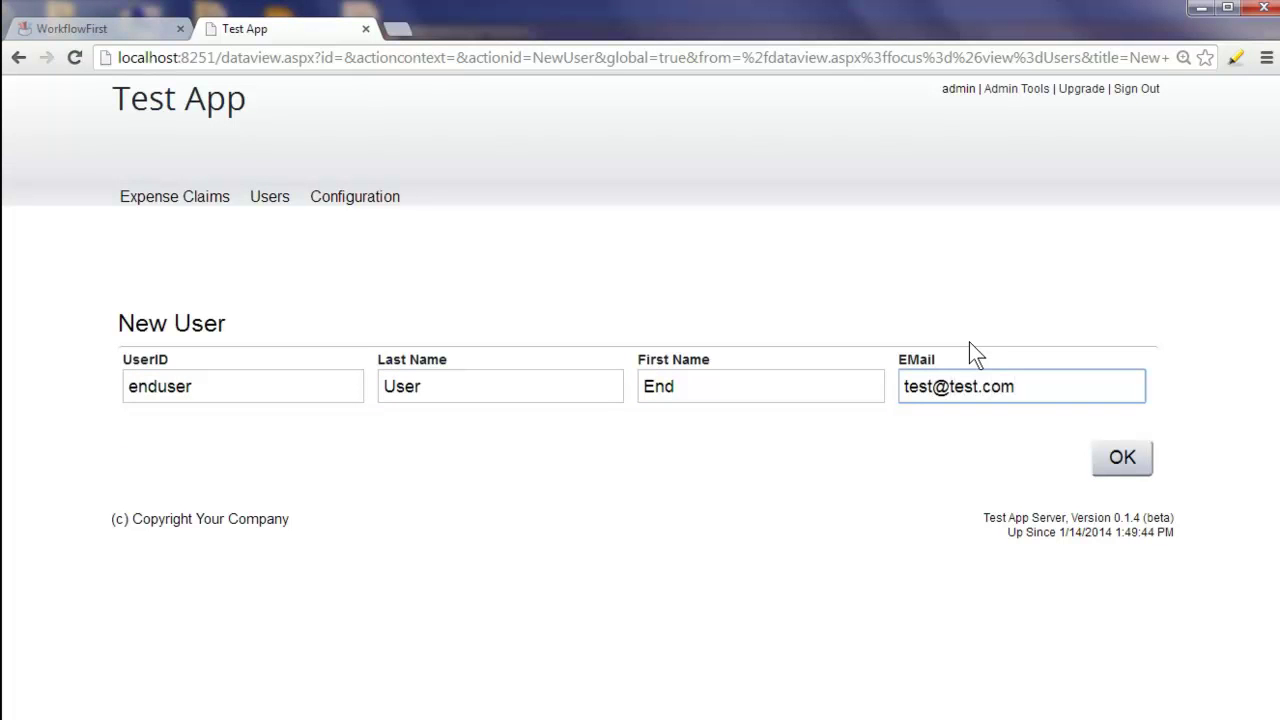
key(Return)
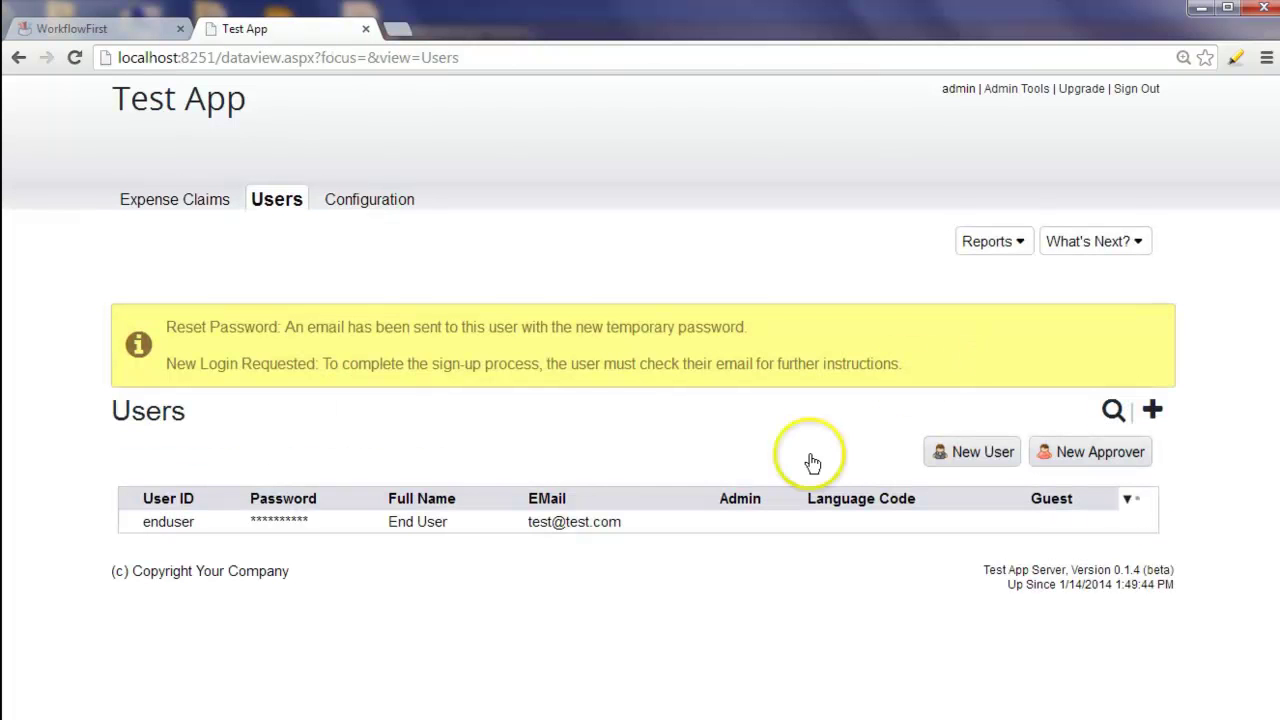
Step: Set a password for enduser and return to the Users list
click(788, 527)
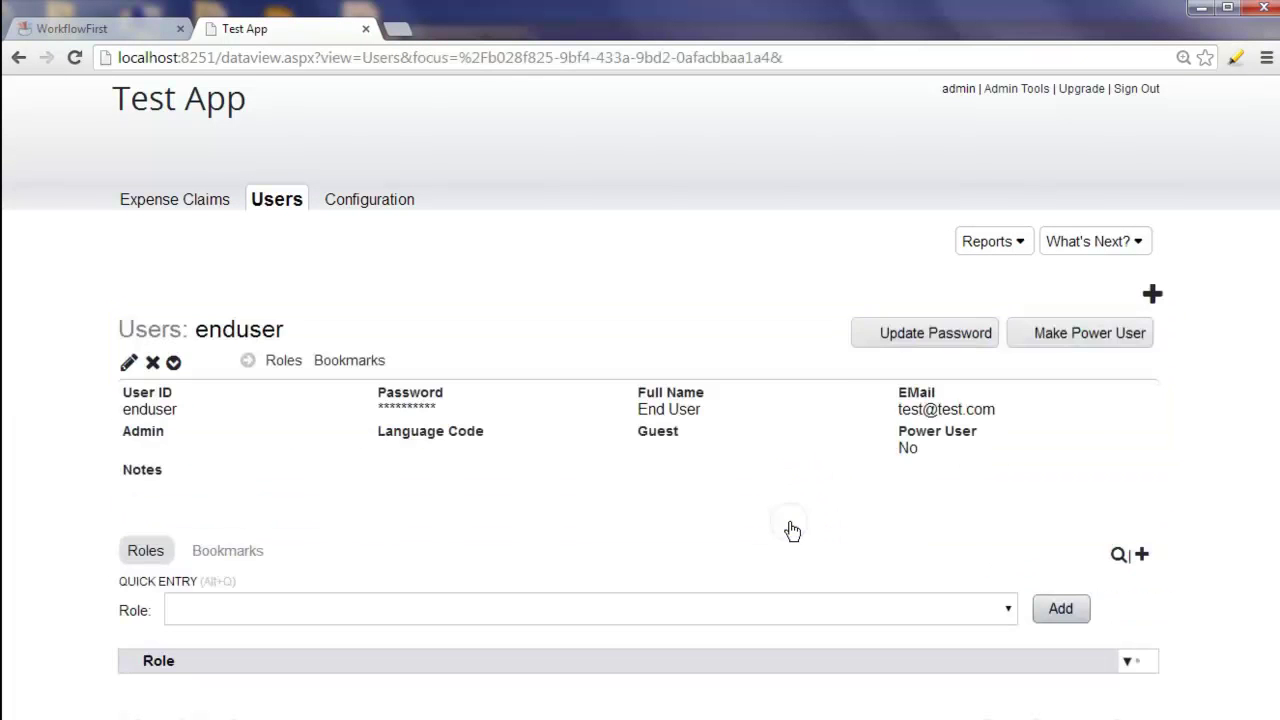
click(935, 337)
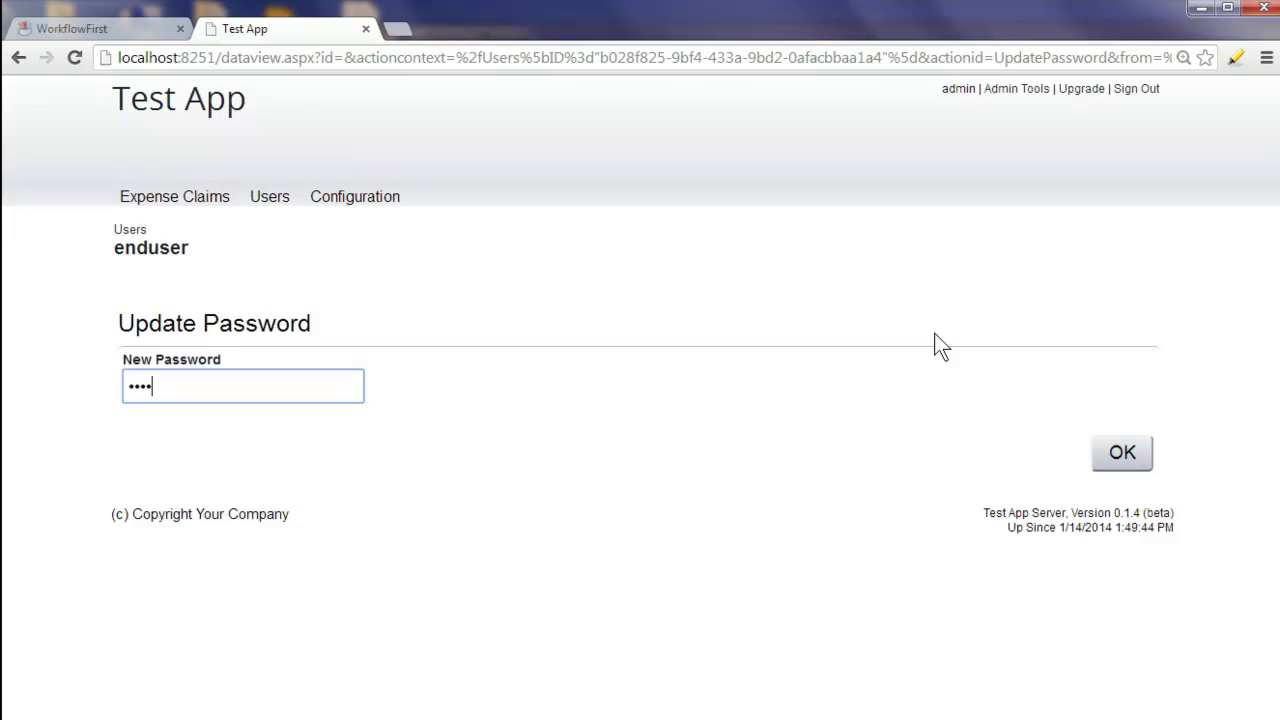
key(Return)
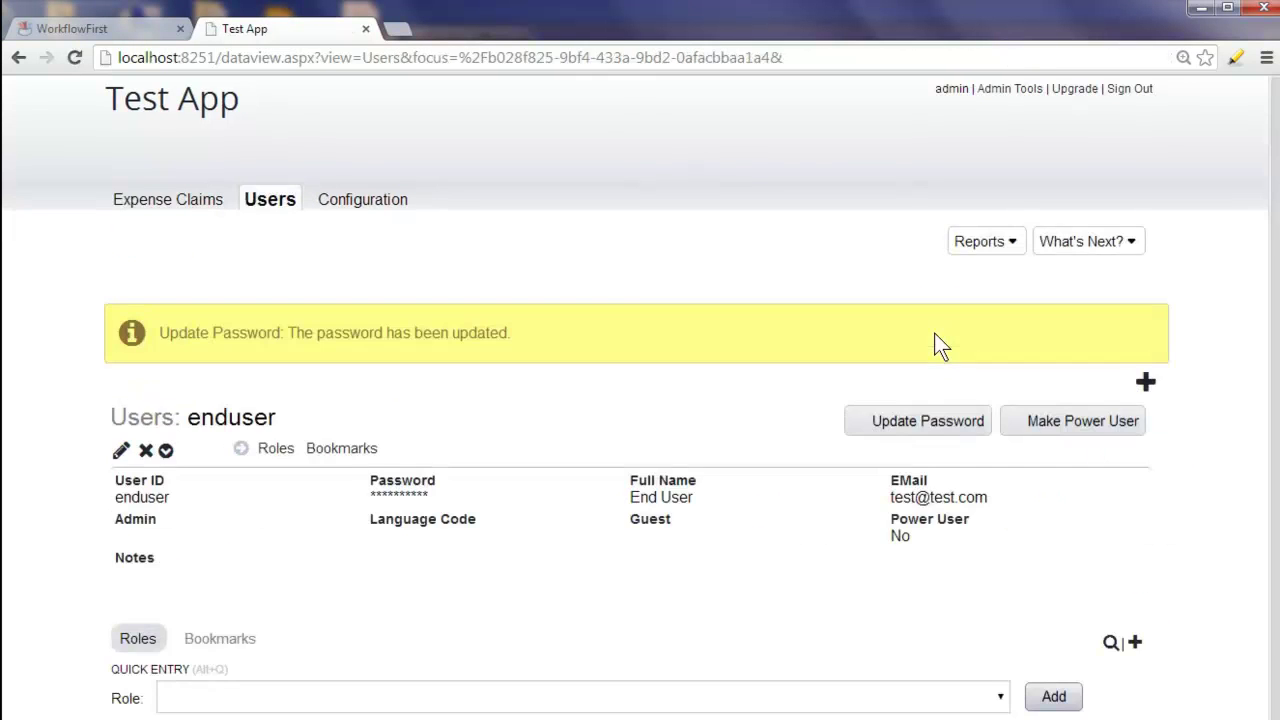
click(268, 199)
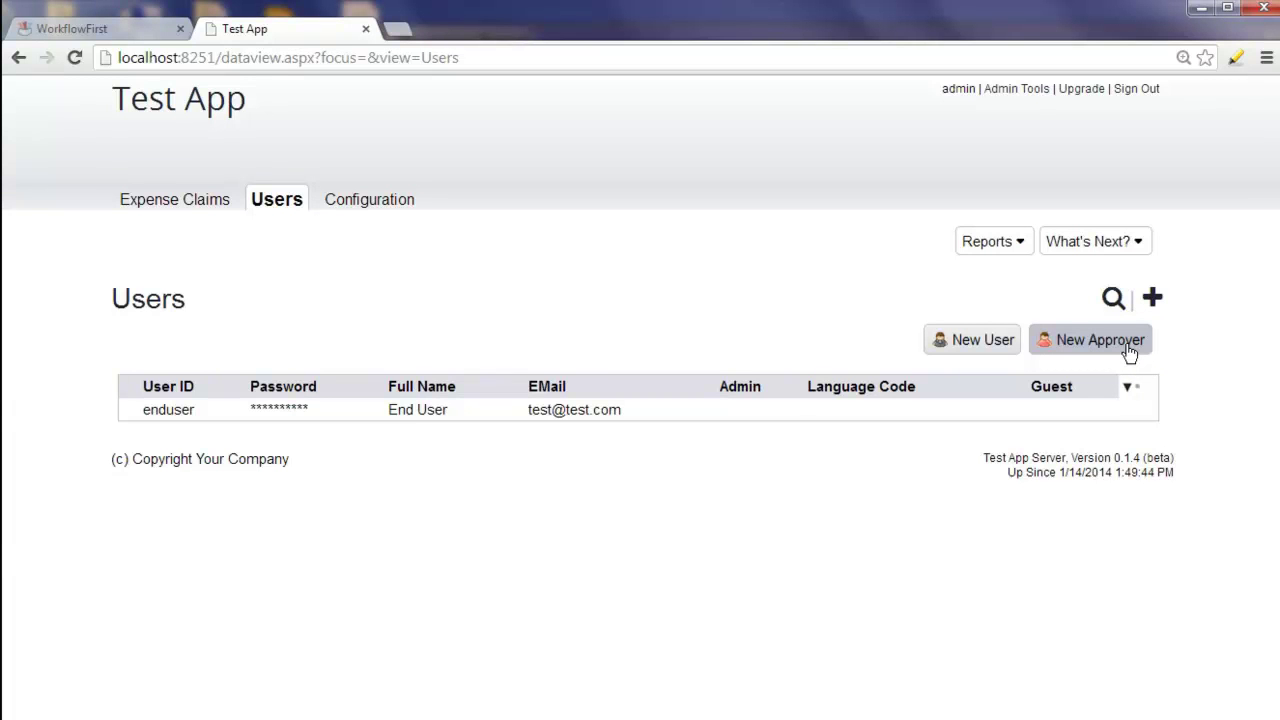
Step: Create approver pm with first name Project, last name Manager, and a test e-mail
click(1118, 342)
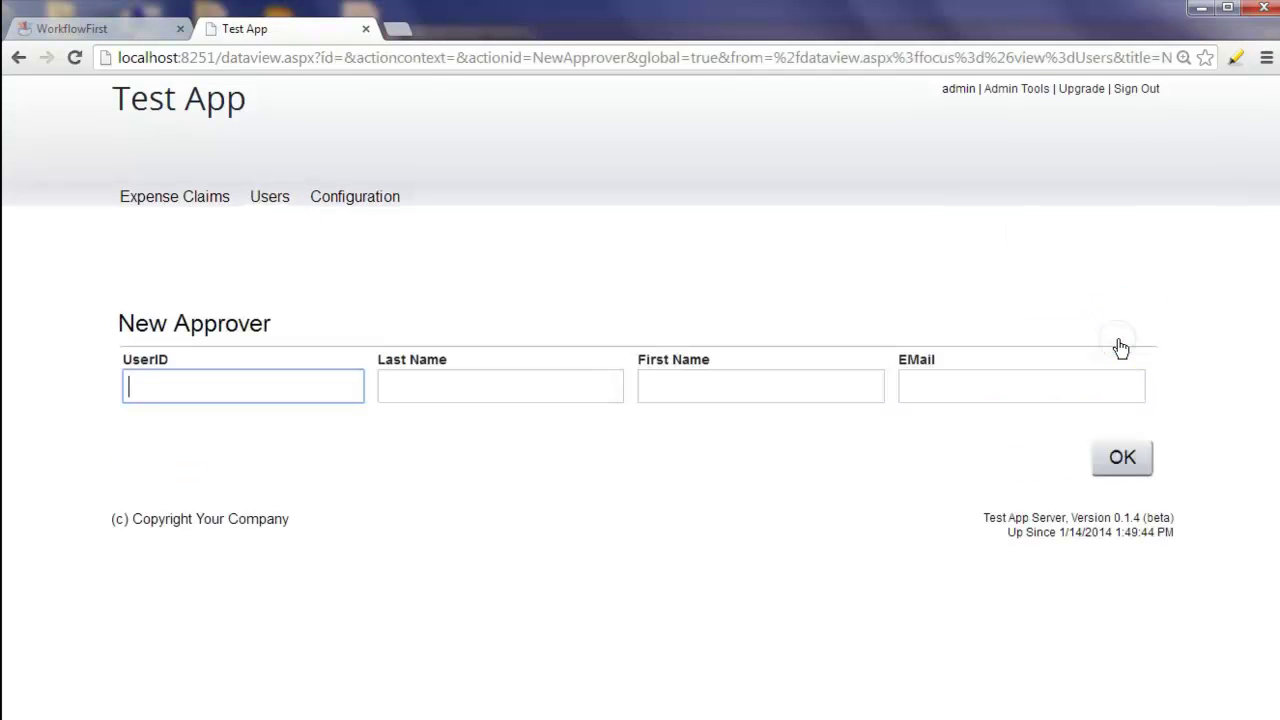
text(pm)
key(Tab)
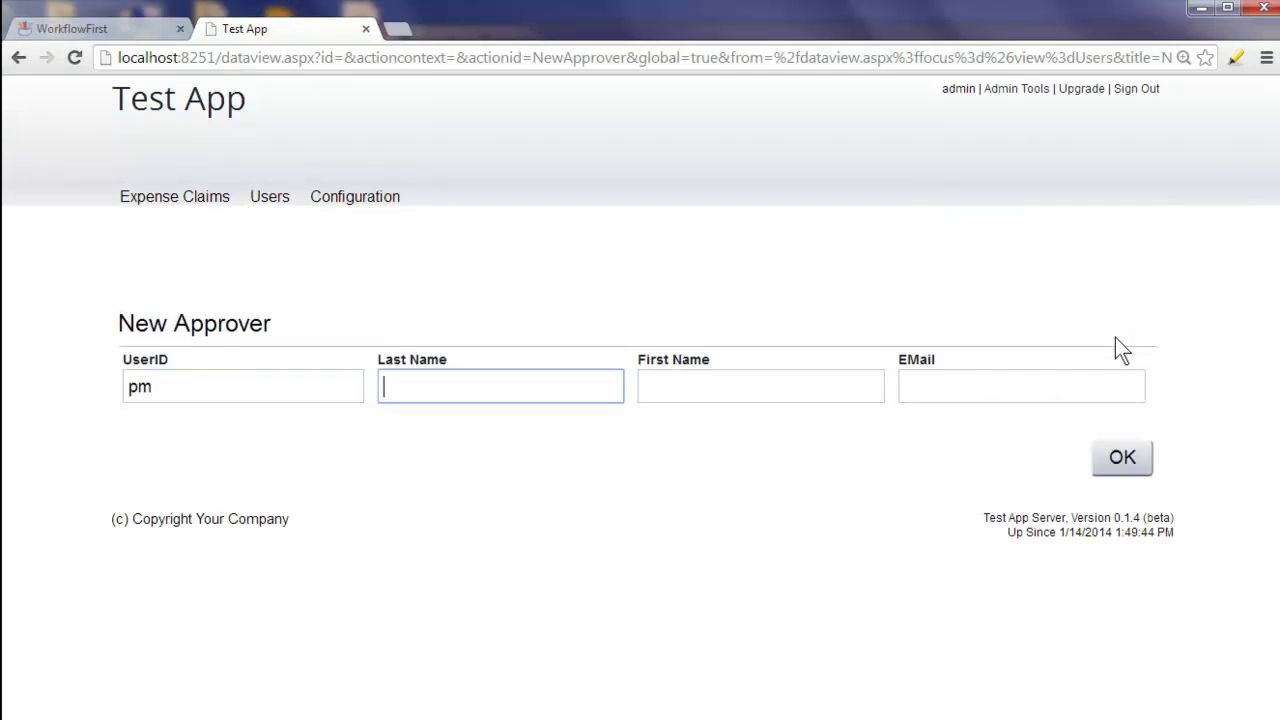
text(Manager)
key(Tab)
text(Project)
key(Tab)
text(test@test.com)
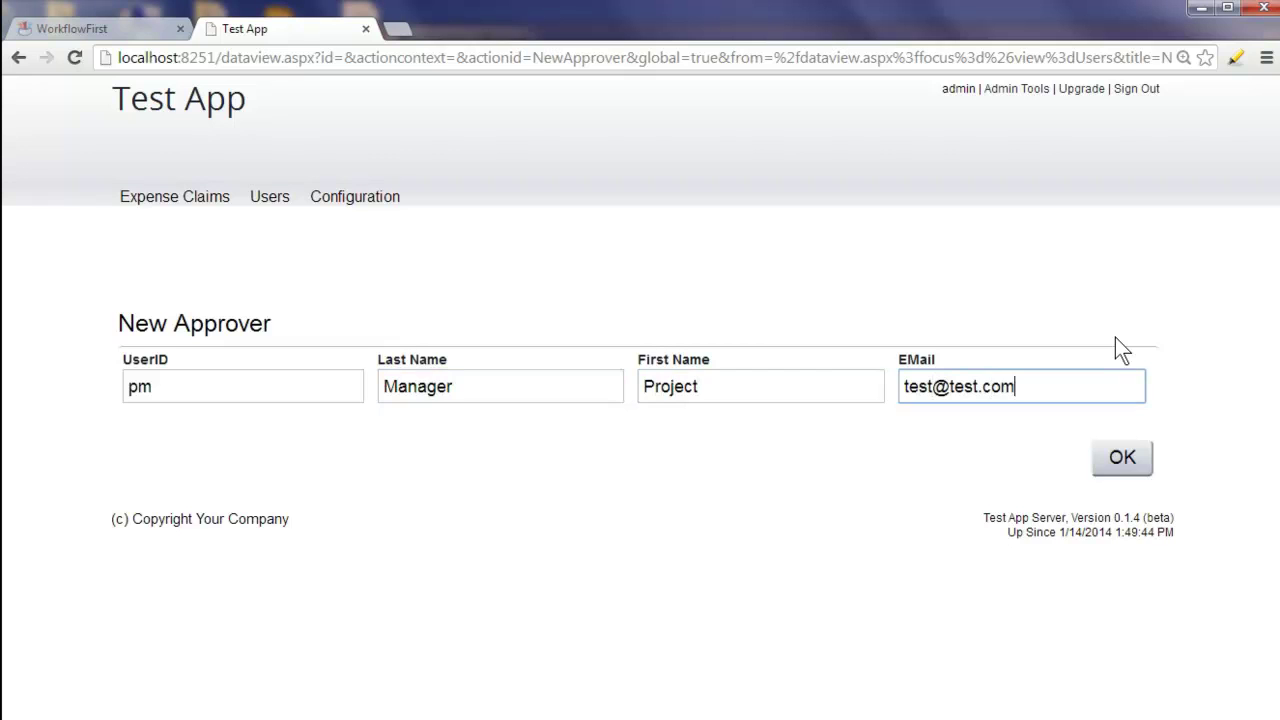
key(Return)
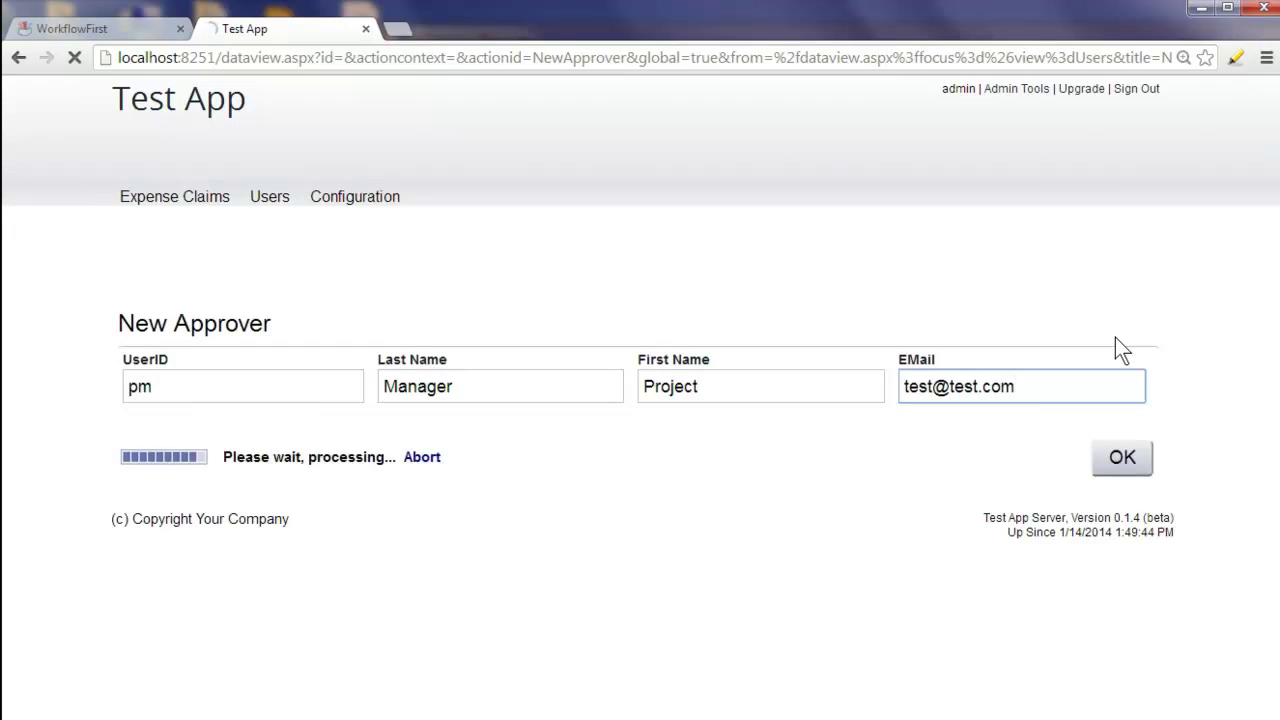
Step: Update pm's password and return to the Users list
click(973, 550)
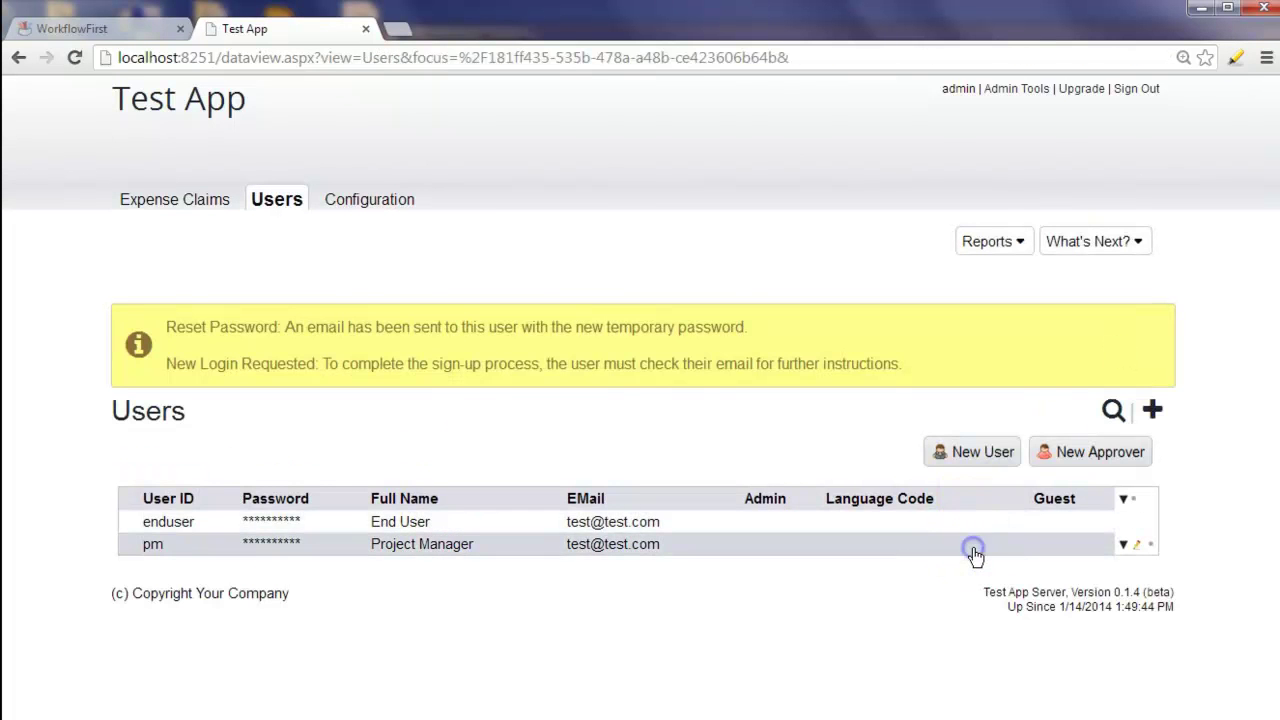
click(1067, 337)
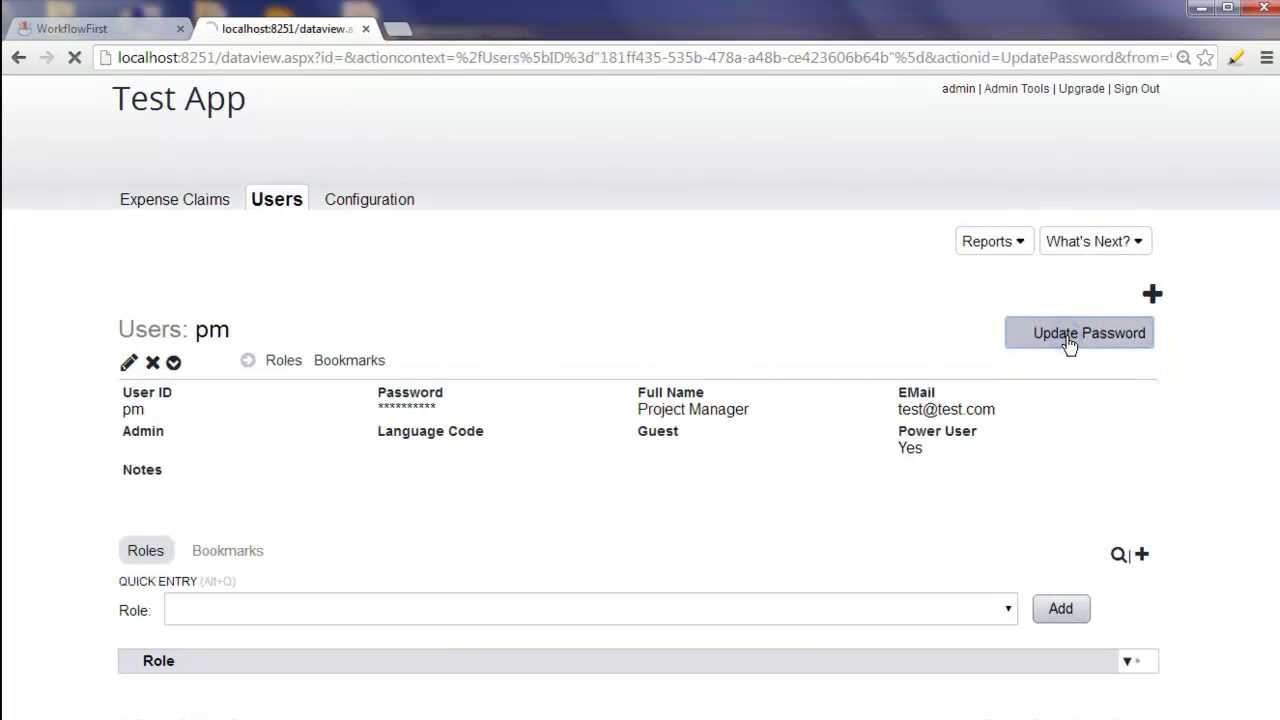
key(Return)
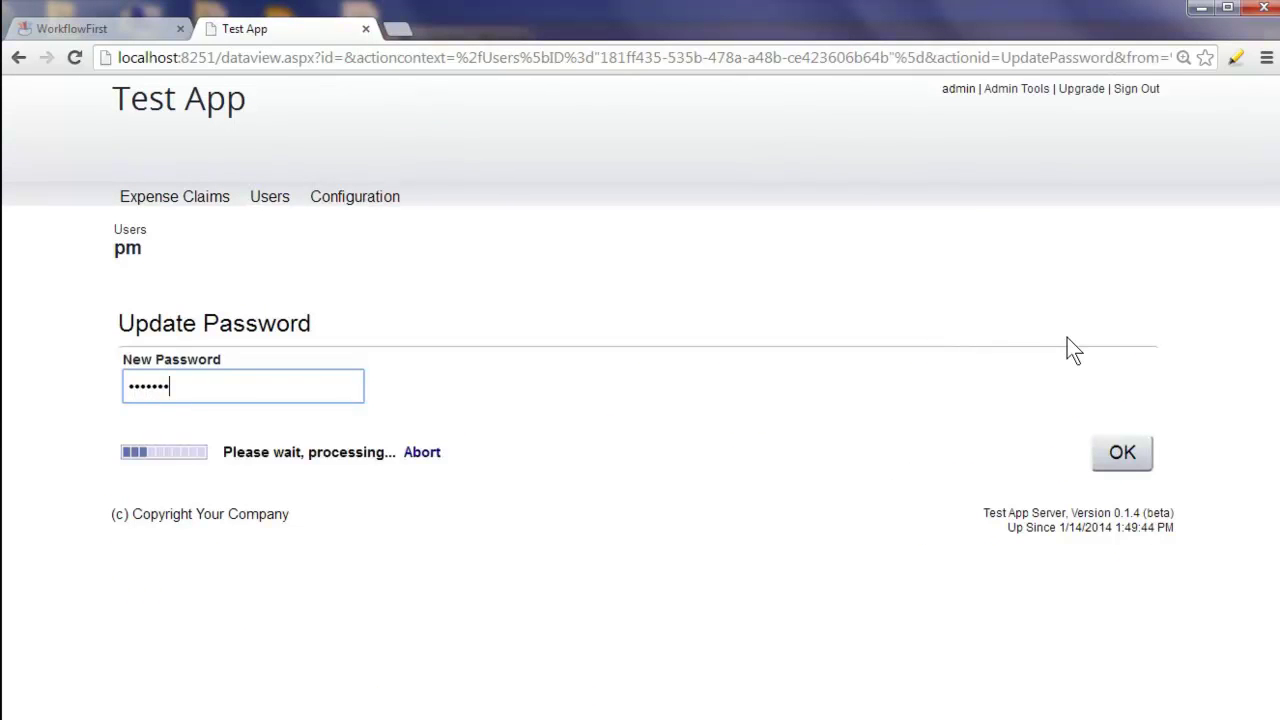
click(275, 205)
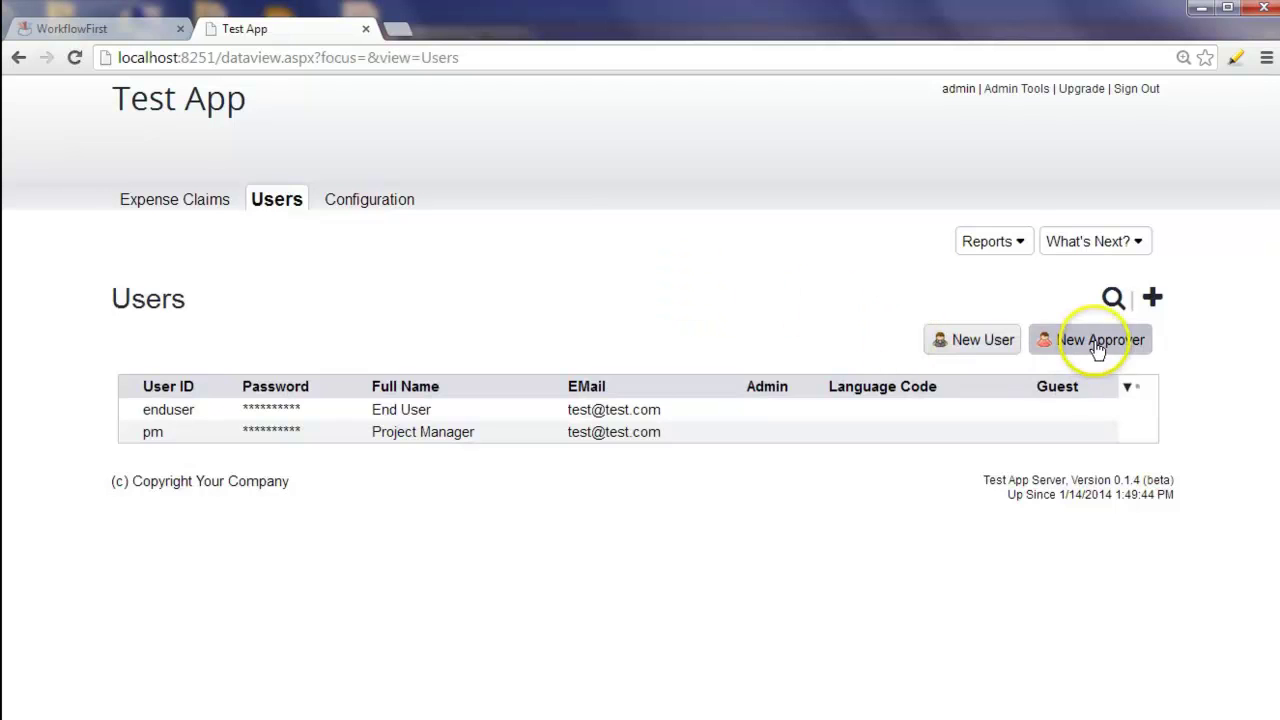
Step: Create approver gm with first name General, last name Manager, and a test e-mail
click(1098, 345)
text(gm)
key(Tab)
text(Manager)
key(Tab)
text(General)
key(Tab)
text(test)
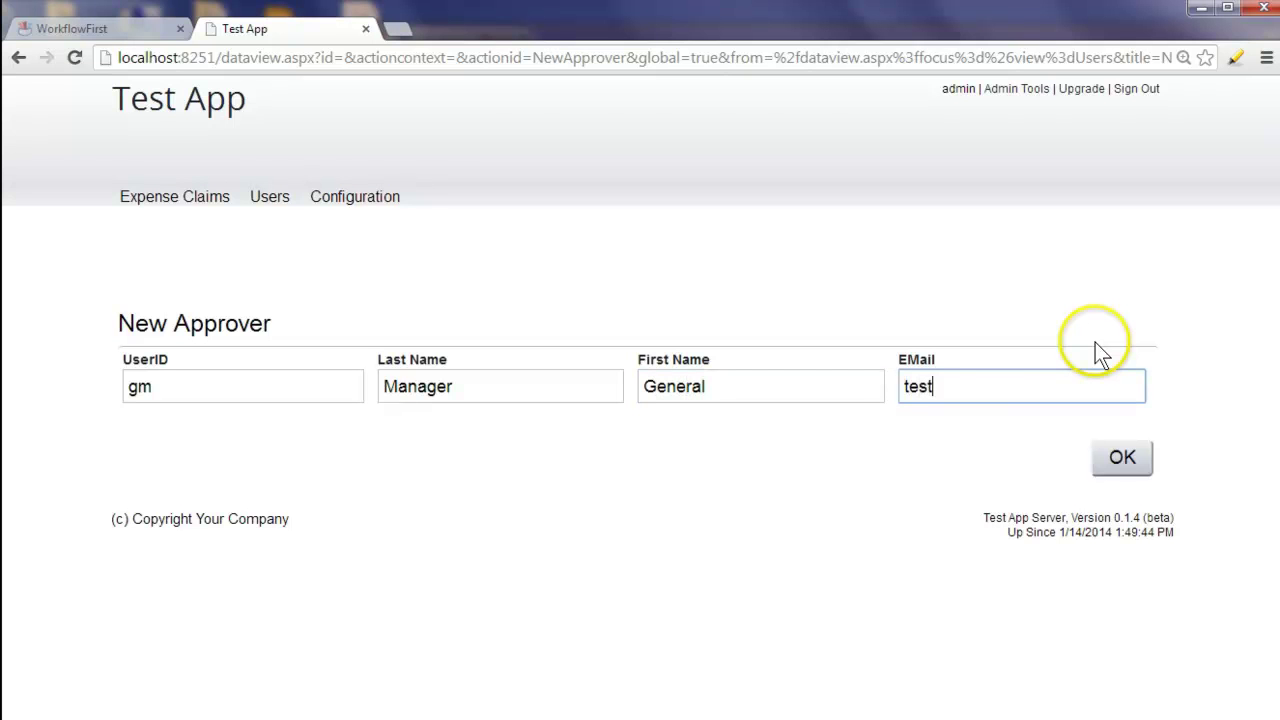
text(@test.com)
key(Return)
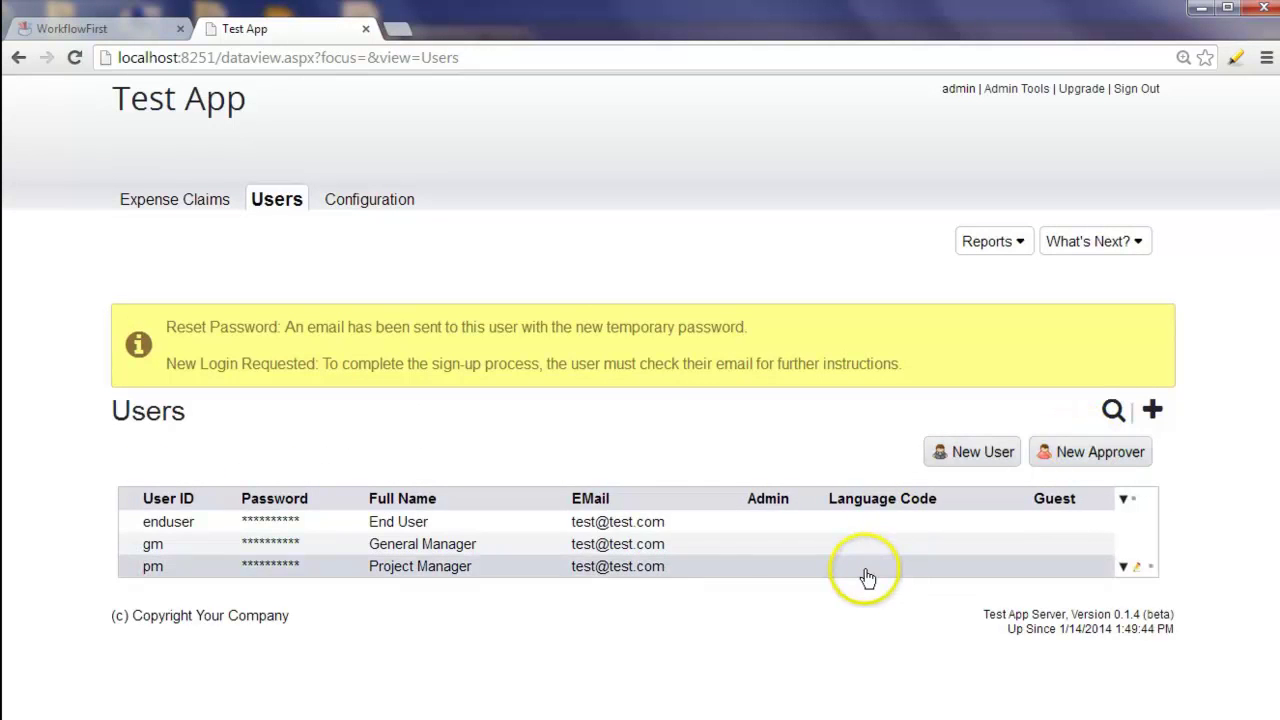
Step: Set a password for gm and return to the Users list
click(866, 543)
click(1076, 336)
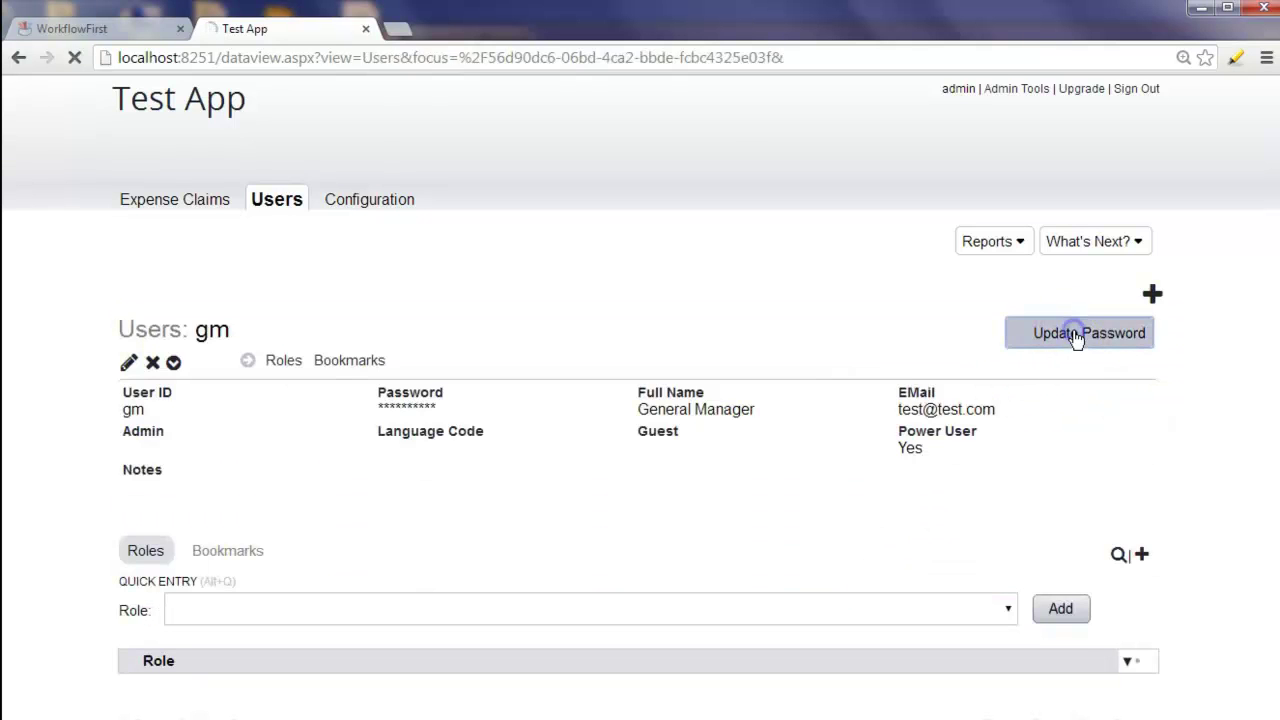
text(password)
key(Return)
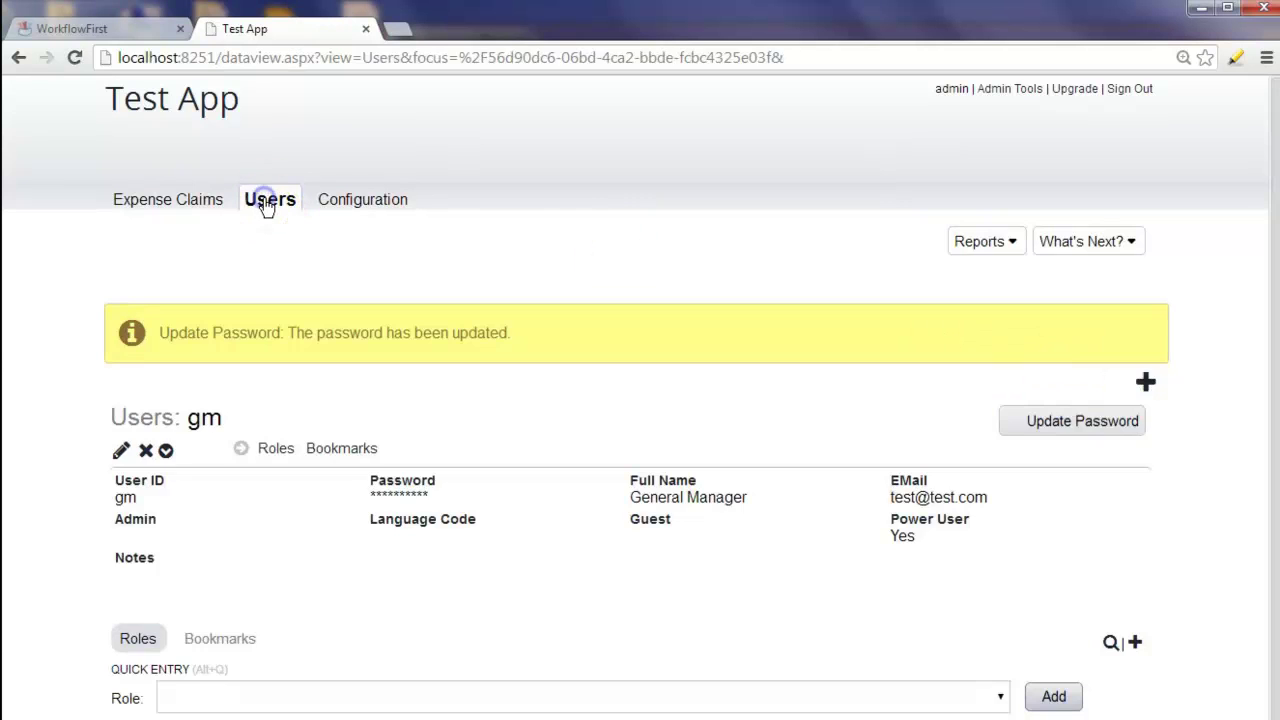
click(268, 199)
Step: Create approver accounts with last name Accounts and a test e-mail
click(1060, 341)
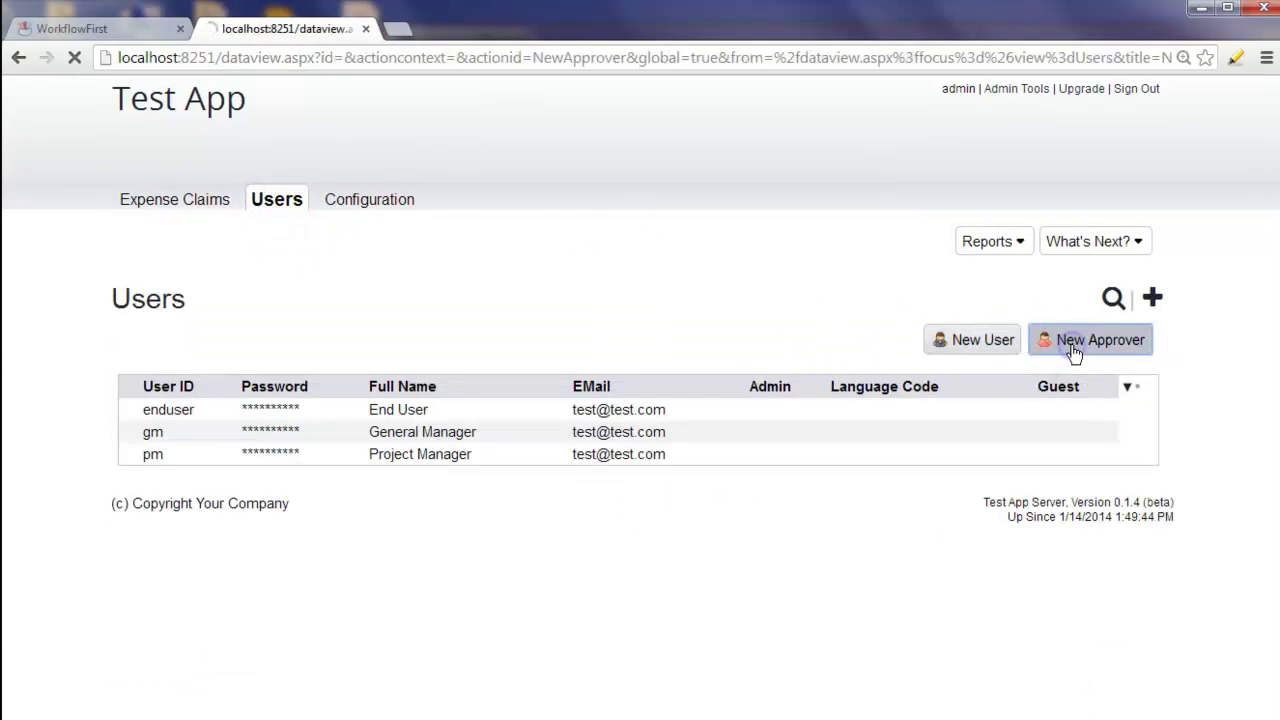
text(accounts)
key(Tab)
text(Accounts)
key(Tab)
text(Accounts)
key(Tab)
text(test@test.com)
key(Return)
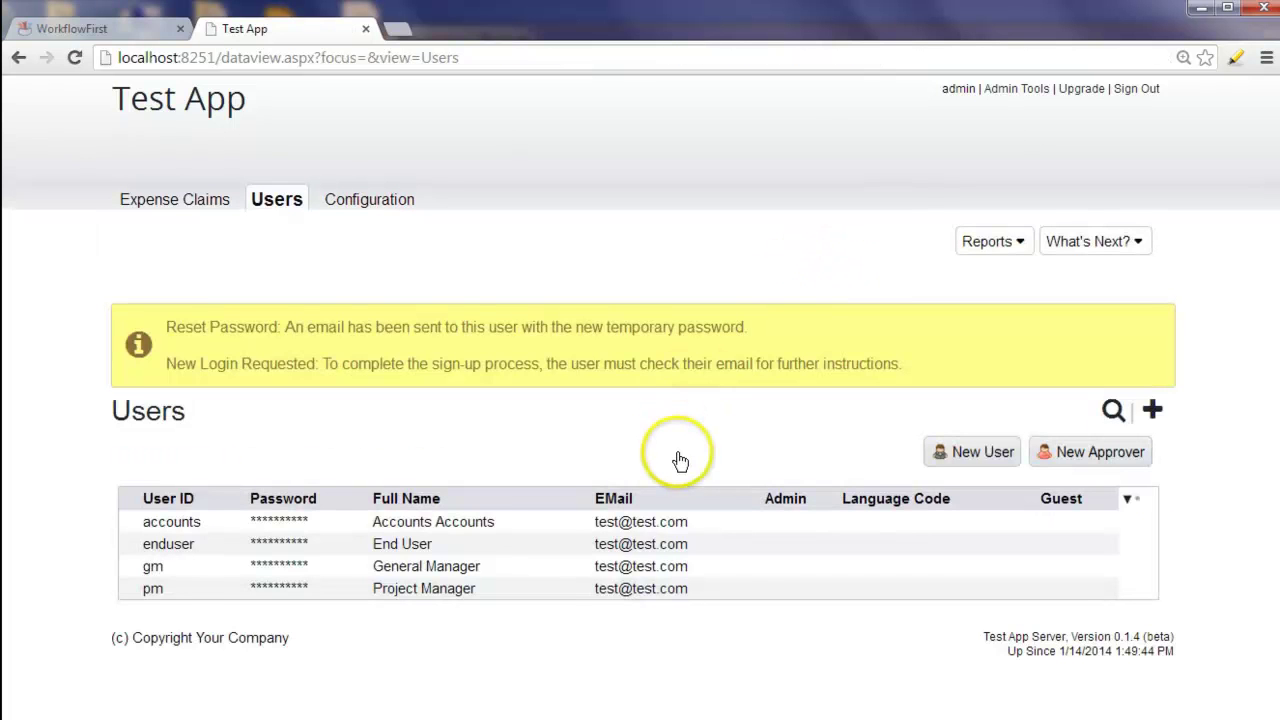
Step: Set a password for the accounts user and return to the Users list
click(678, 526)
click(1008, 332)
key(Return)
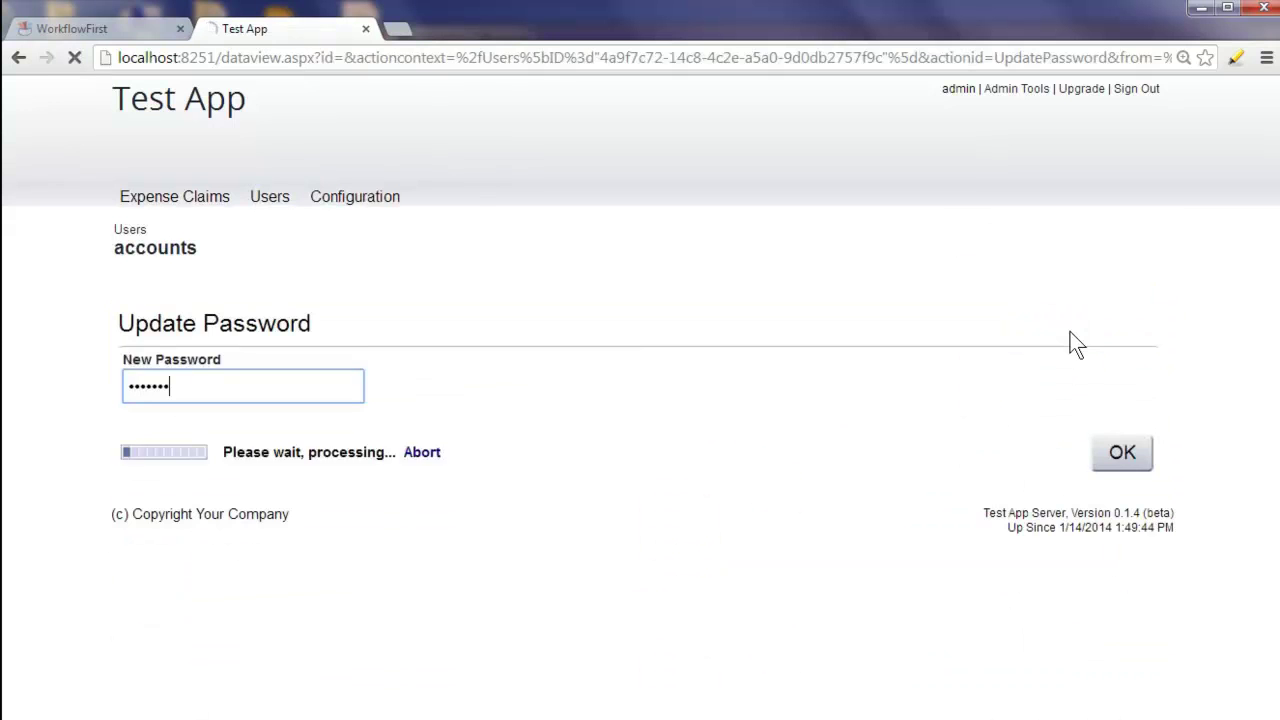
click(272, 199)
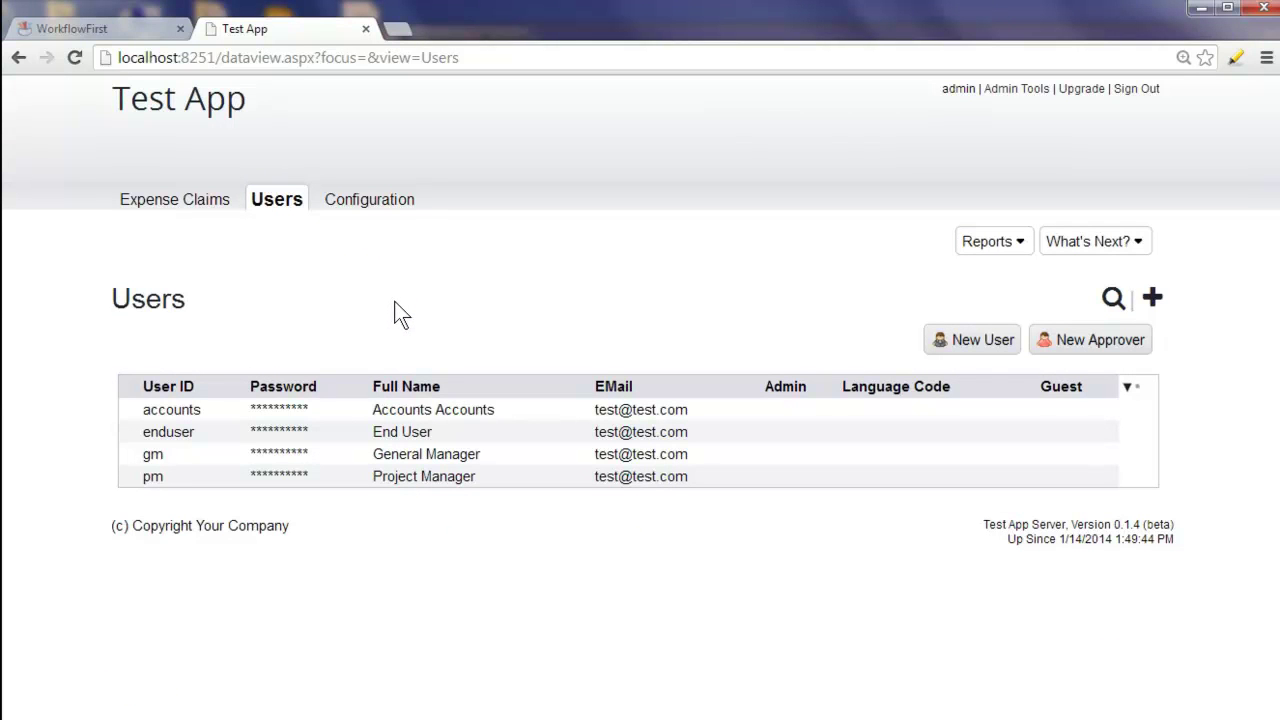
Step: Give the accounts user the Accounts role and the General Manager user the GM role
click(452, 418)
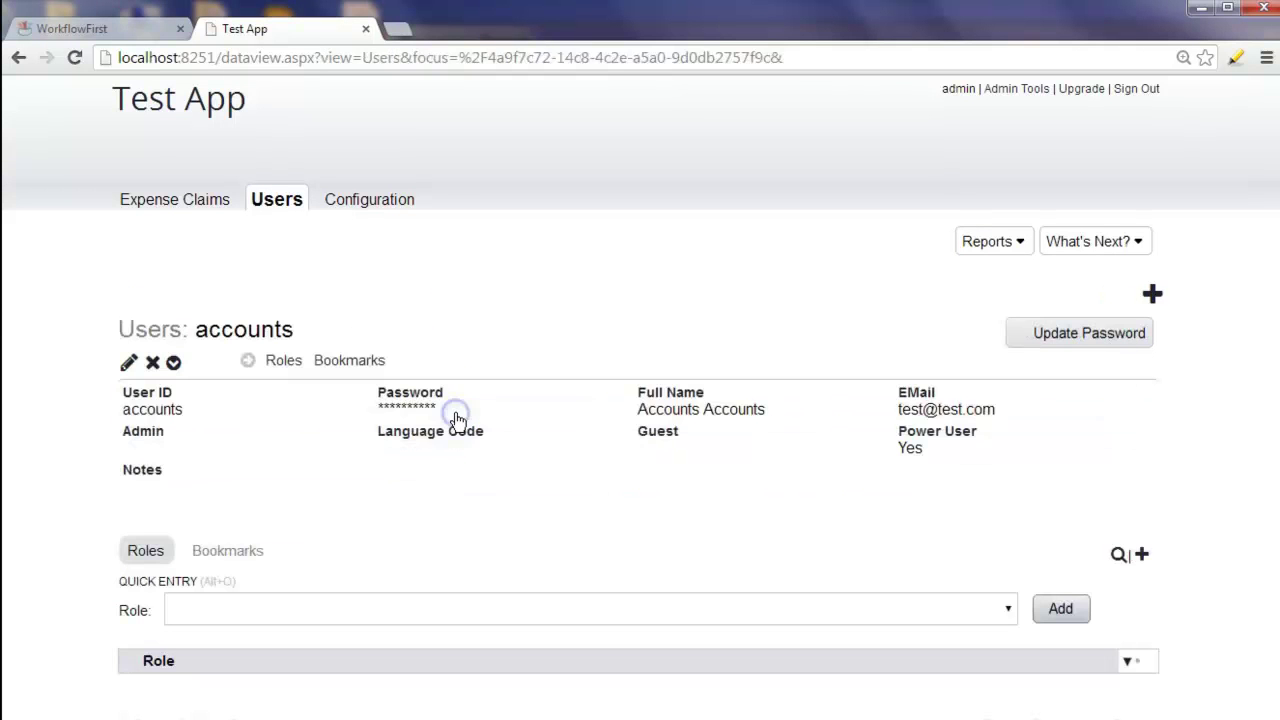
click(278, 610)
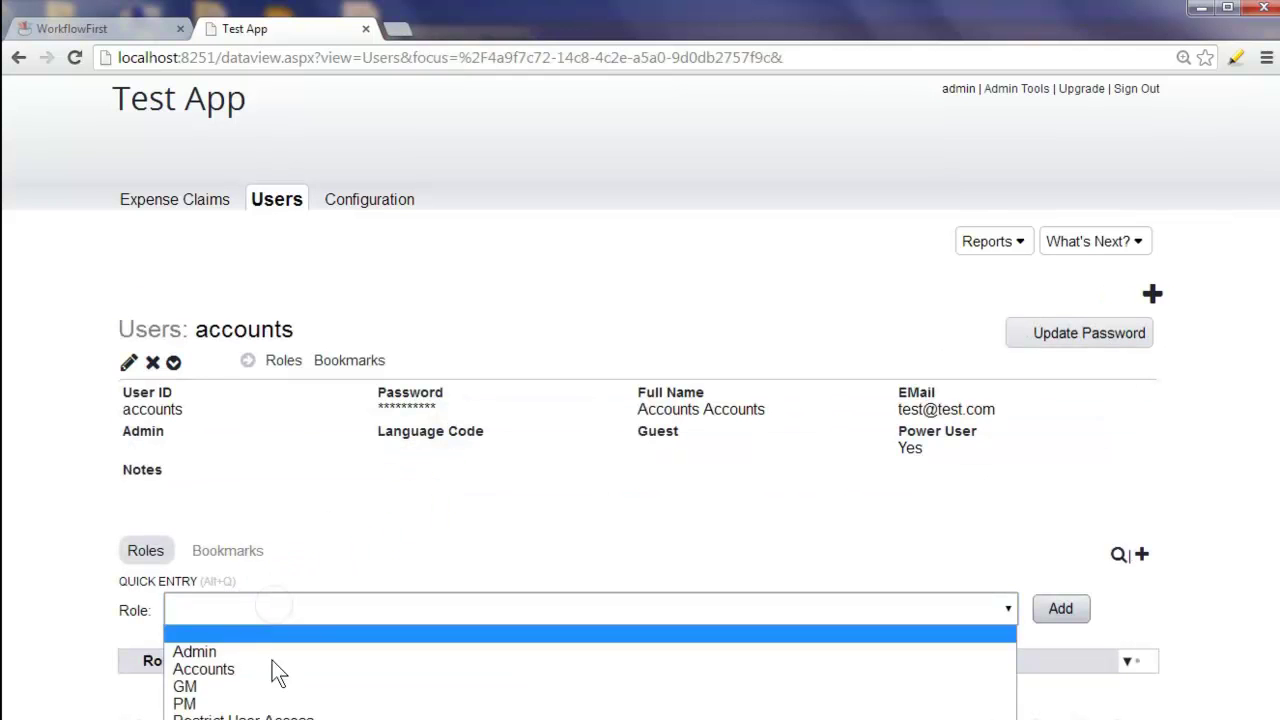
click(278, 654)
click(1055, 609)
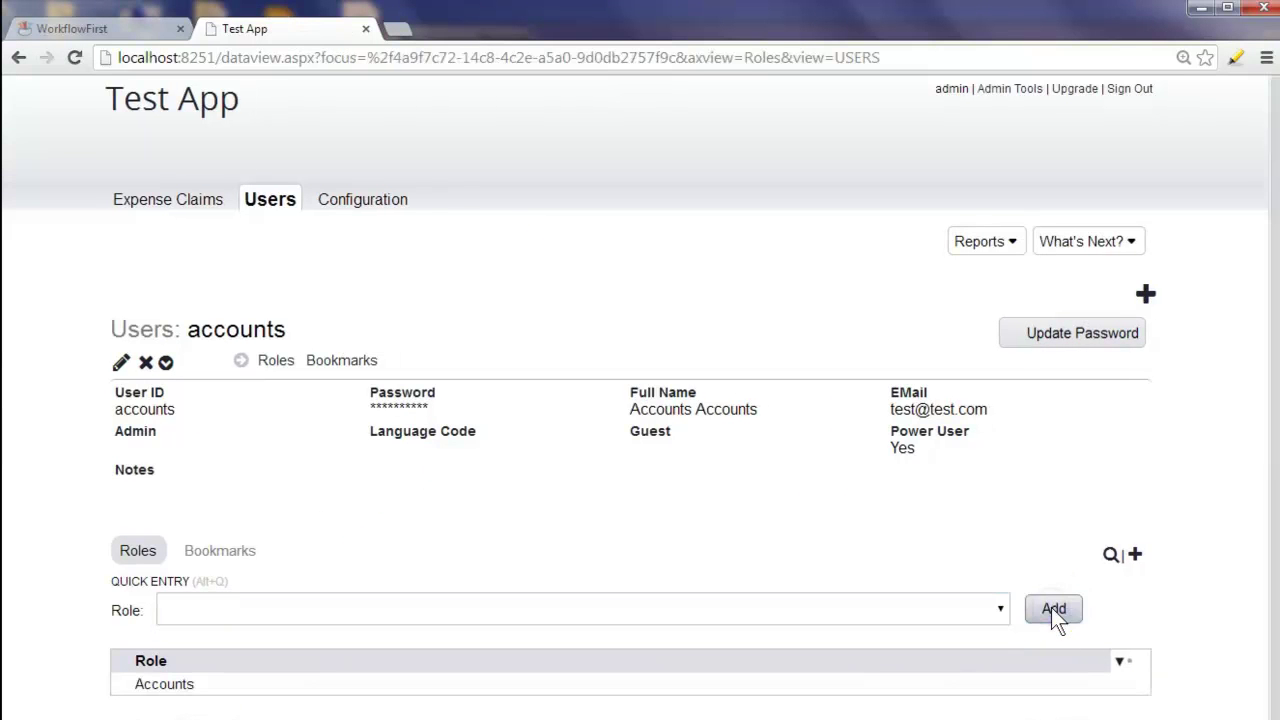
click(280, 202)
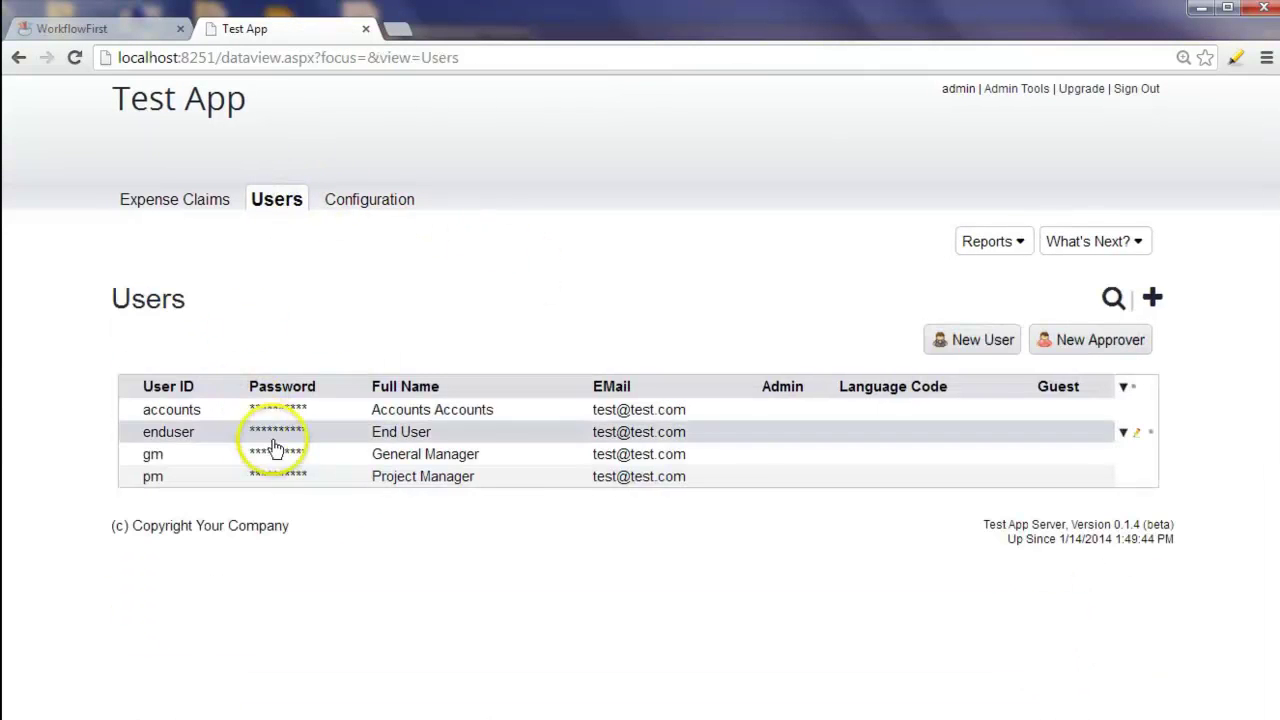
click(278, 450)
click(366, 610)
click(366, 687)
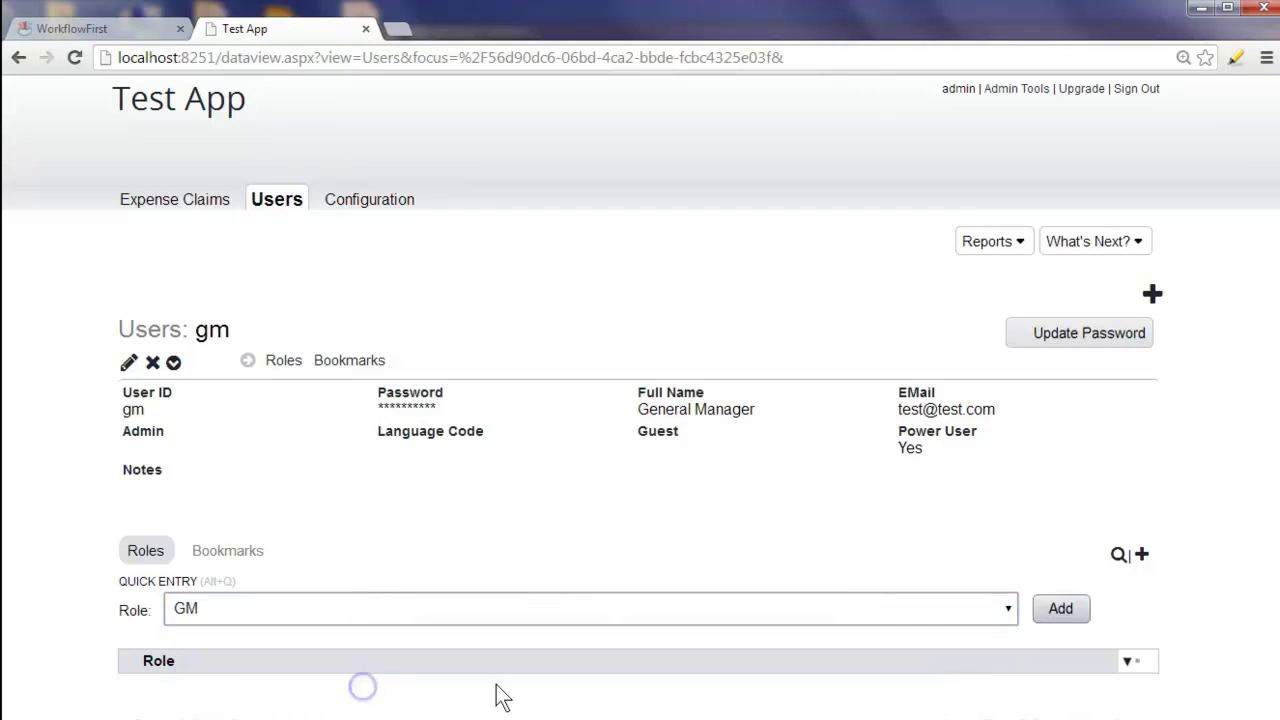
click(1060, 610)
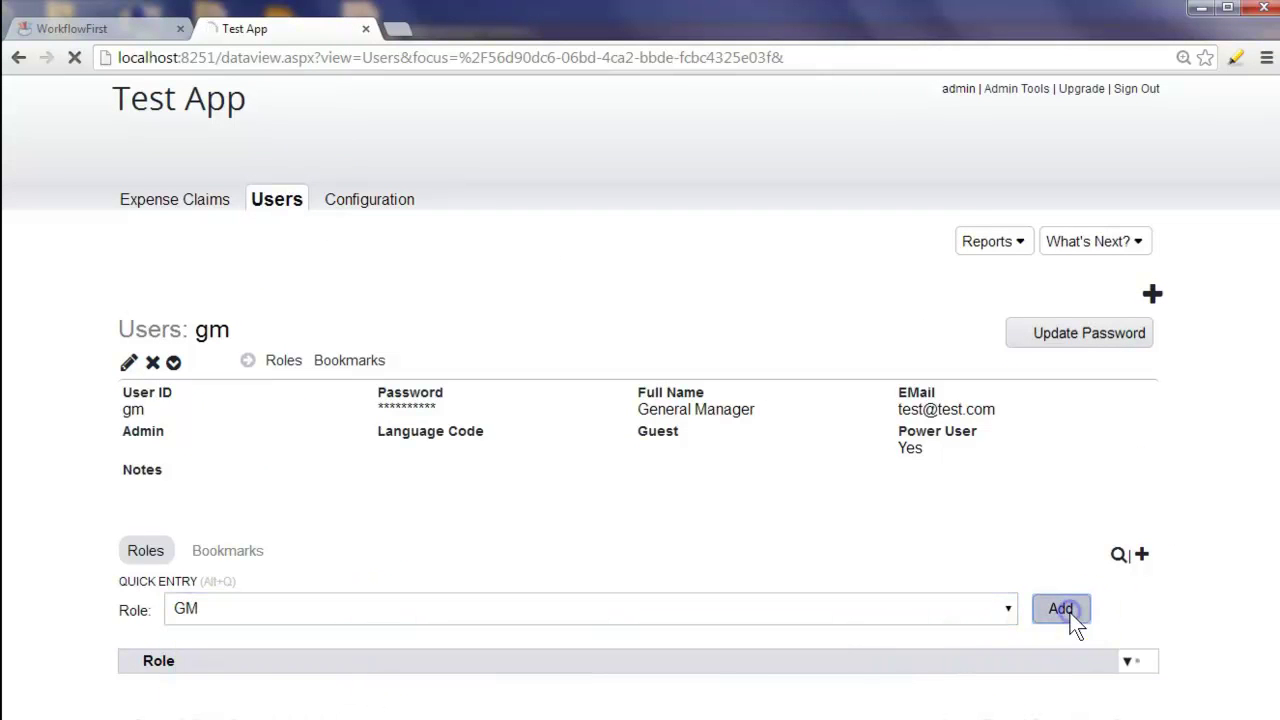
click(267, 203)
Step: Give the Project Manager user the PM role and enduser the My Expense Claims Items only role
click(280, 478)
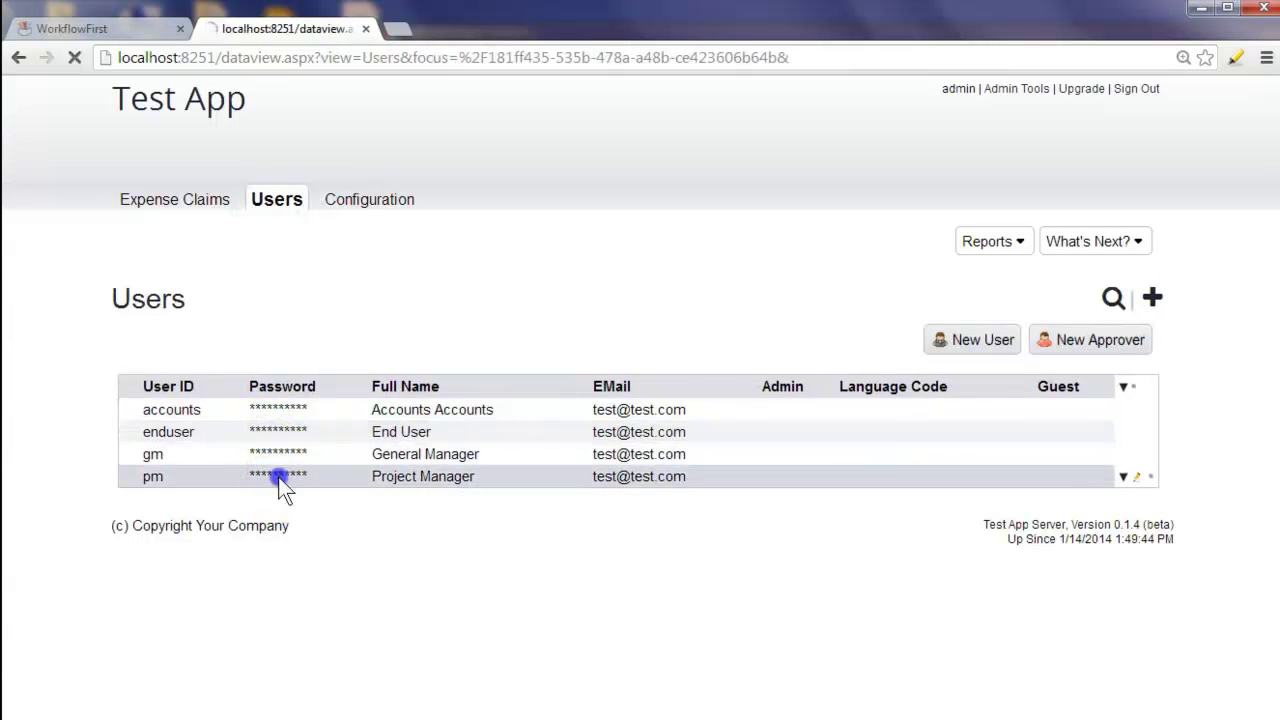
click(338, 608)
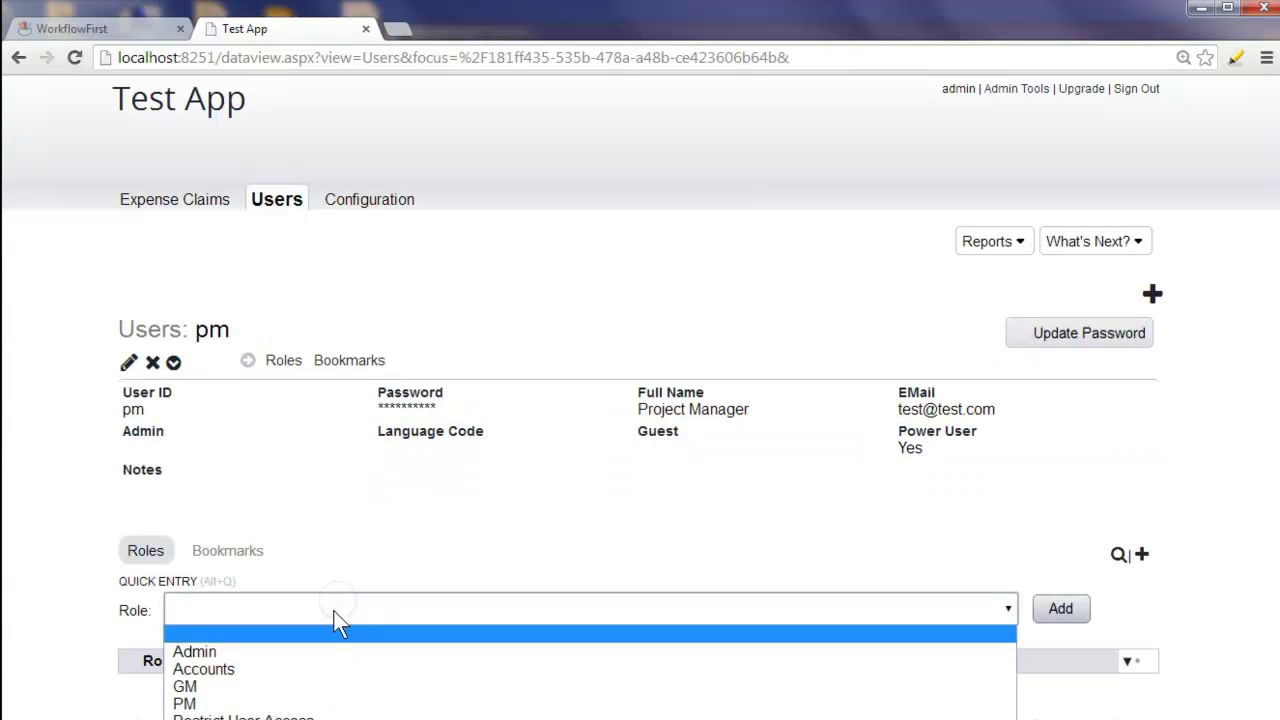
click(300, 695)
click(1050, 612)
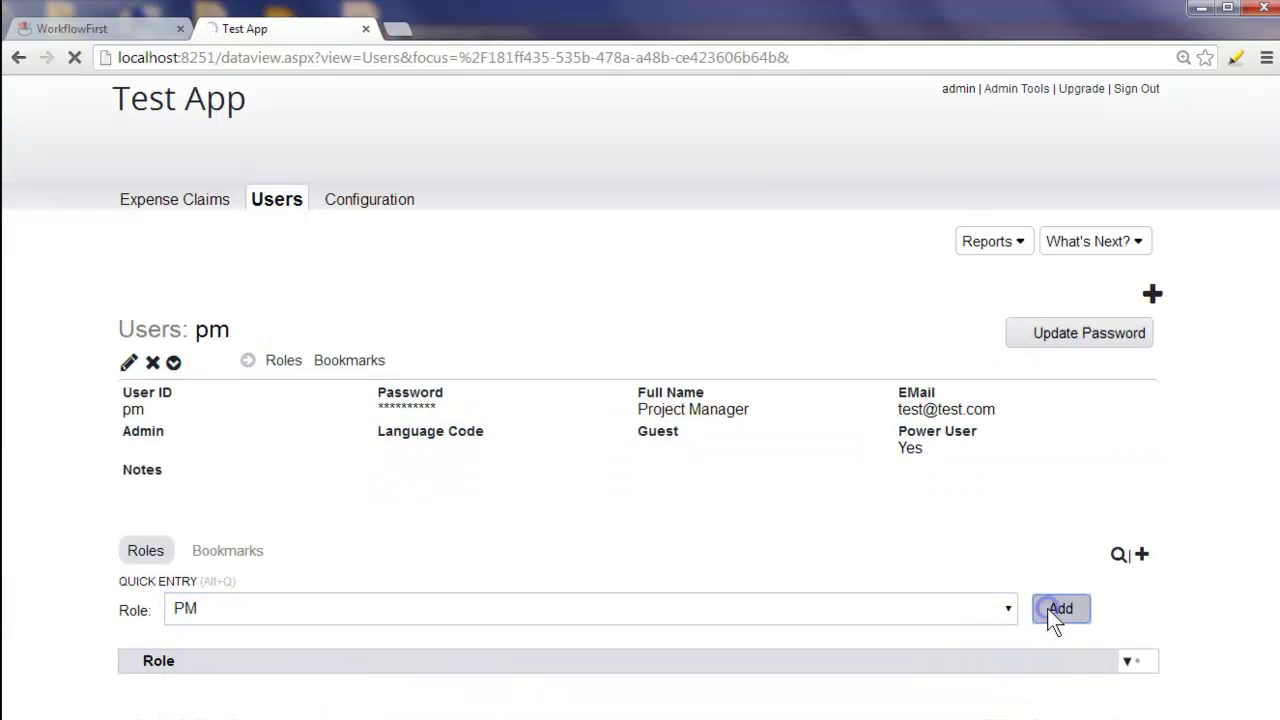
click(285, 205)
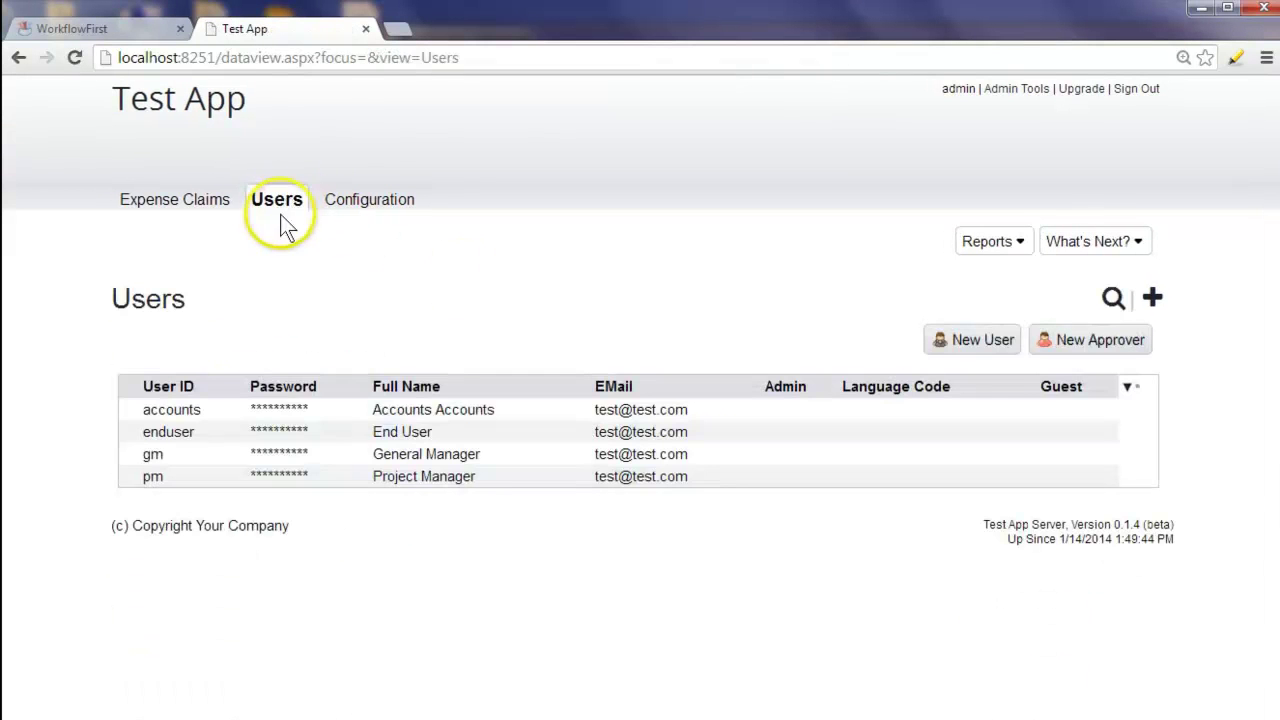
click(305, 440)
click(334, 611)
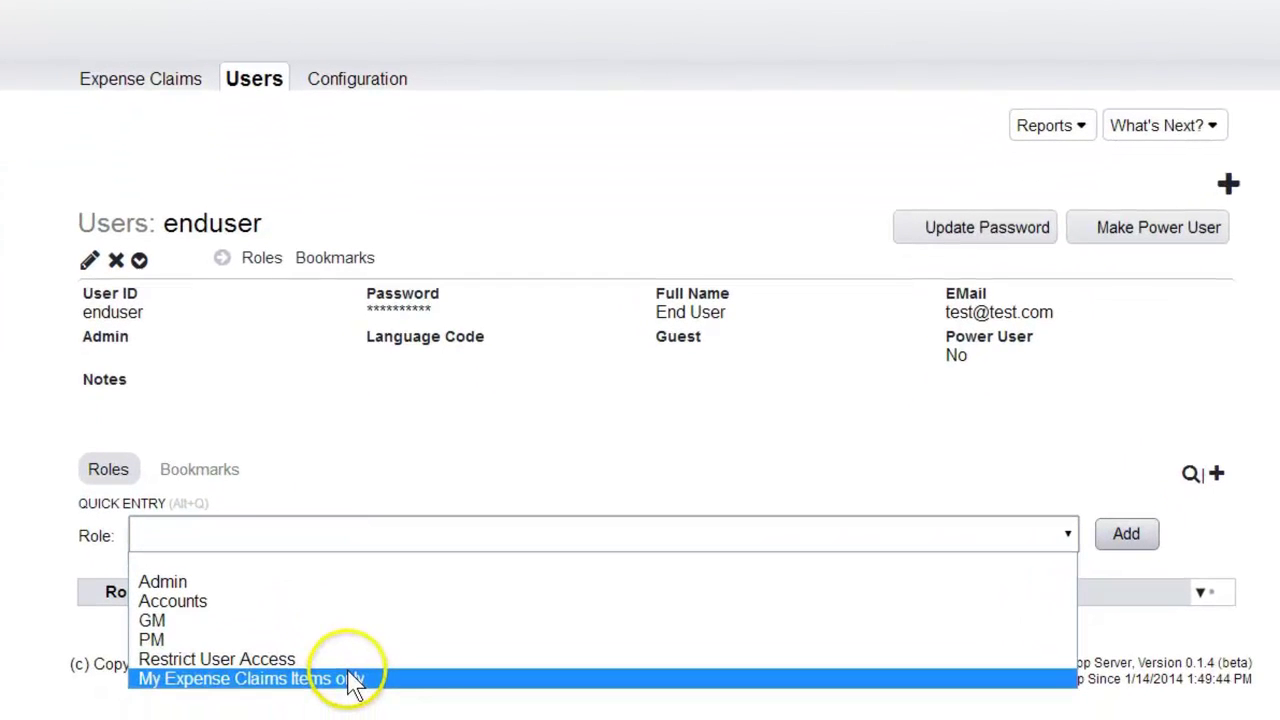
click(415, 686)
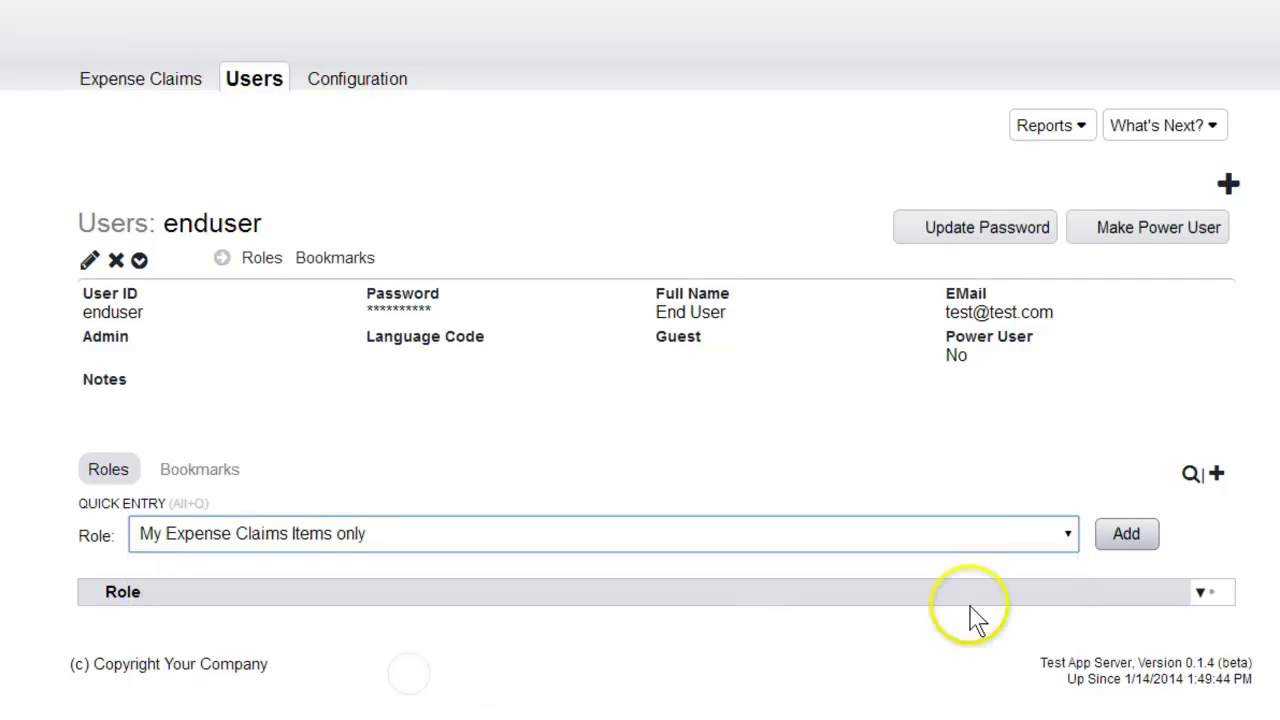
click(1130, 540)
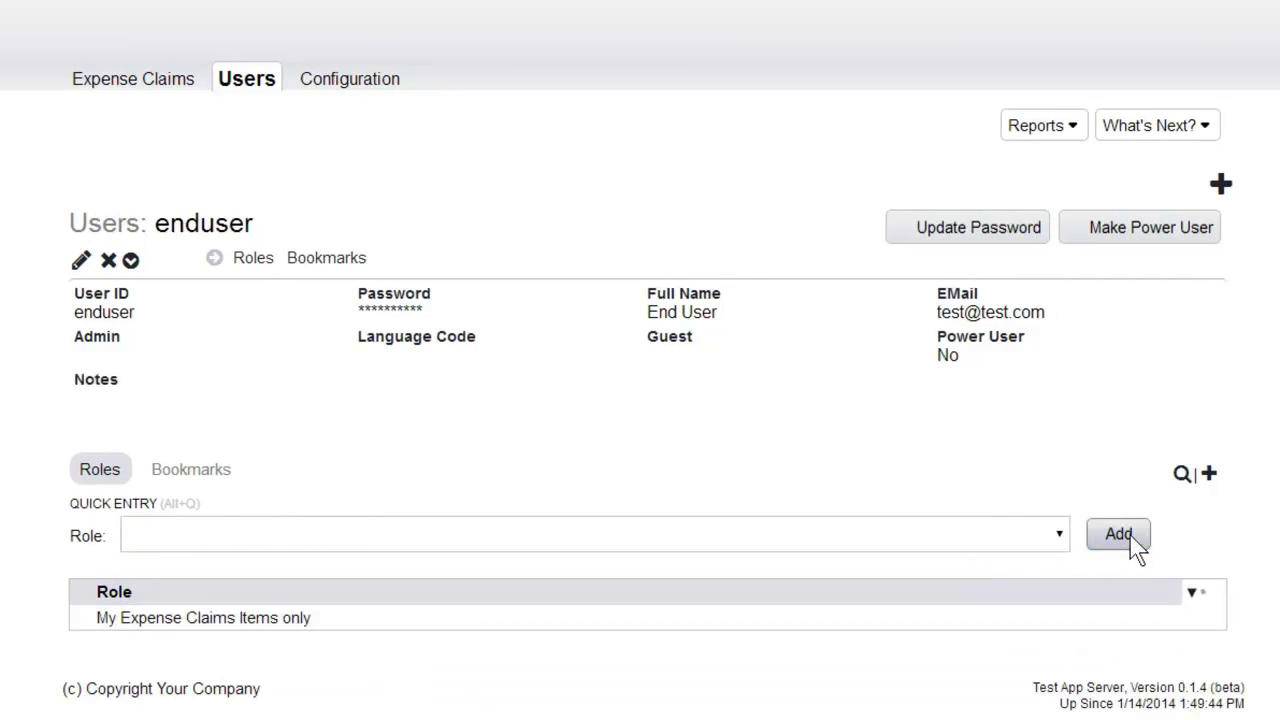
click(659, 237)
Step: Go from the user list back to the Expense Claims list
click(257, 78)
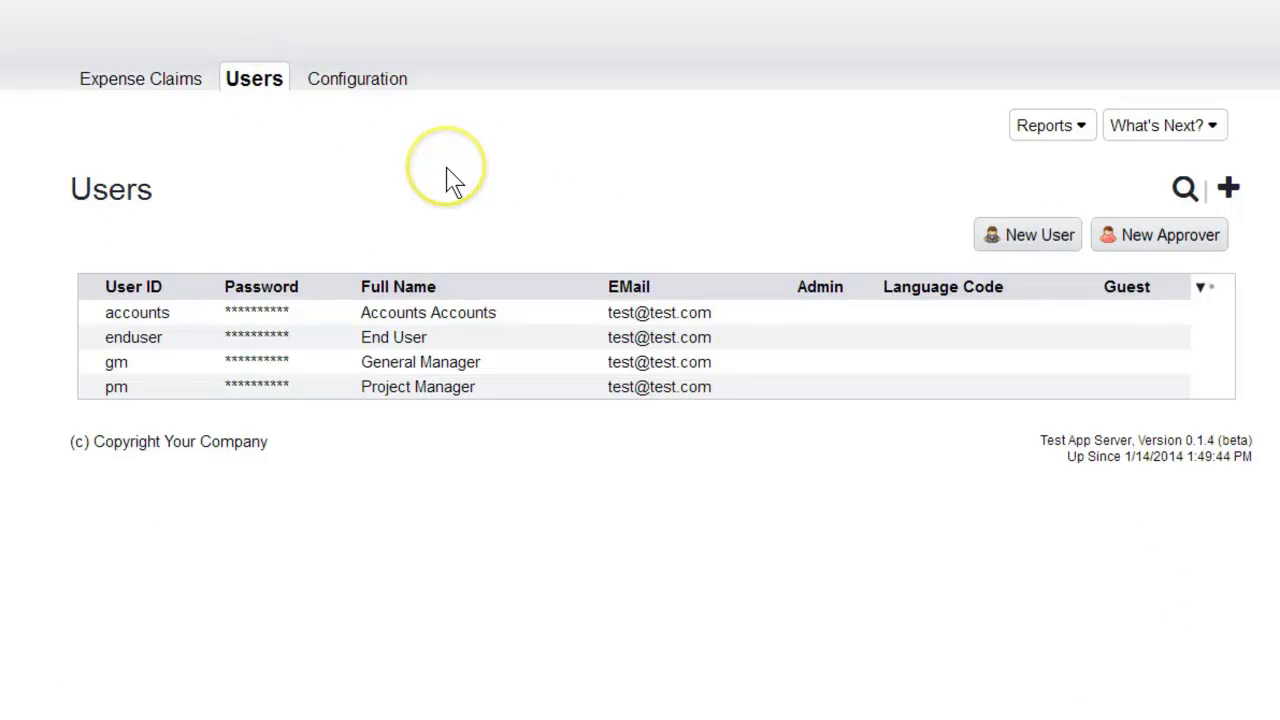
click(177, 82)
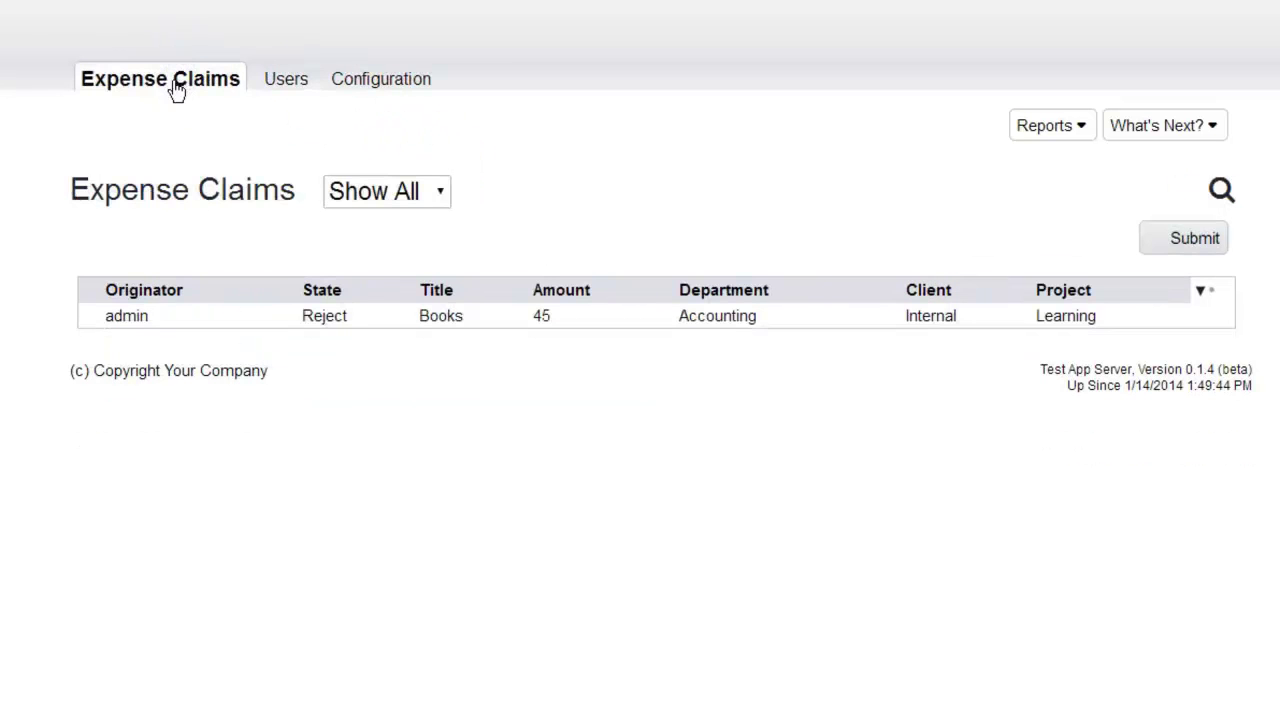
click(752, 186)
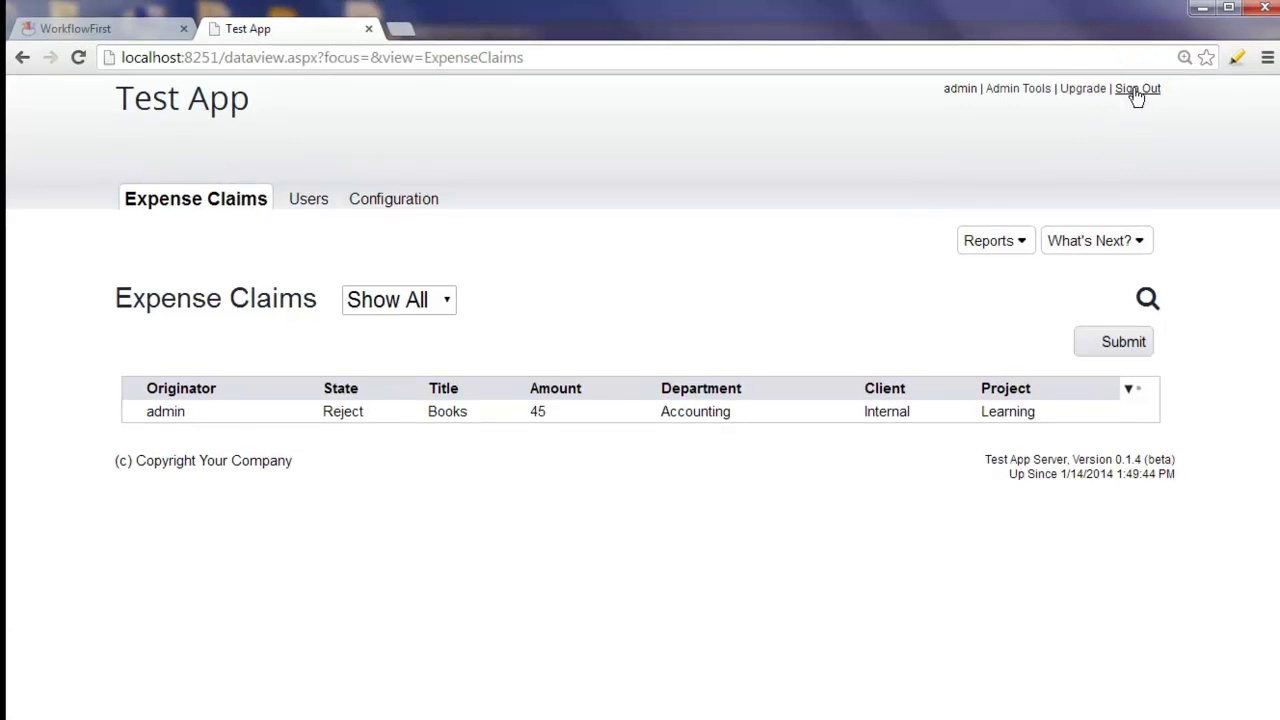
Step: Sign out of the administrator session and log in as enduser with its password
click(1137, 90)
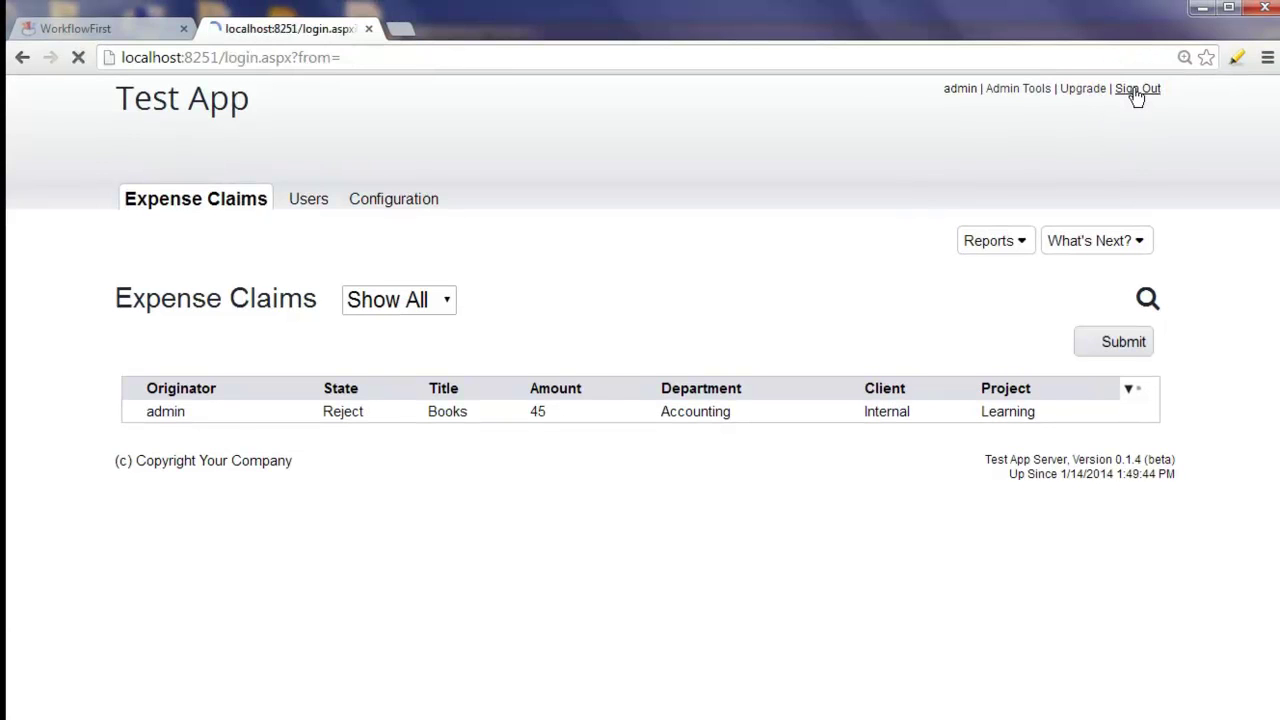
key(BackSpace)
key(BackSpace)
key(BackSpace)
key(BackSpace)
key(BackSpace)
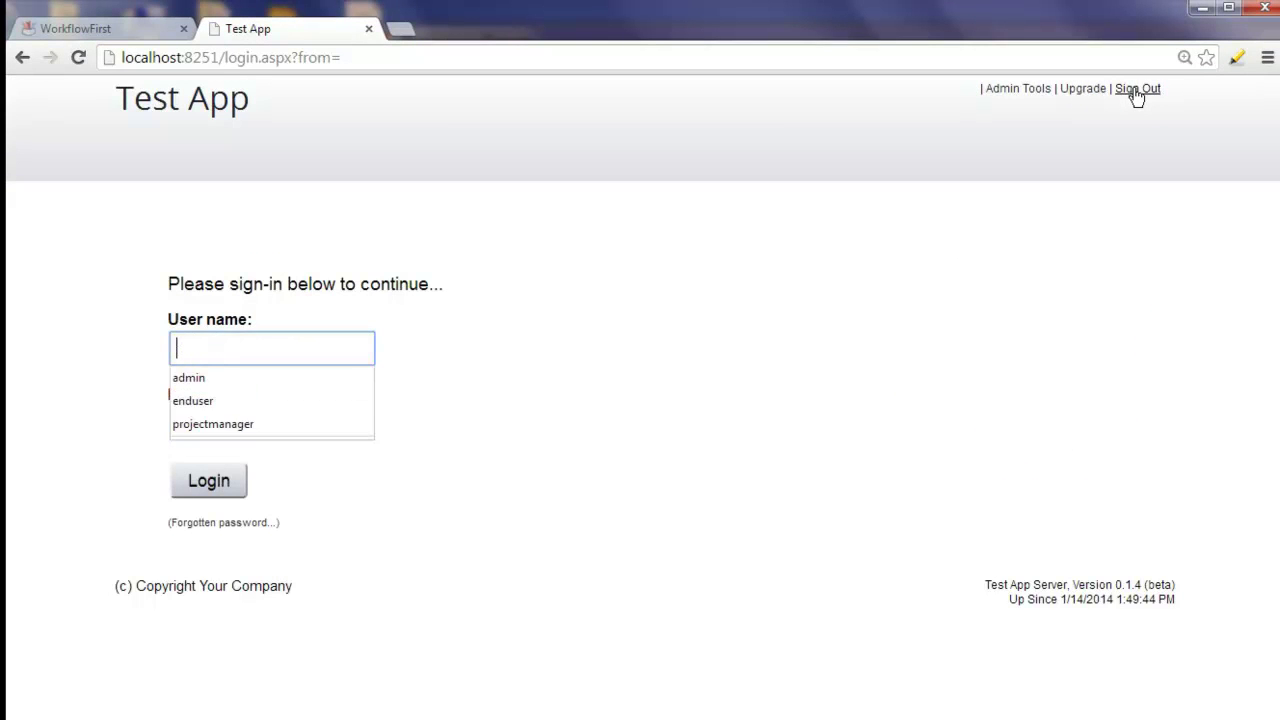
text(enduser)
key(Tab)
text(e)
key(Return)
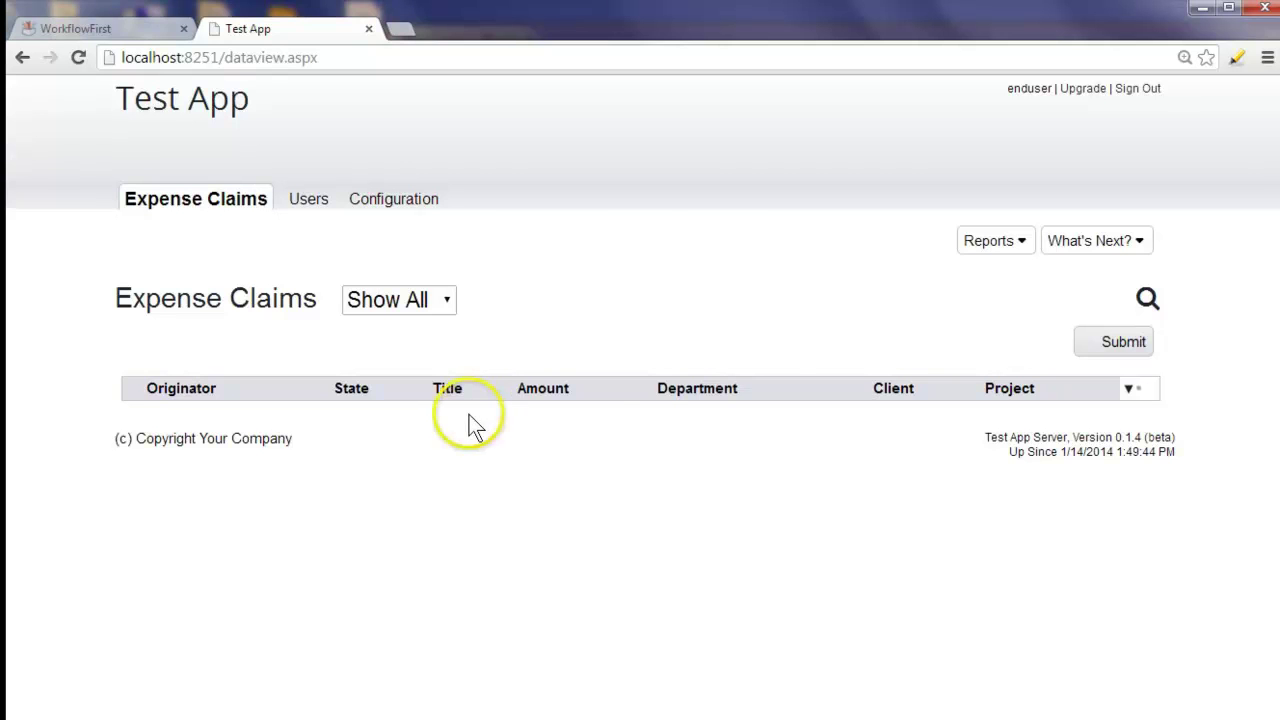
Step: Submit a 'Laptop' claim for 1000, Development, client Internal, noting the old laptop died recently
click(1120, 345)
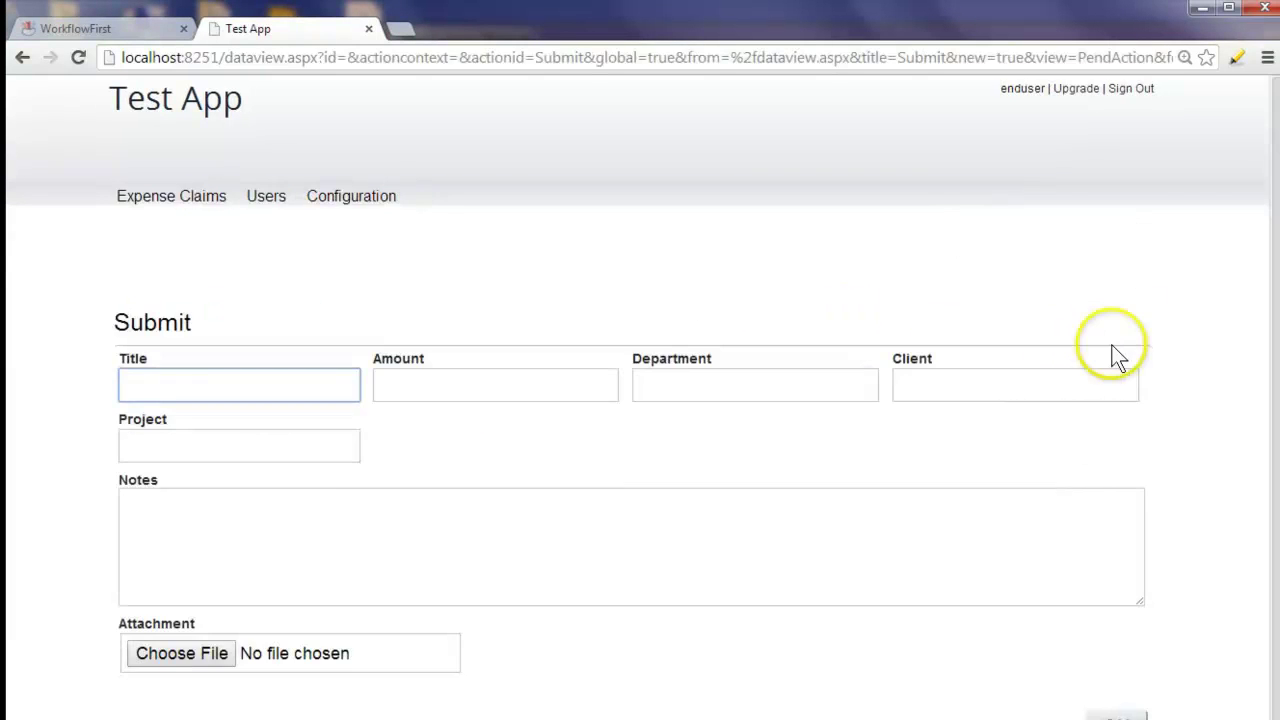
text(Laptop)
key(Tab)
text(100)
key(Tab)
text(Development)
key(Tab)
text(Internal)
key(Tab)
key(Tab)
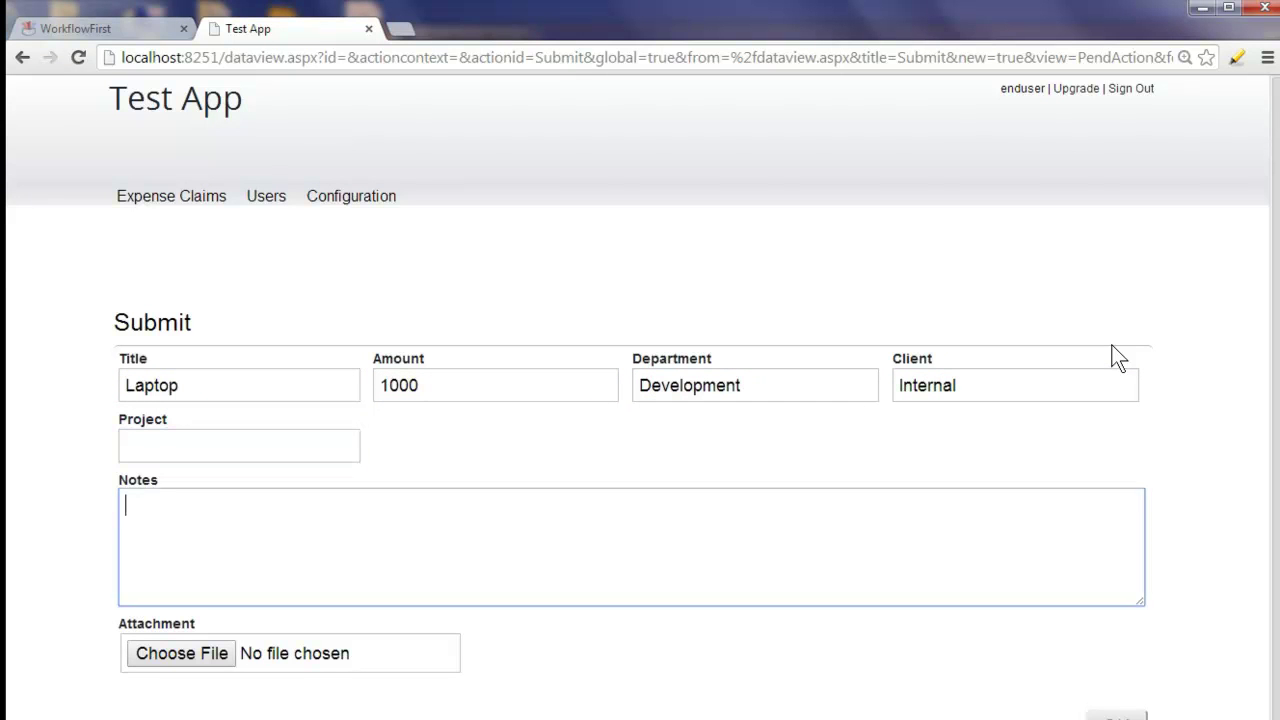
text(I needed a new laptop because my old laptop died recently.)
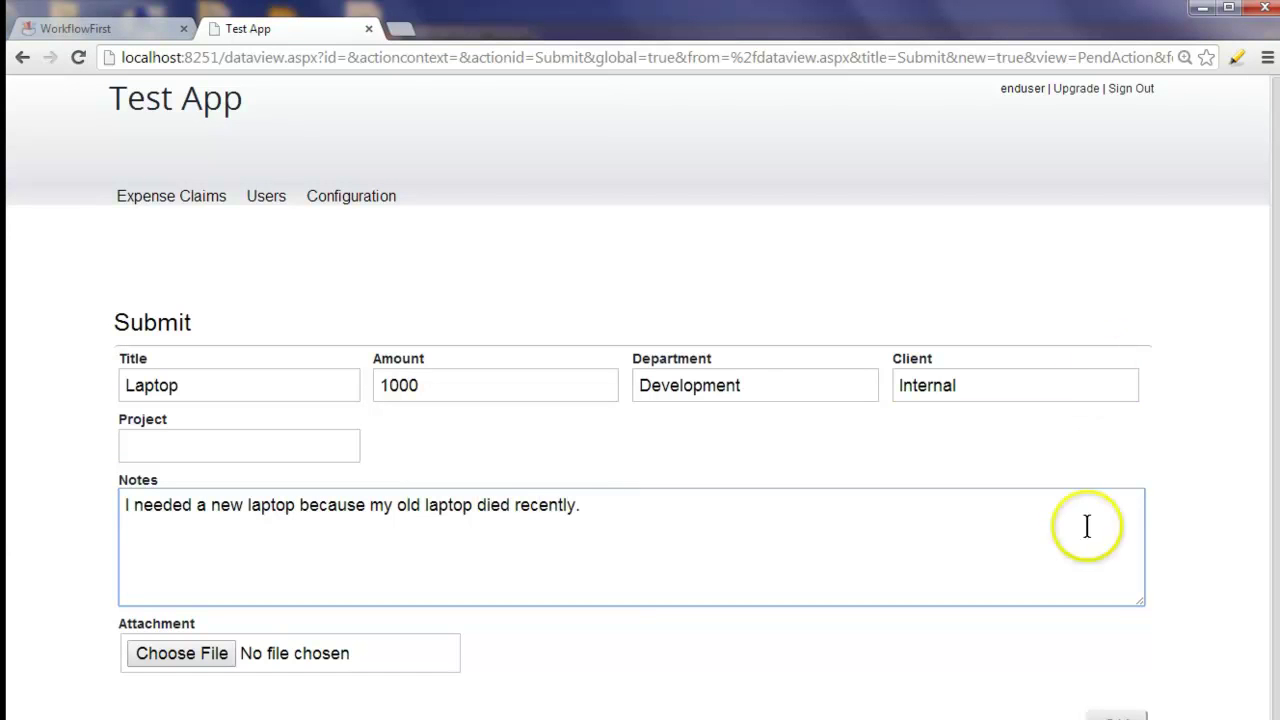
click(1115, 714)
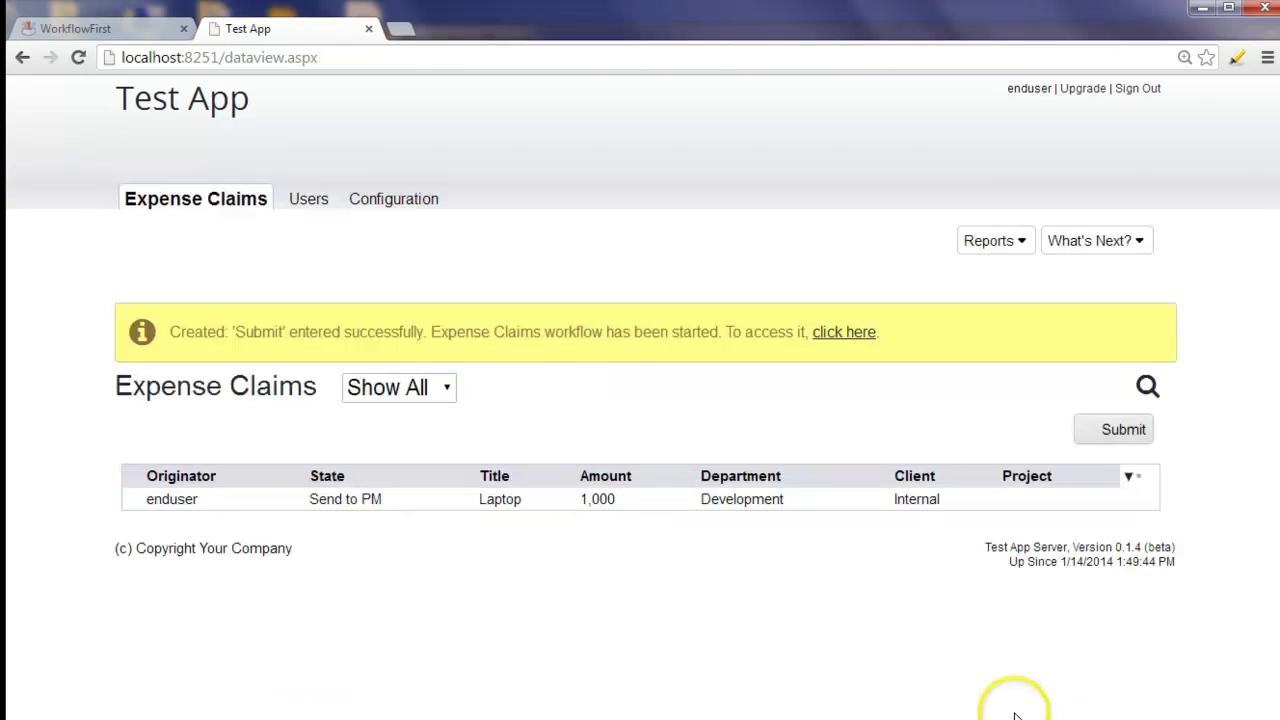
Step: View the Laptop claim's details, then sign out and enter pm as the login user name
click(774, 500)
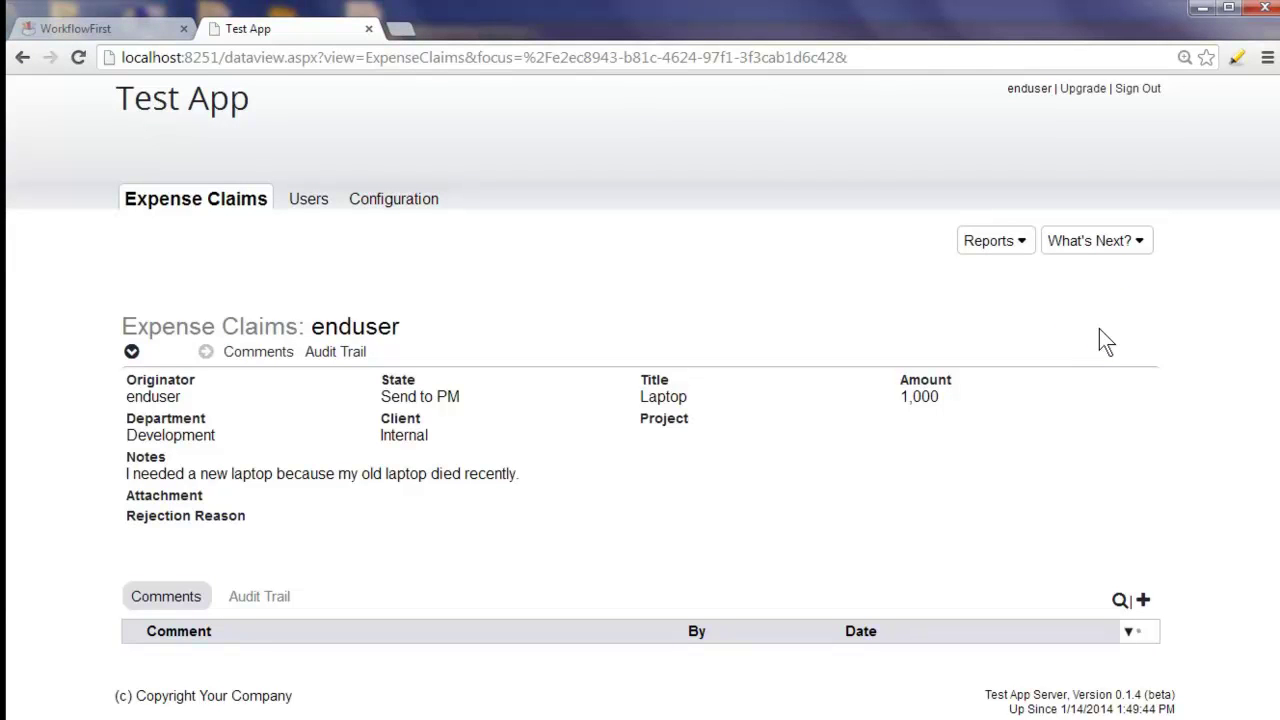
click(1140, 89)
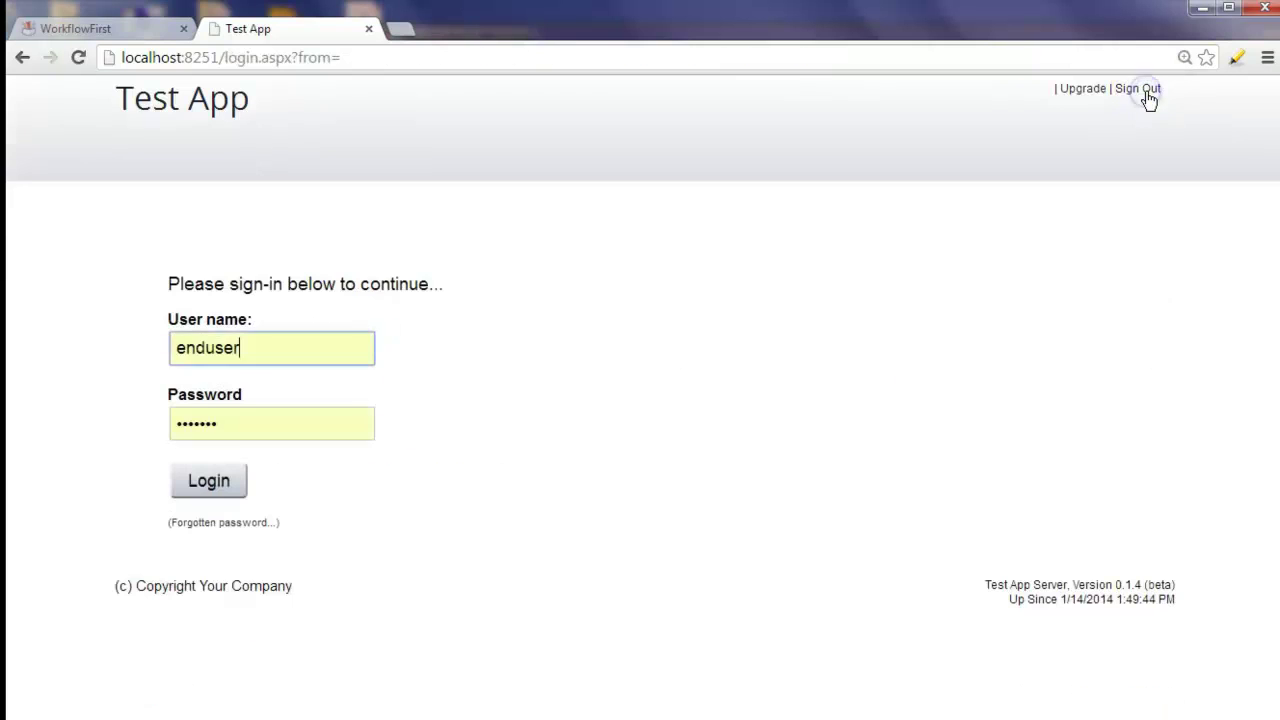
key(BackSpace)
key(BackSpace)
key(BackSpace)
key(BackSpace)
key(BackSpace)
key(BackSpace)
key(BackSpace)
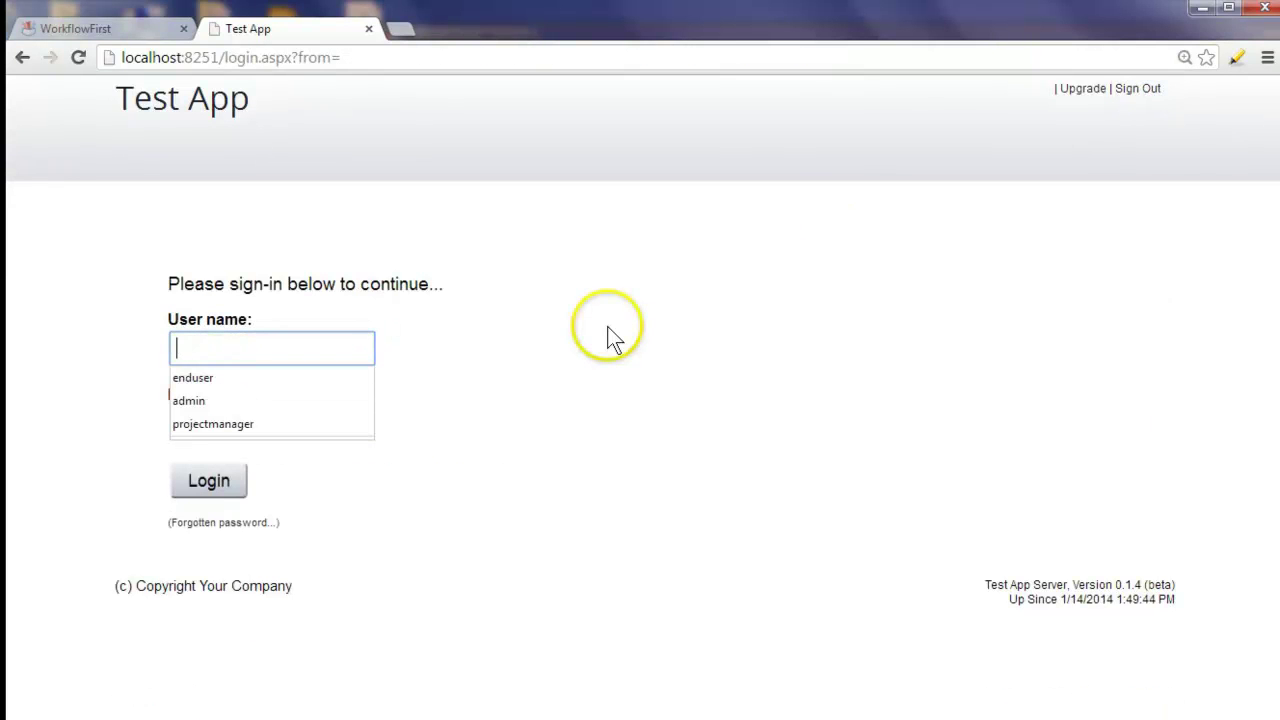
text(pm)
key(Tab)
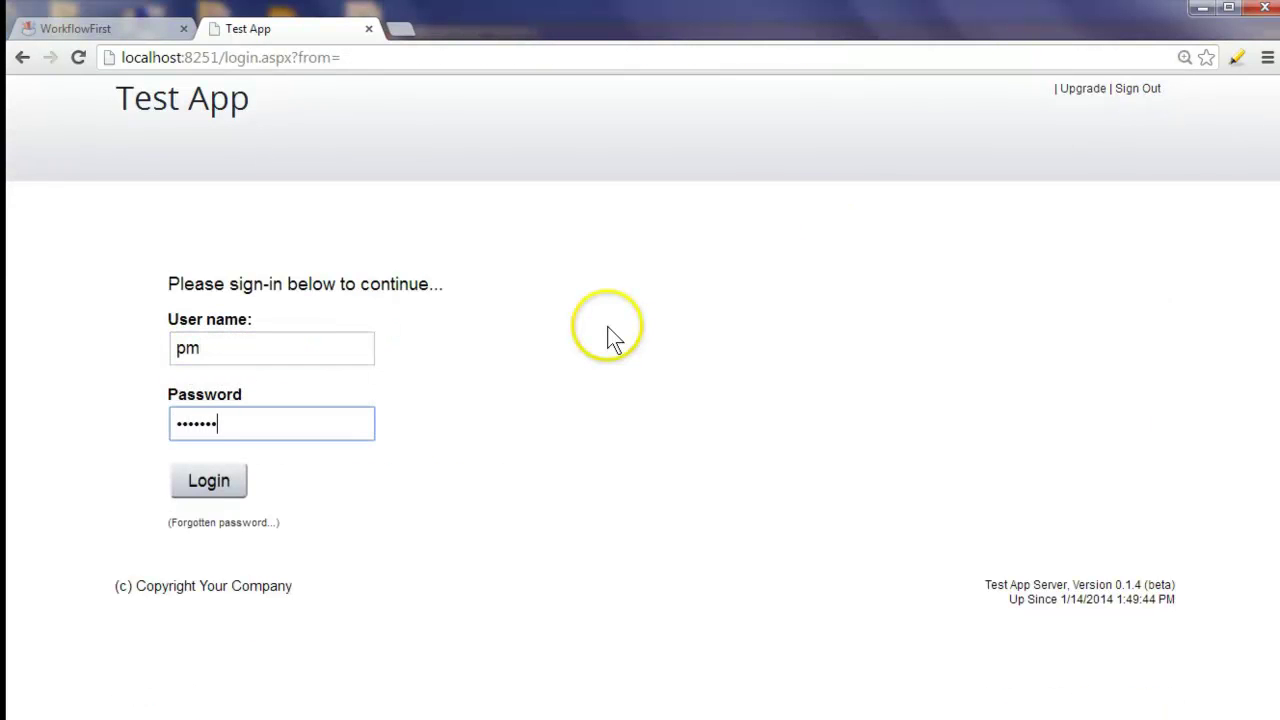
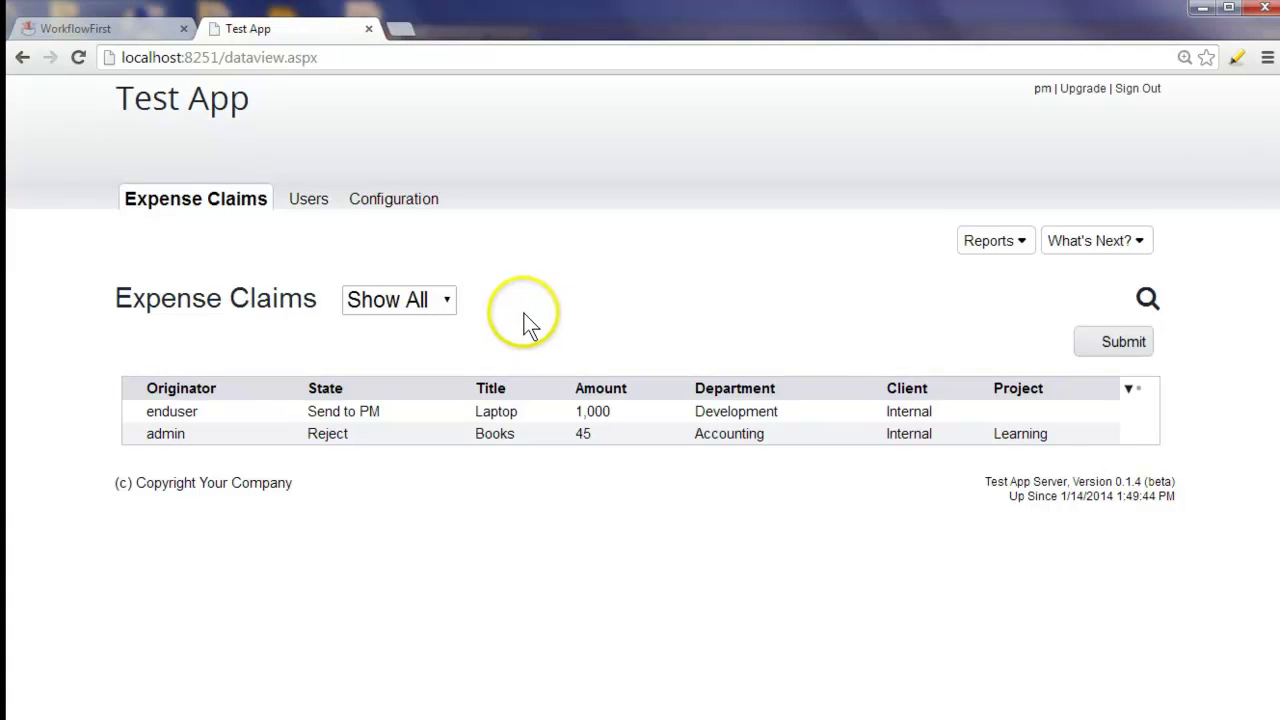
Step: Filter claims to the PM stage and accept the enduser Laptop claim as PM
click(418, 299)
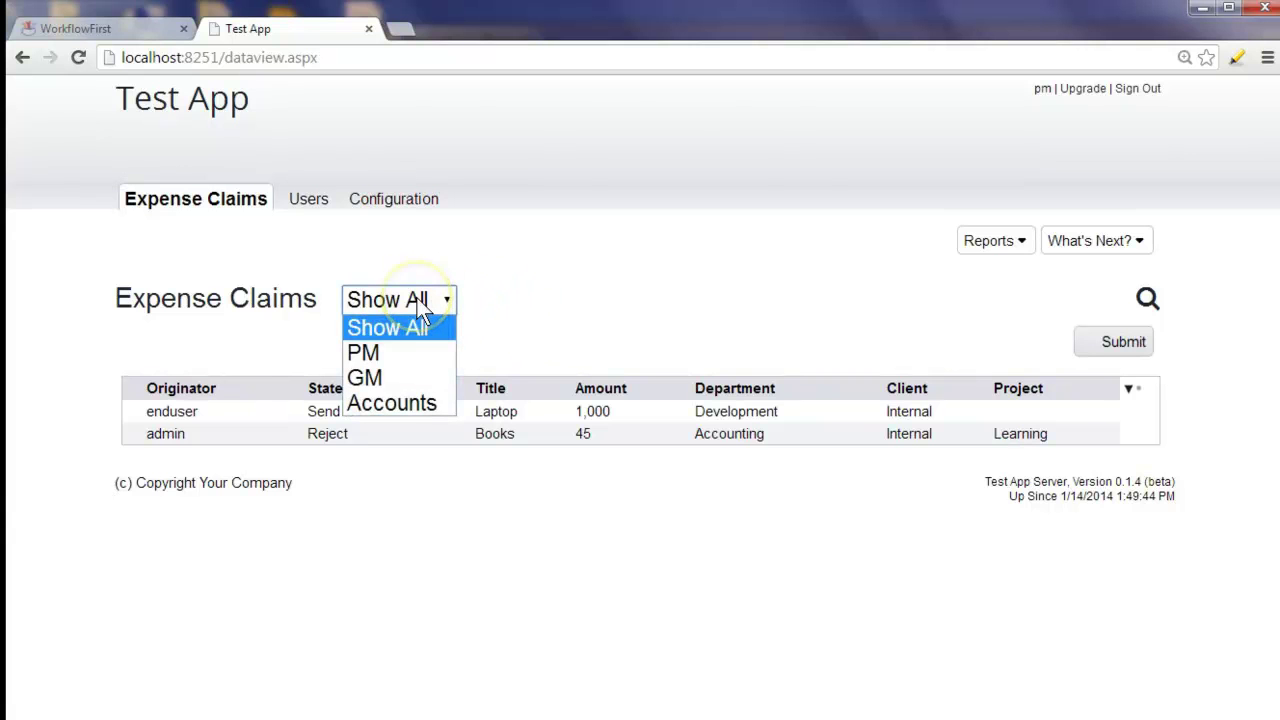
click(400, 356)
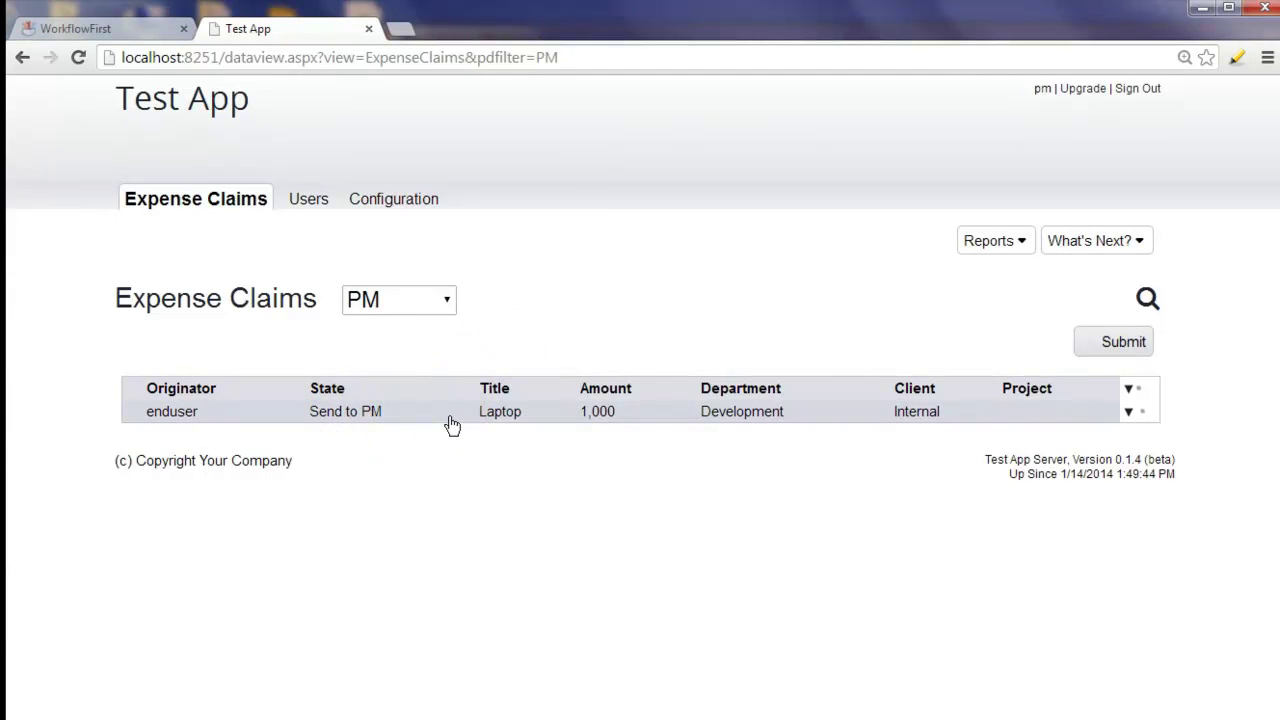
click(518, 347)
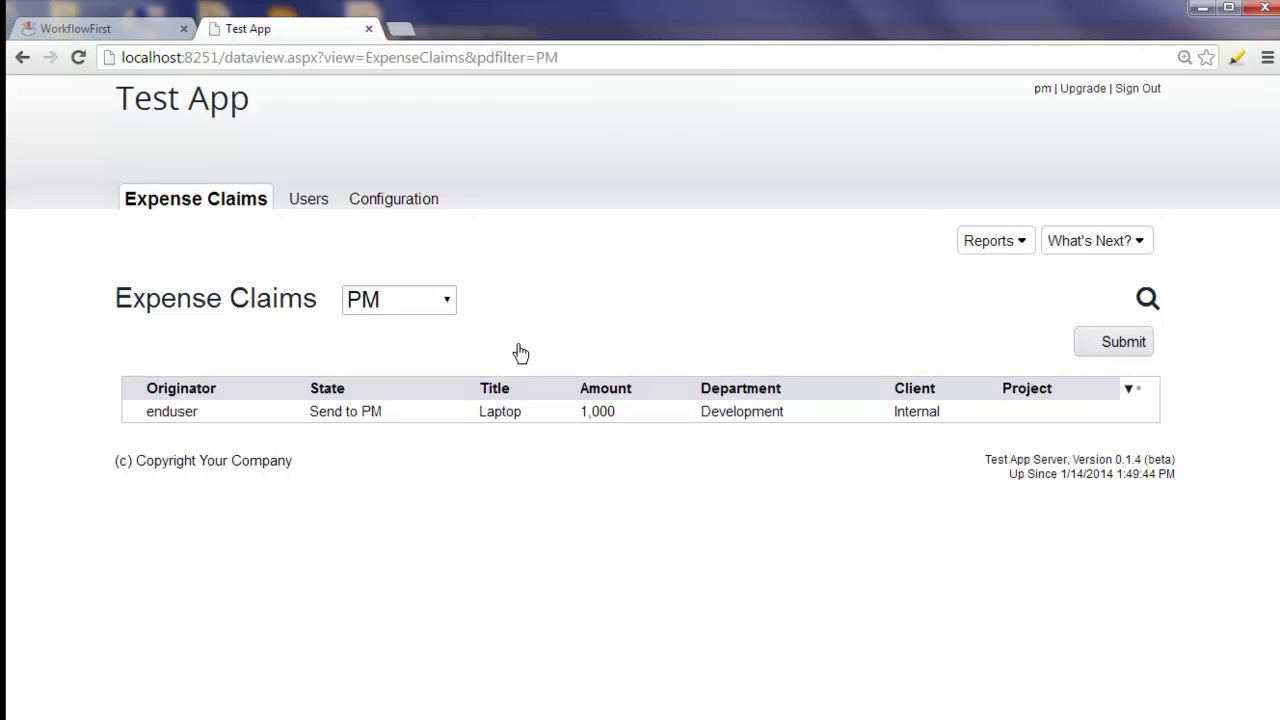
click(519, 347)
click(560, 413)
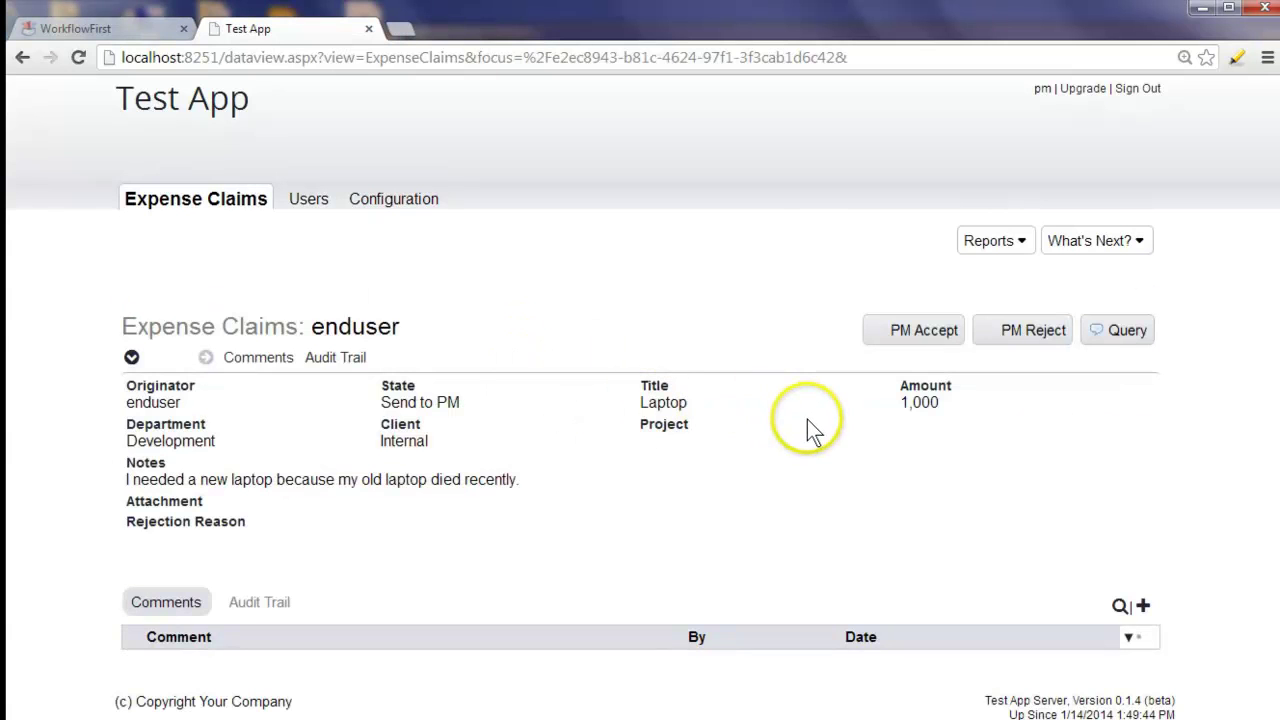
click(928, 334)
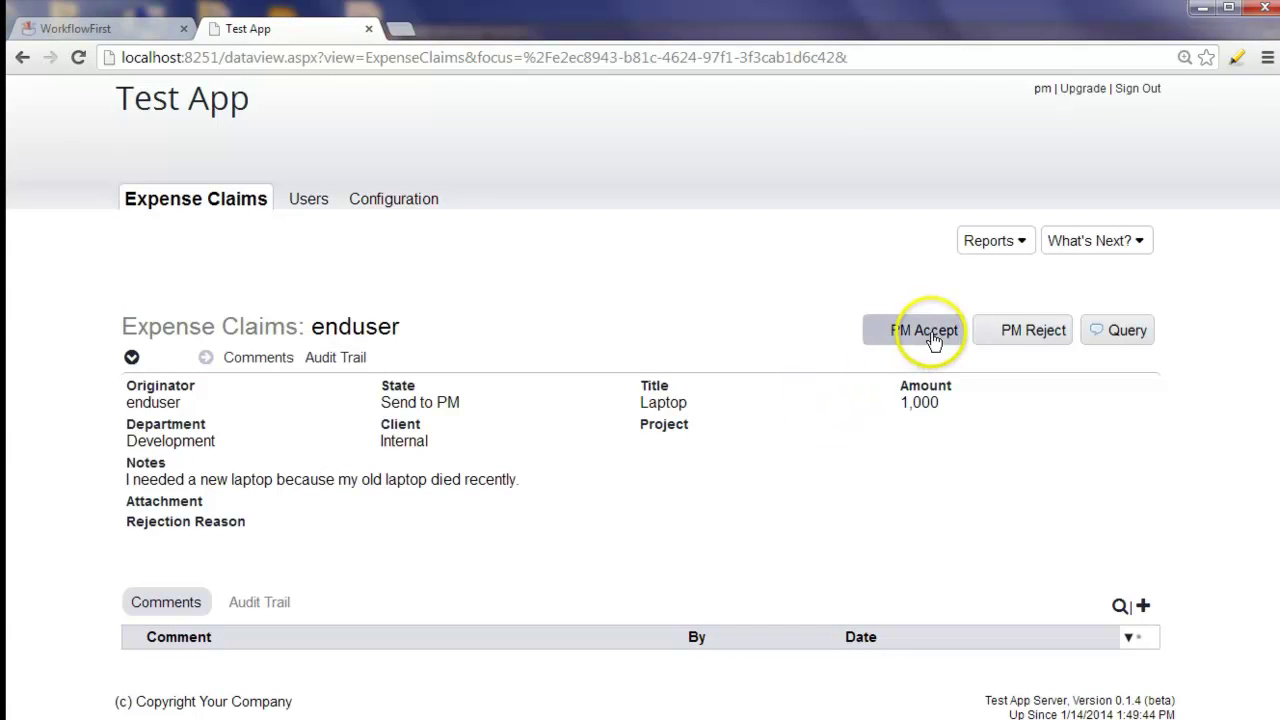
click(931, 339)
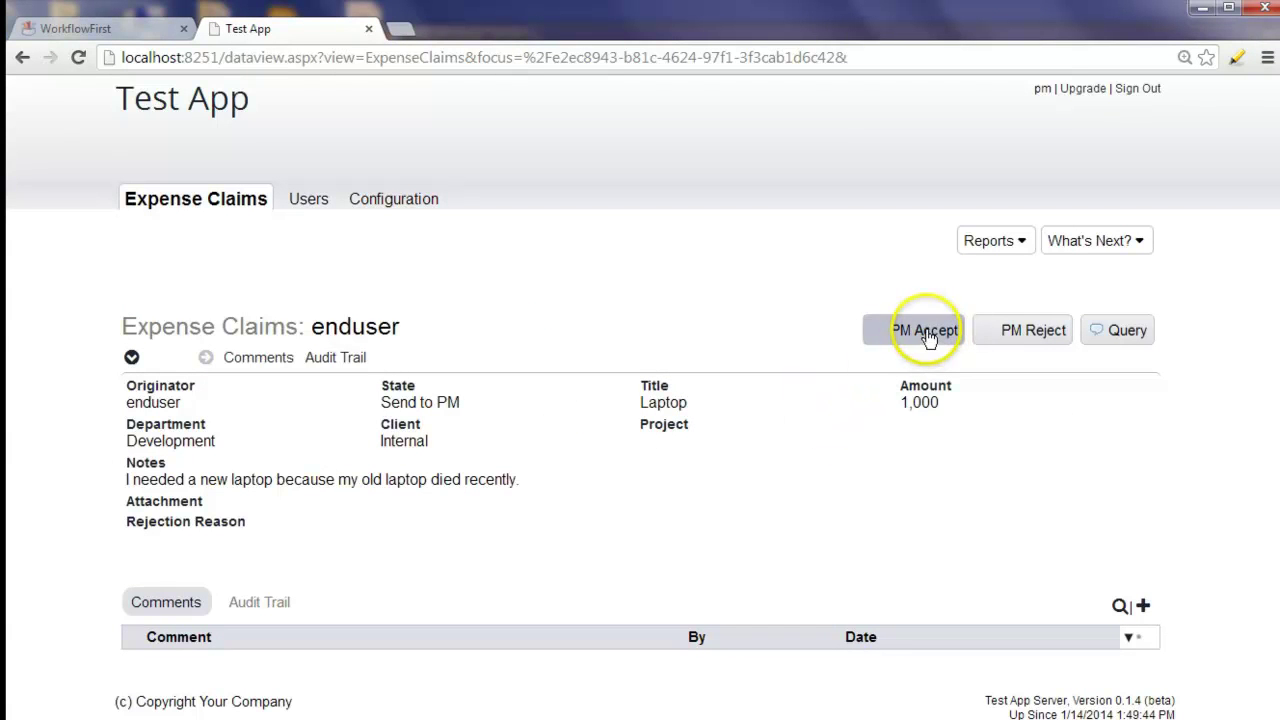
click(1108, 391)
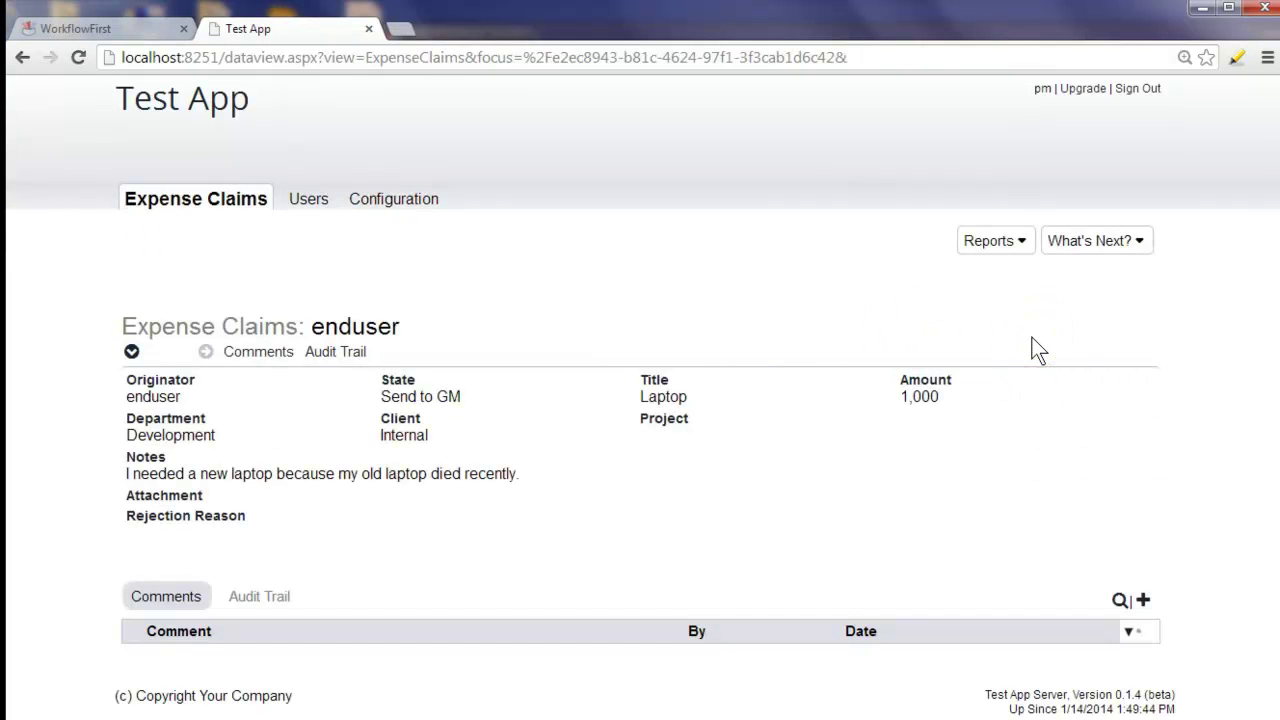
Step: Return to the claims list, sign out of PM and log in as gm
click(240, 207)
click(414, 294)
click(393, 348)
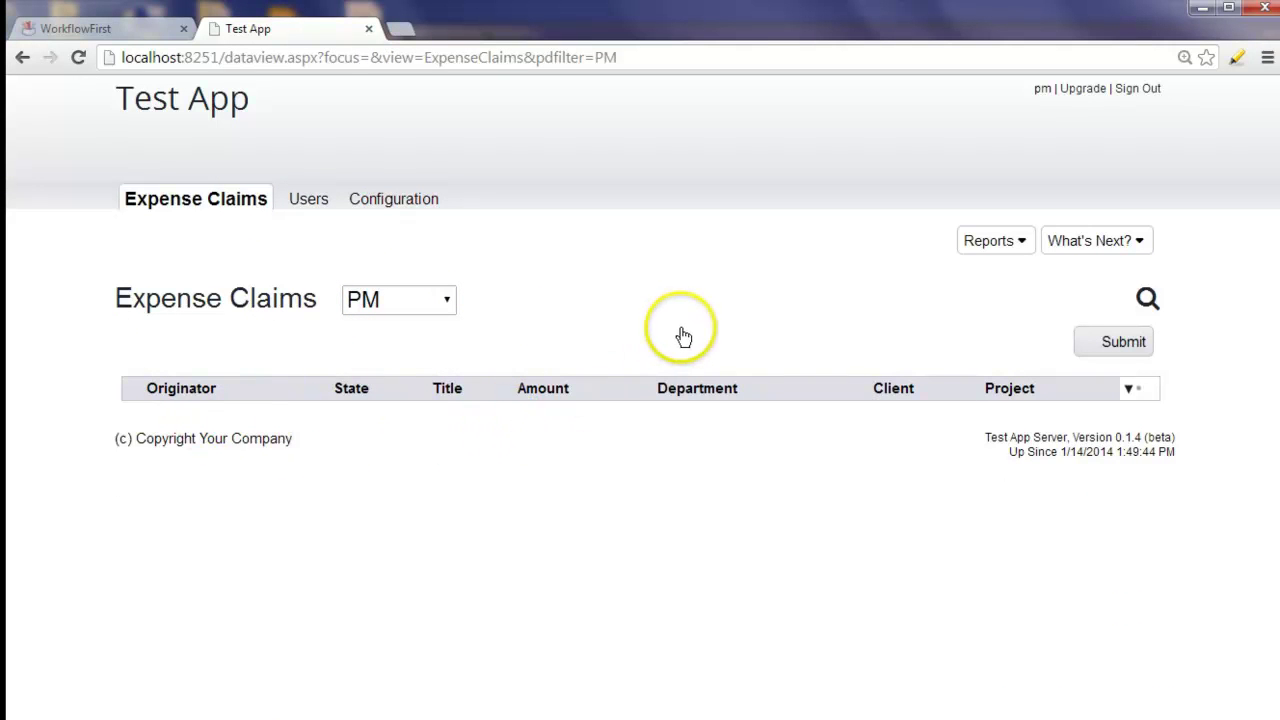
click(1137, 89)
drag(271, 346, 166, 346)
text(gm)
key(Tab)
text(*******)
key(Return)
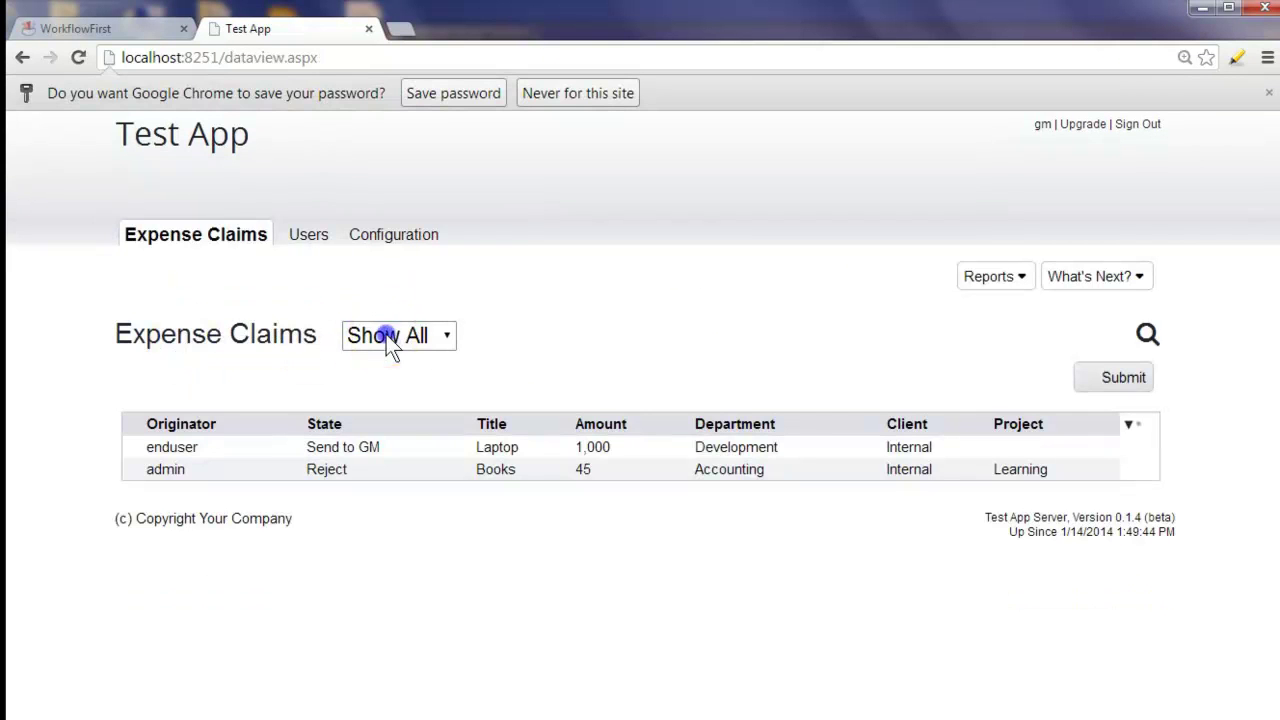
Step: Filter claims to the GM stage and accept the enduser Laptop claim as GM
click(388, 335)
click(397, 414)
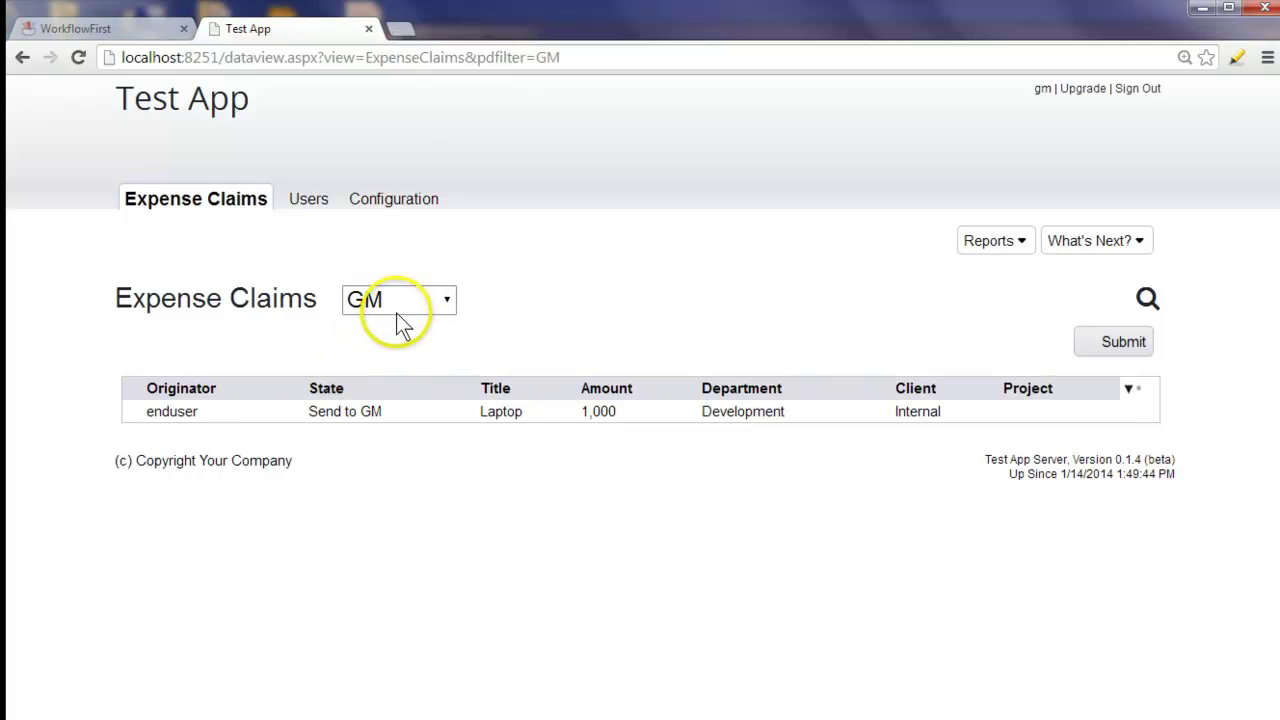
click(562, 415)
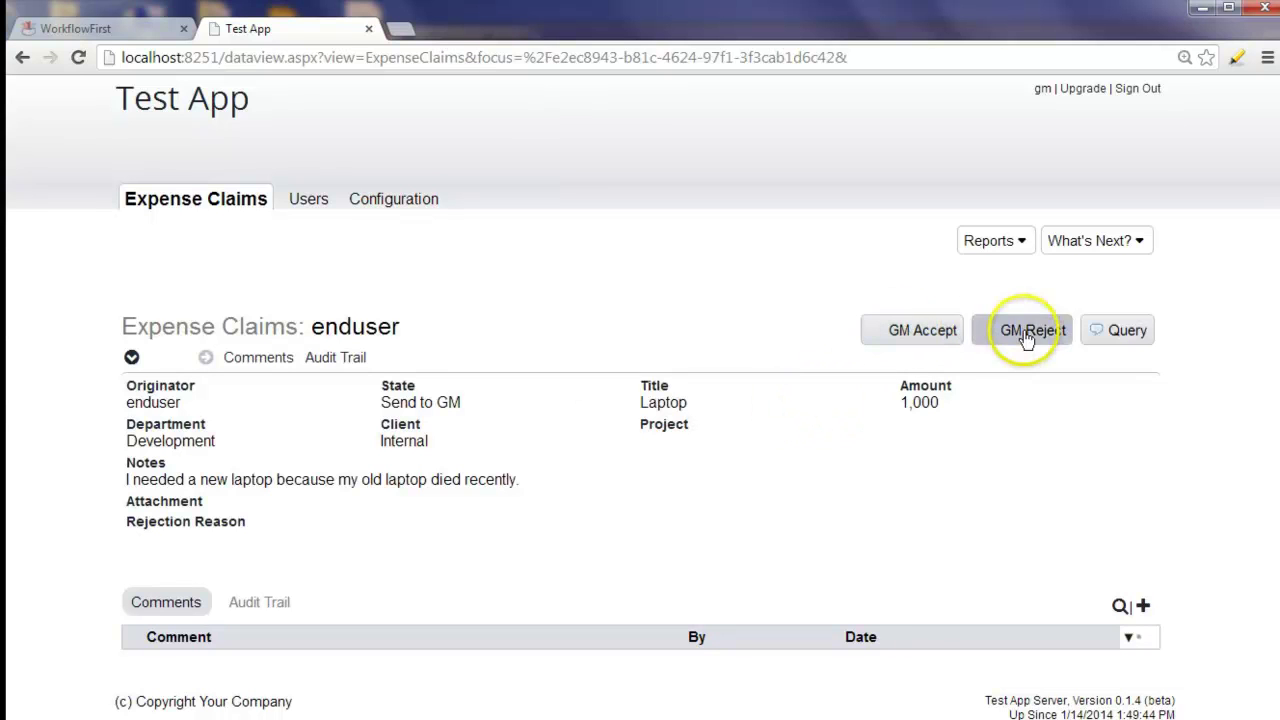
click(916, 338)
click(1114, 396)
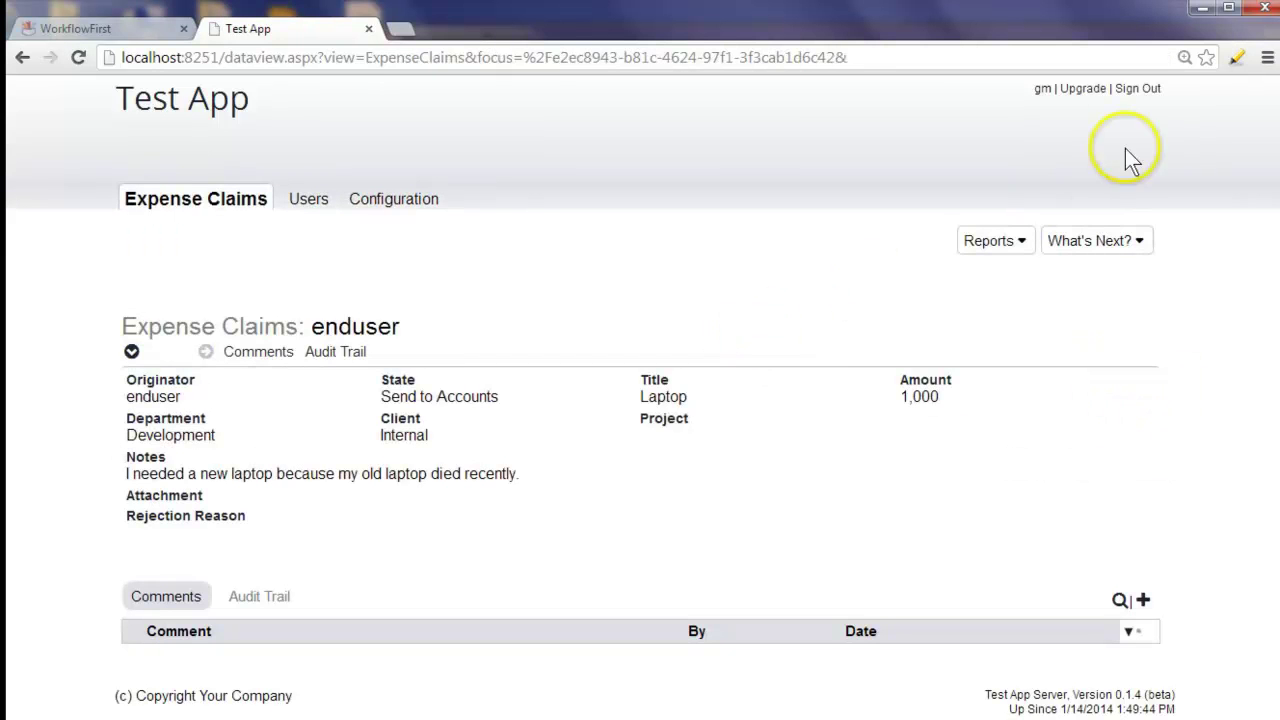
Step: Sign out of GM, log in as accounts and save the browser password
click(1138, 88)
drag(286, 337, 166, 340)
text(accounts)
key(Tab)
text(password)
key(Return)
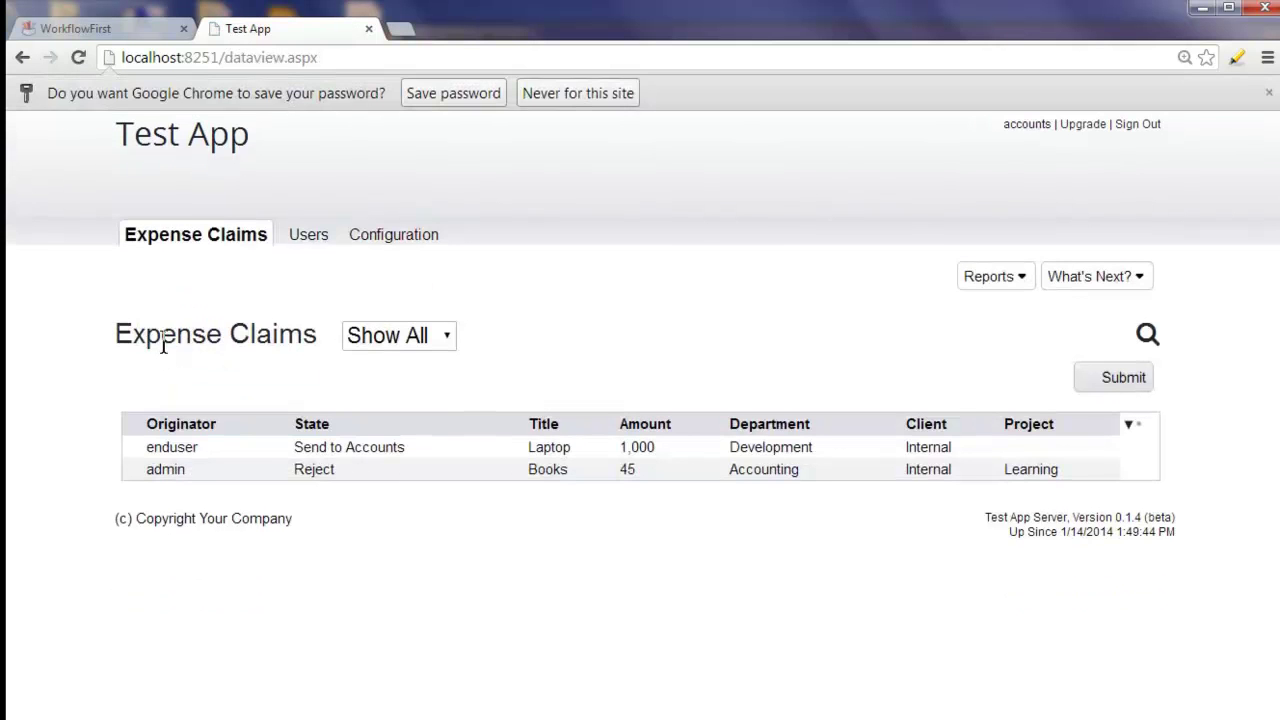
click(440, 93)
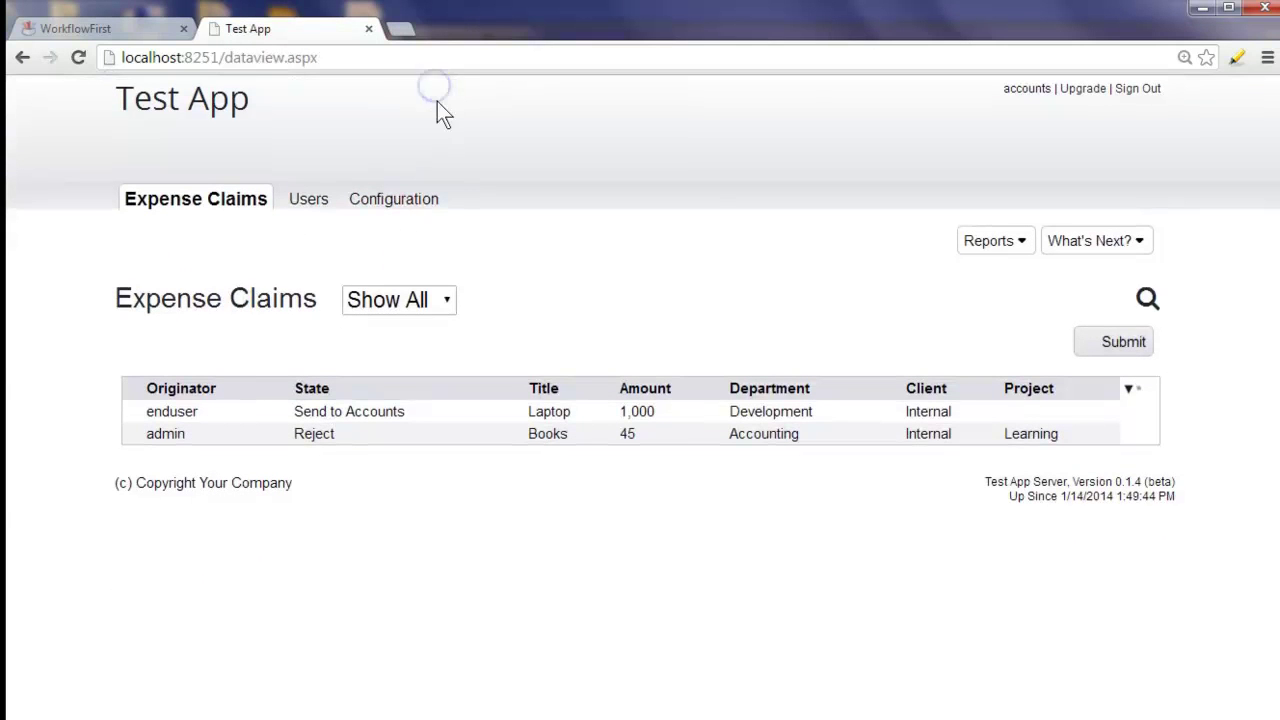
Step: Filter claims to the Accounts stage and give the Laptop claim final acceptance
click(417, 295)
click(398, 403)
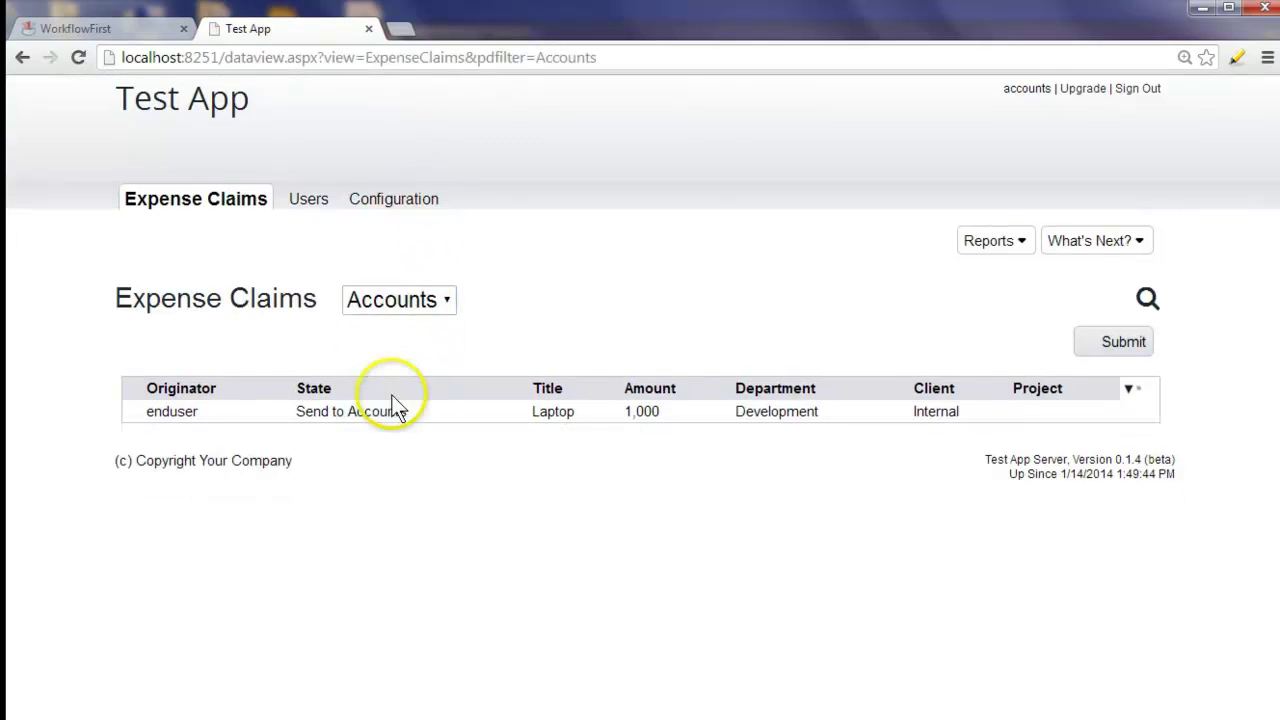
click(506, 423)
click(948, 332)
click(1108, 399)
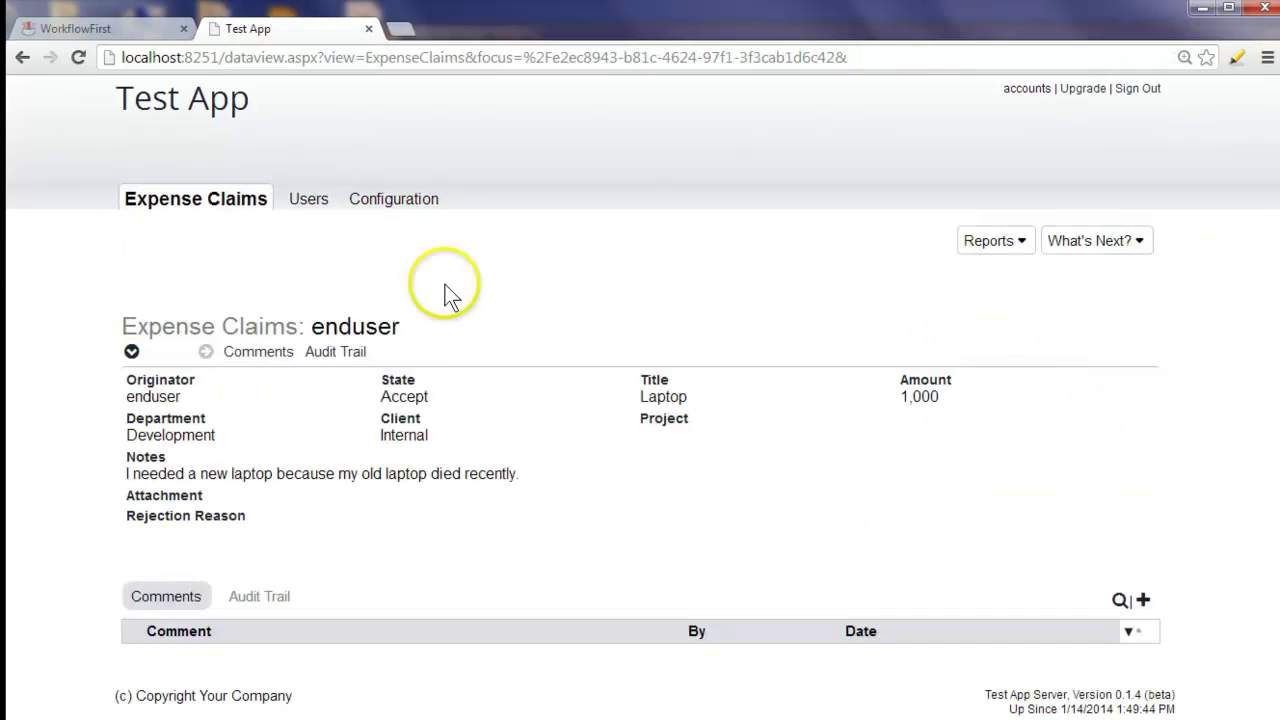
Step: Check the empty Accounts-stage list, then reload Expense Claims showing all claims
click(198, 203)
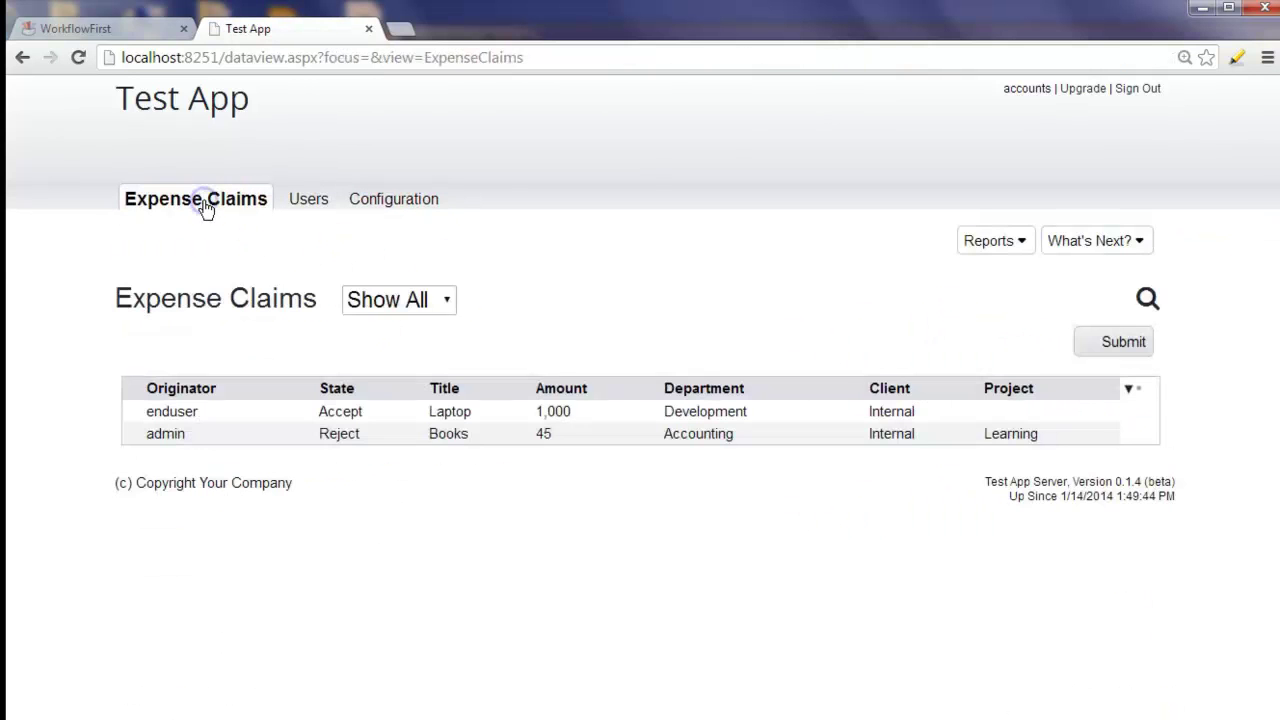
click(420, 305)
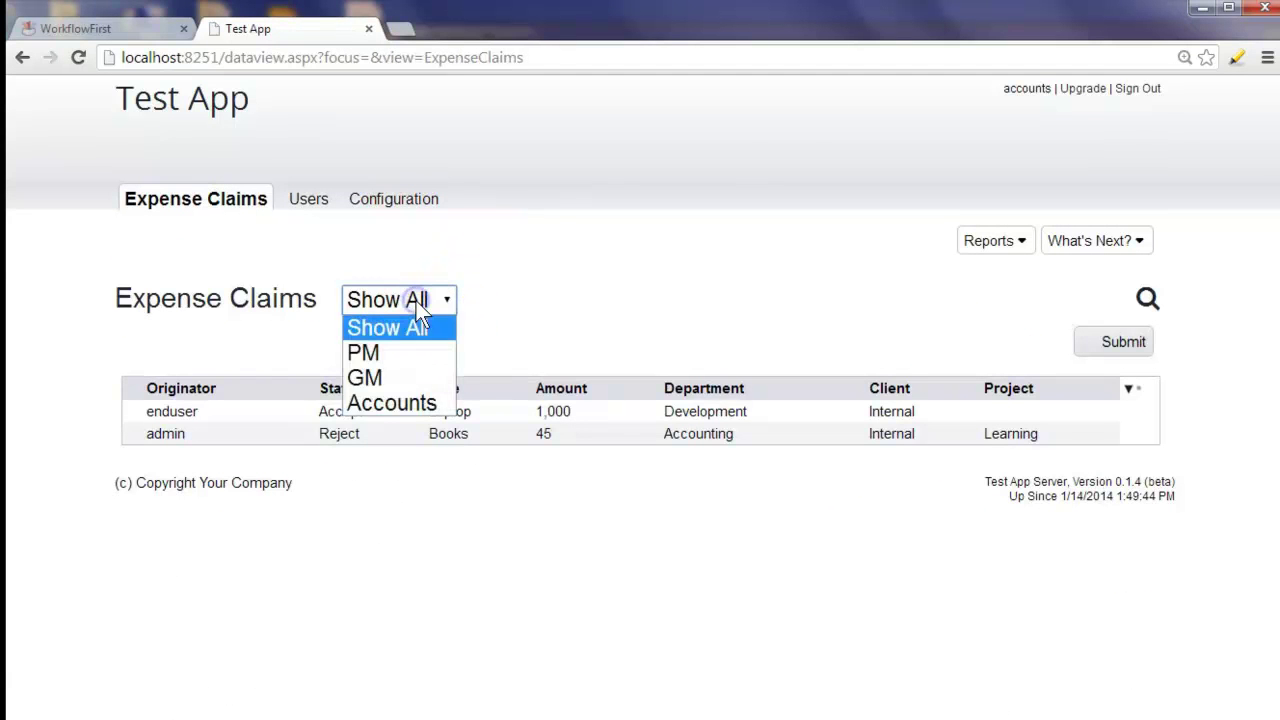
click(409, 398)
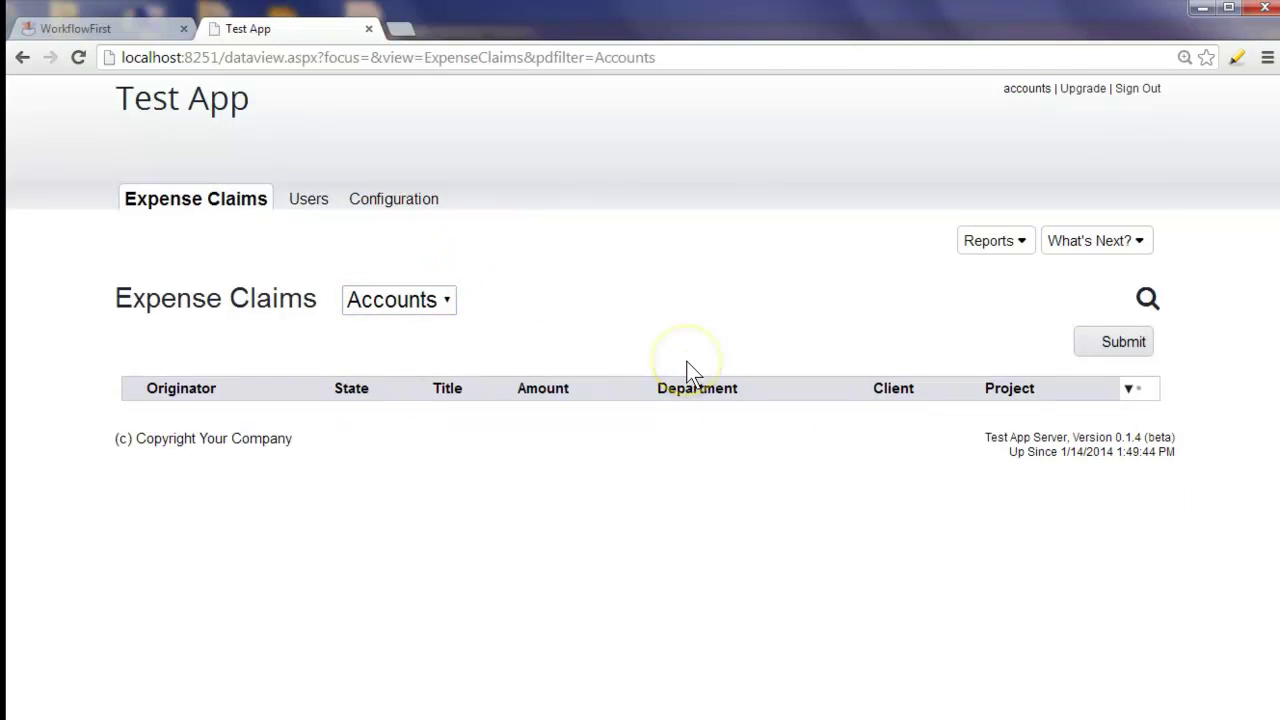
click(234, 199)
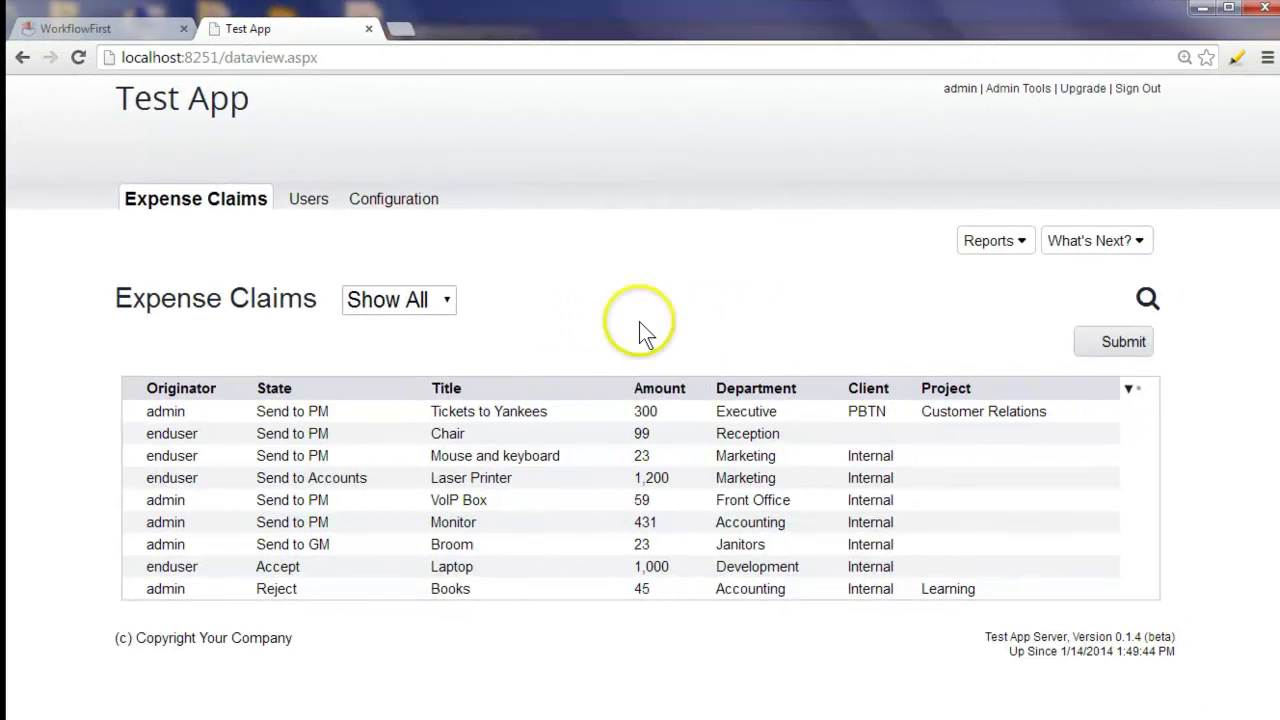
Step: Run the Expense Claims Report with Workflow Stage left blank to cover every stage
click(993, 245)
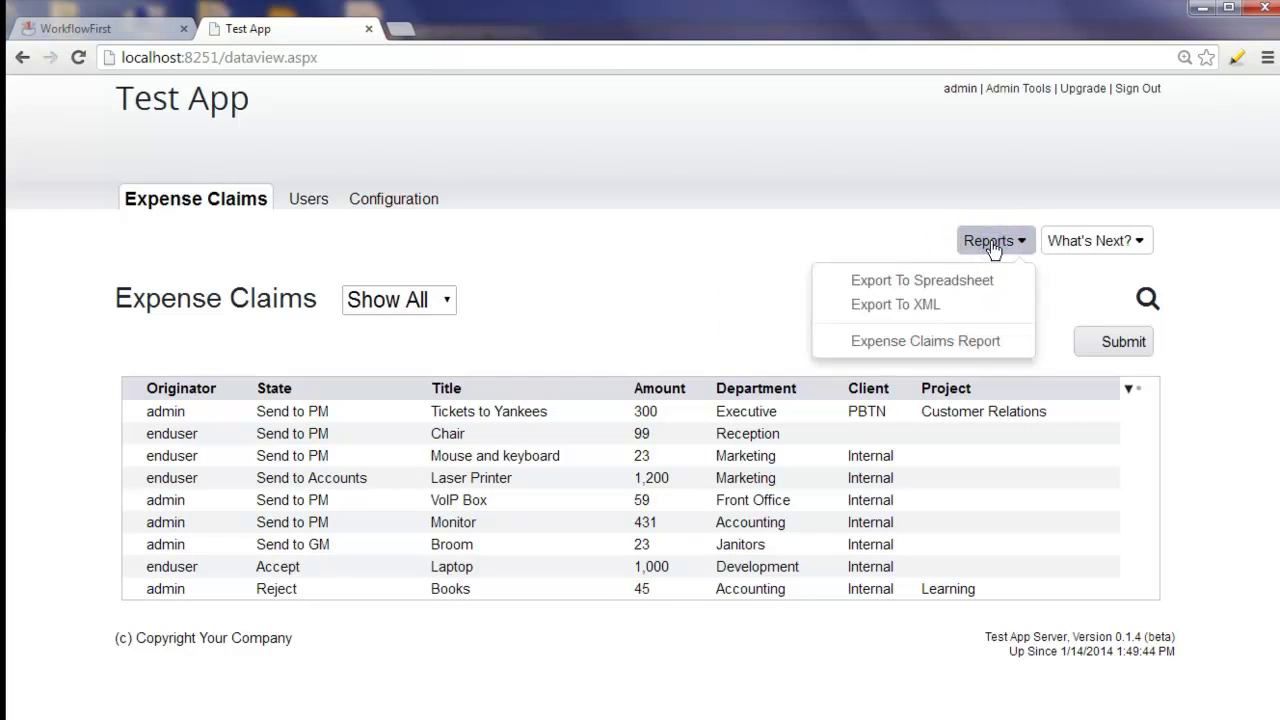
click(967, 348)
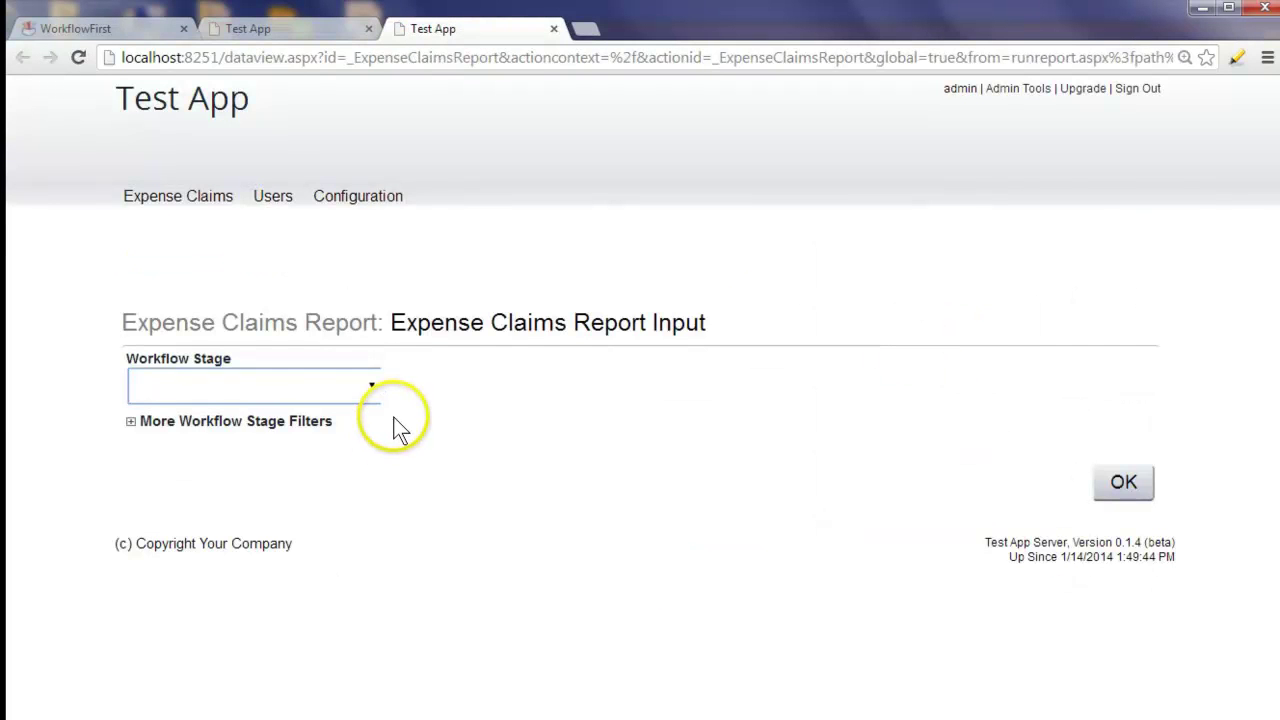
click(337, 386)
click(514, 404)
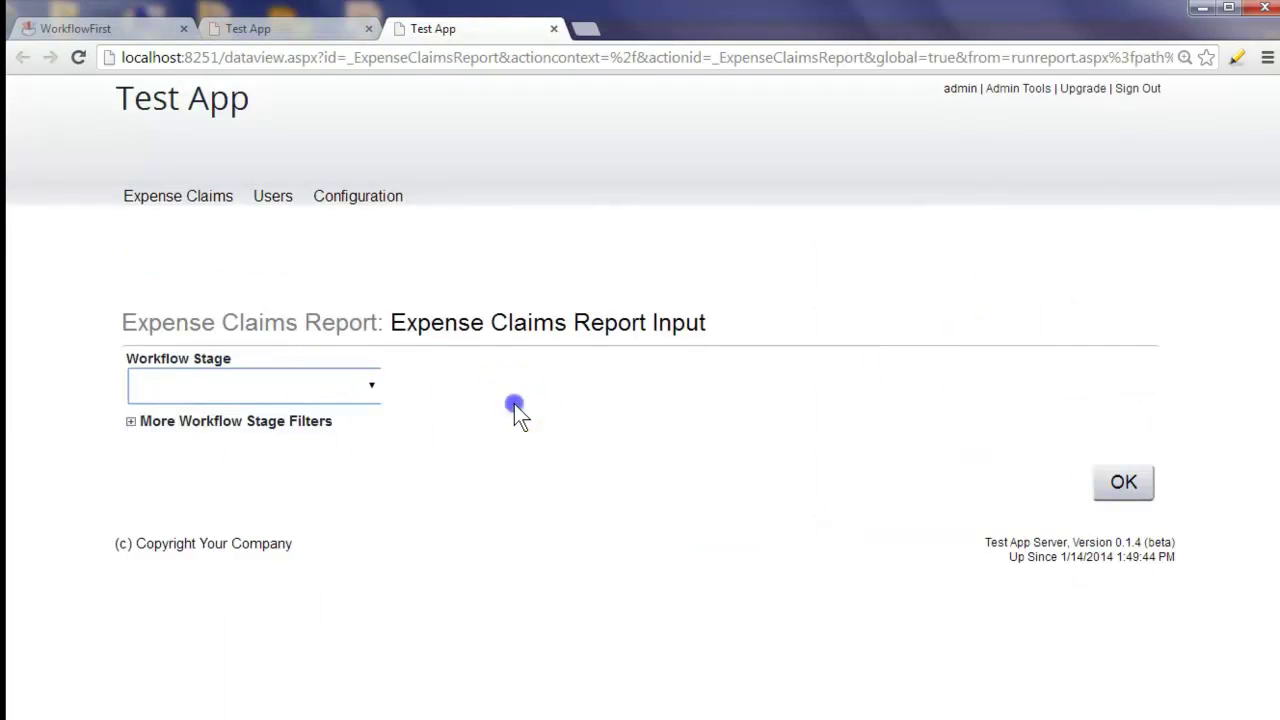
click(1124, 483)
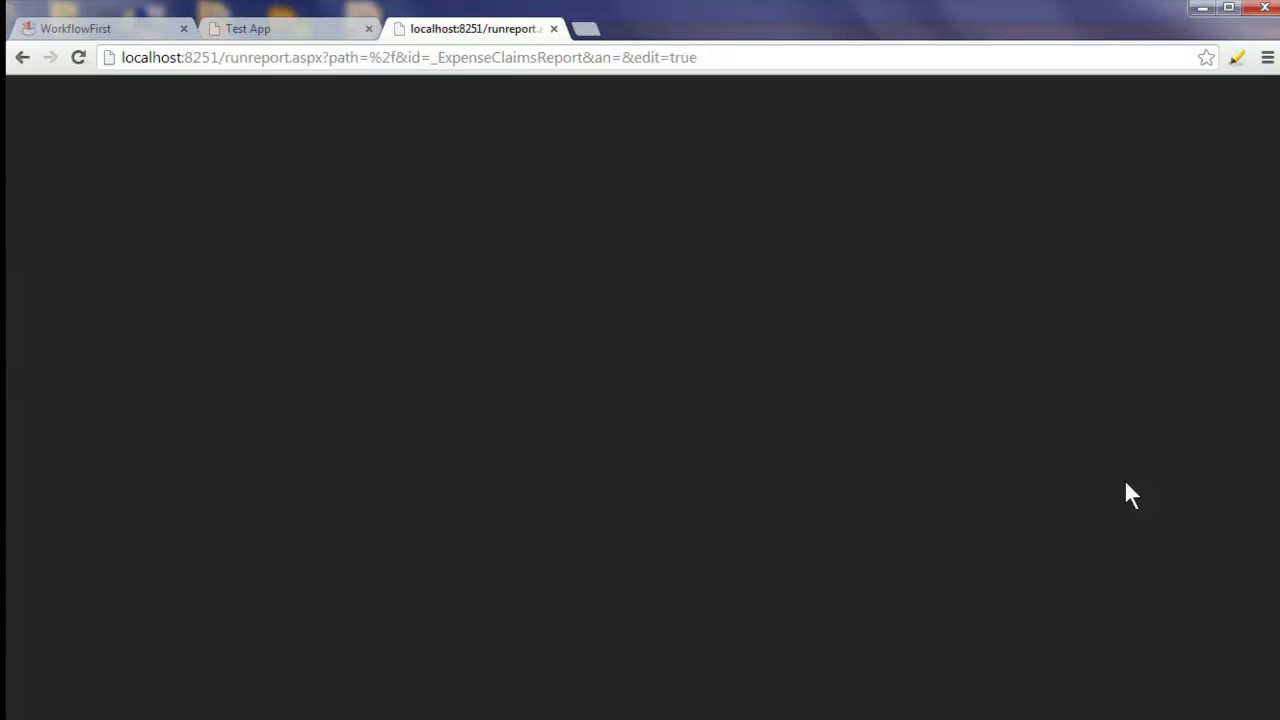
click(1042, 498)
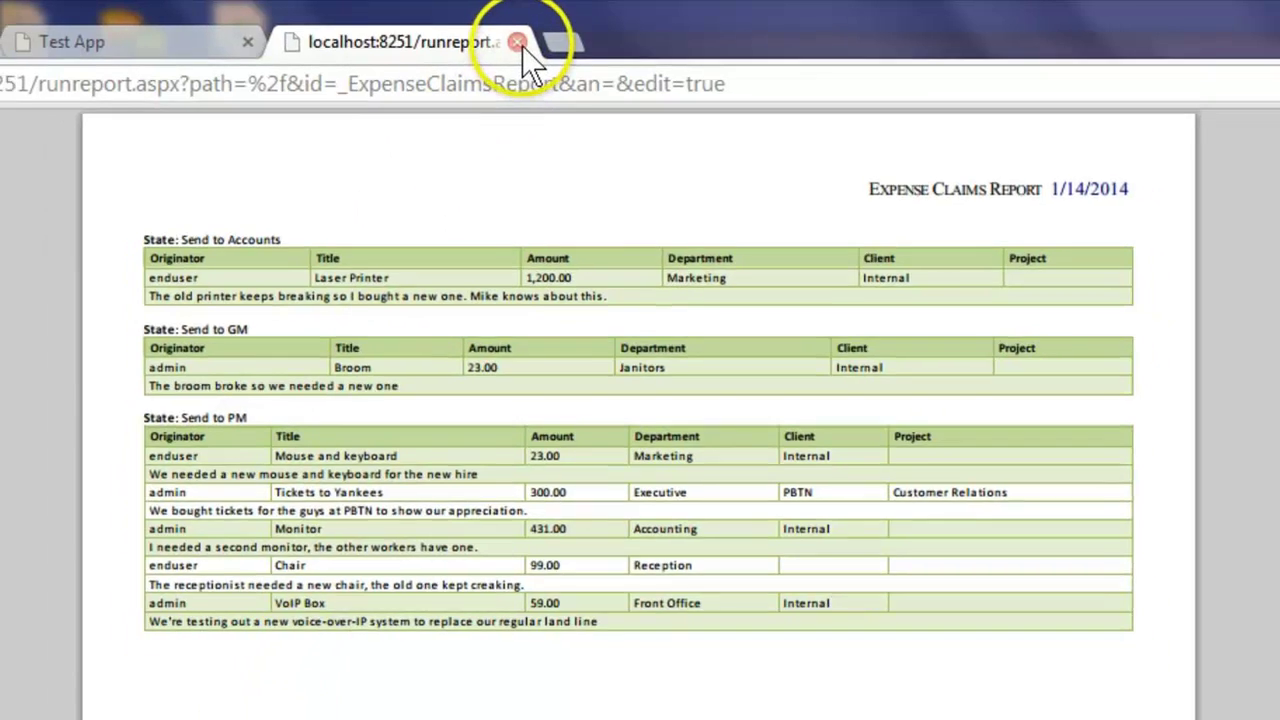
Step: Close the report tab and go to Configuration's Report Subscriptions list
click(519, 43)
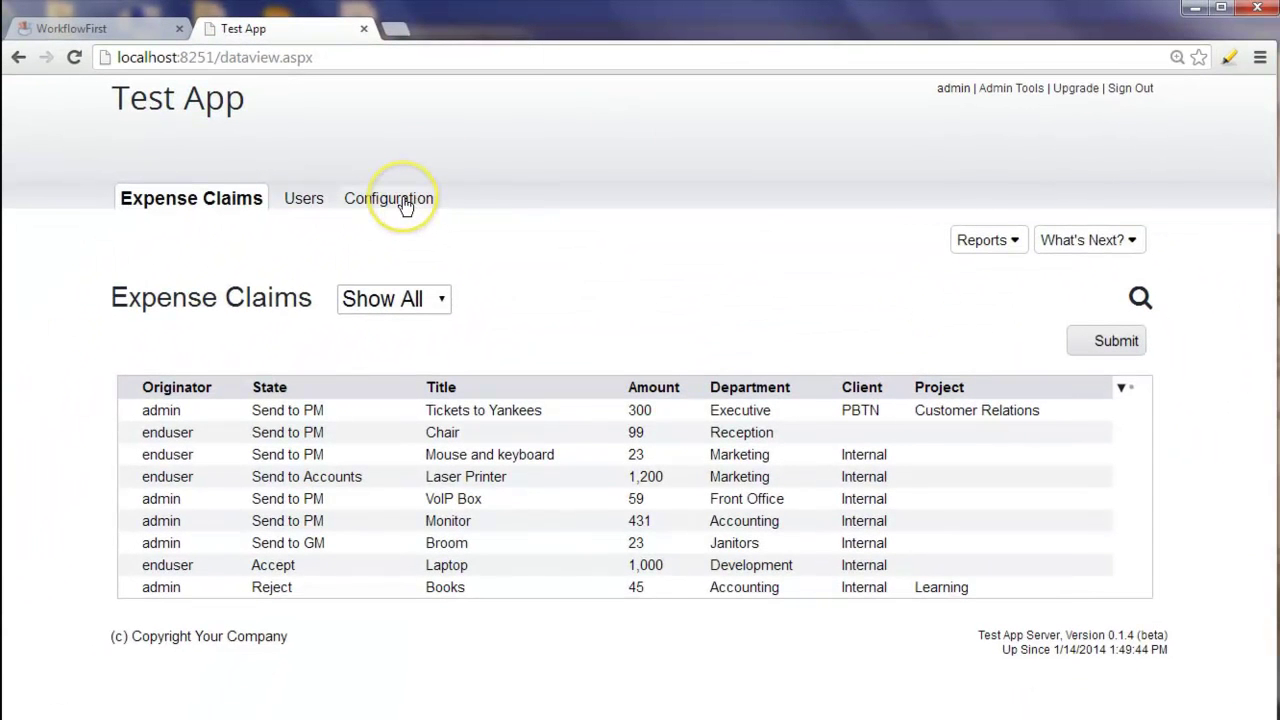
click(405, 203)
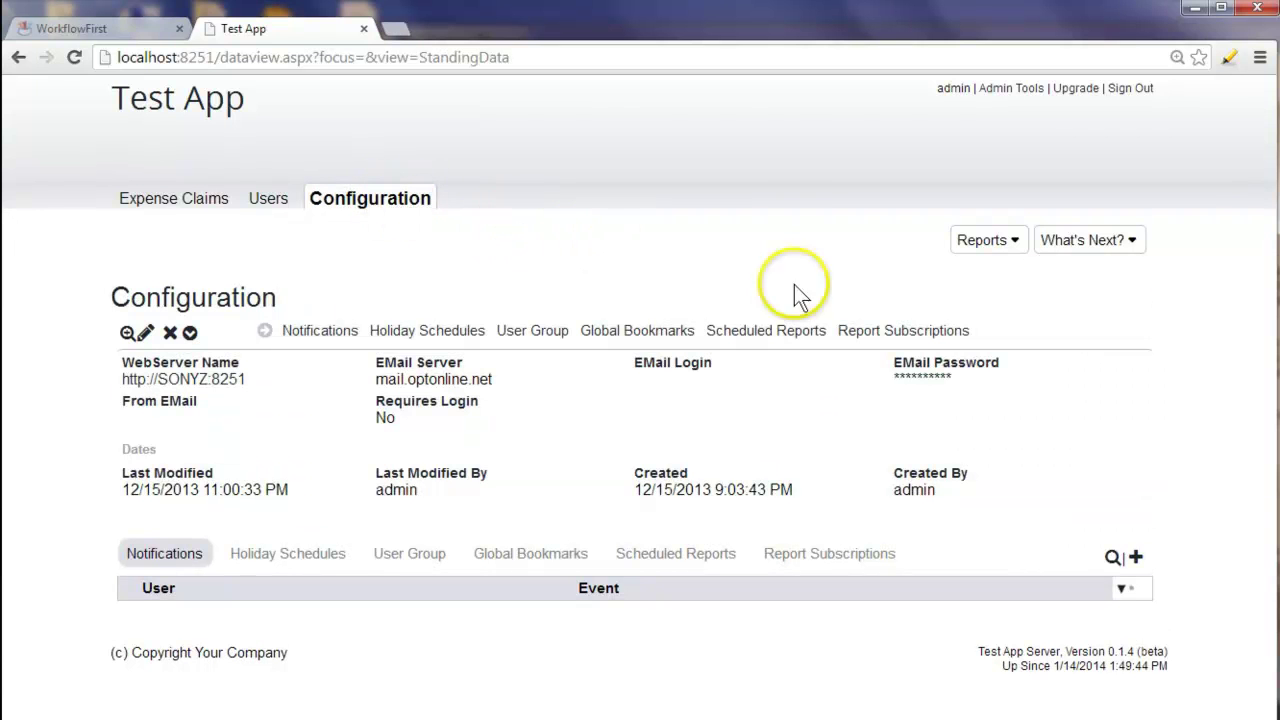
click(905, 330)
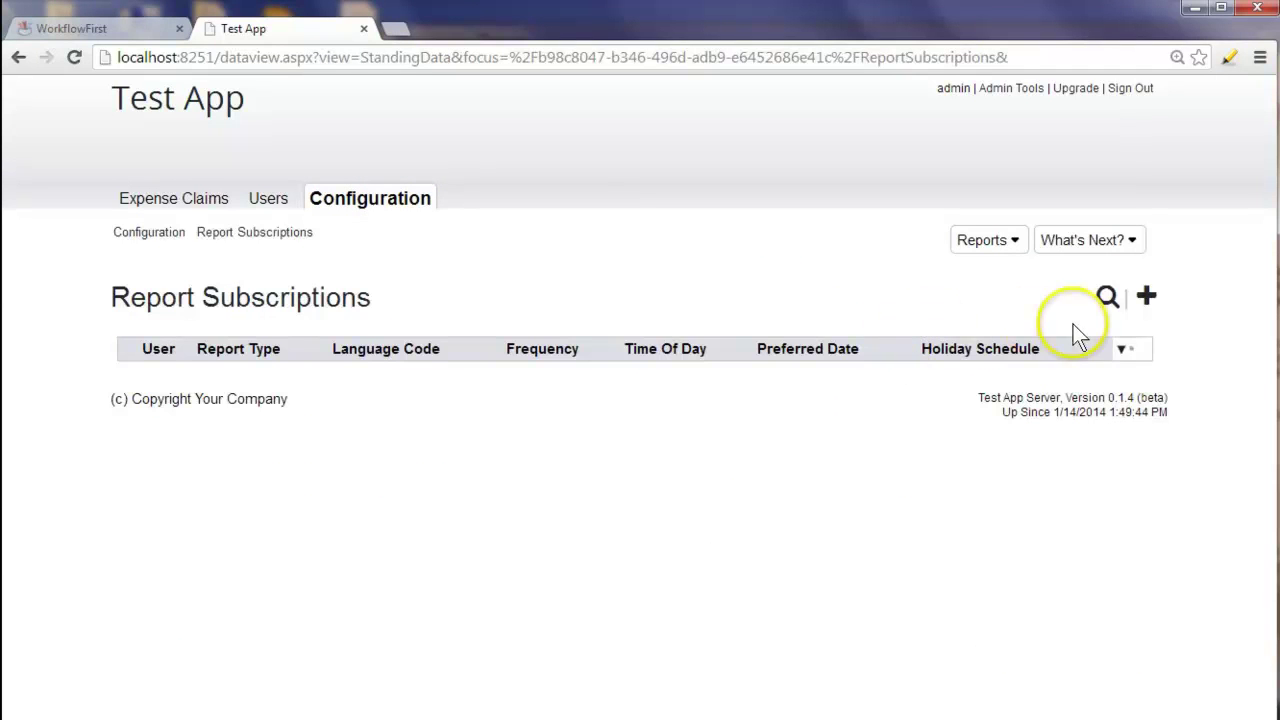
Step: Add a daily 8am Expense Claims Report subscription for pm, then return to Expense Claims
click(1146, 296)
click(352, 390)
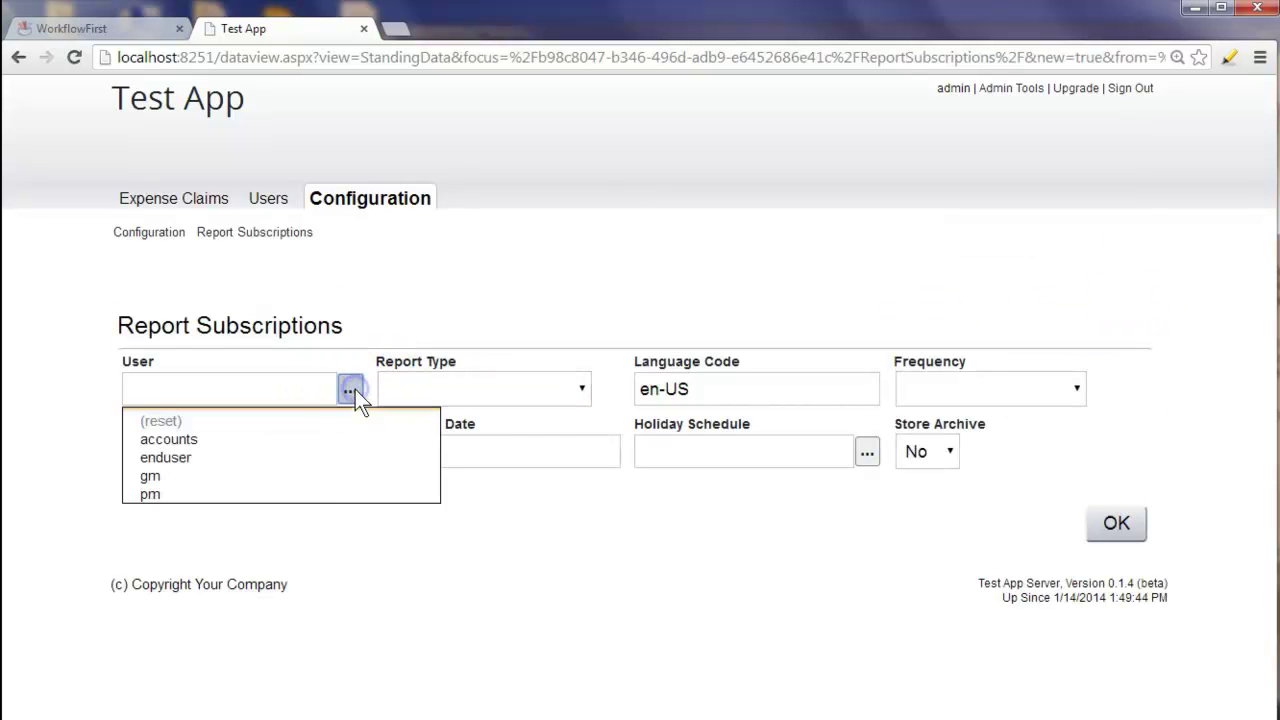
click(284, 505)
click(520, 388)
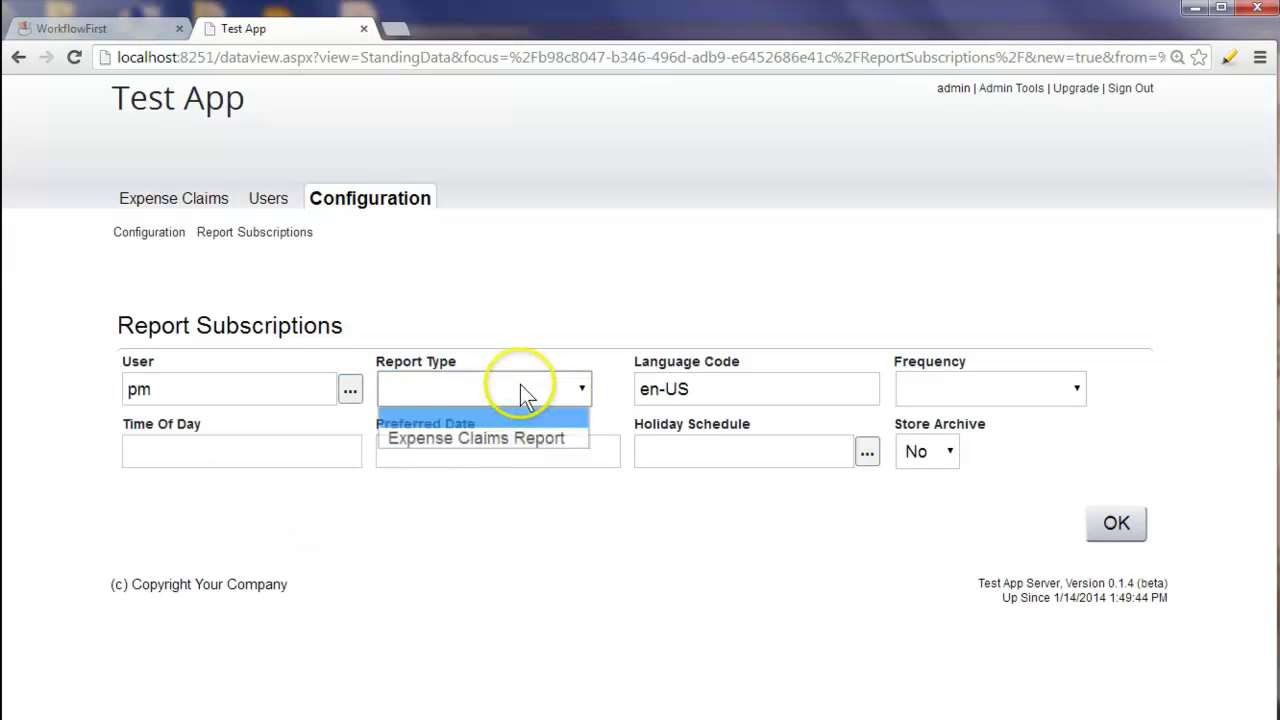
click(529, 437)
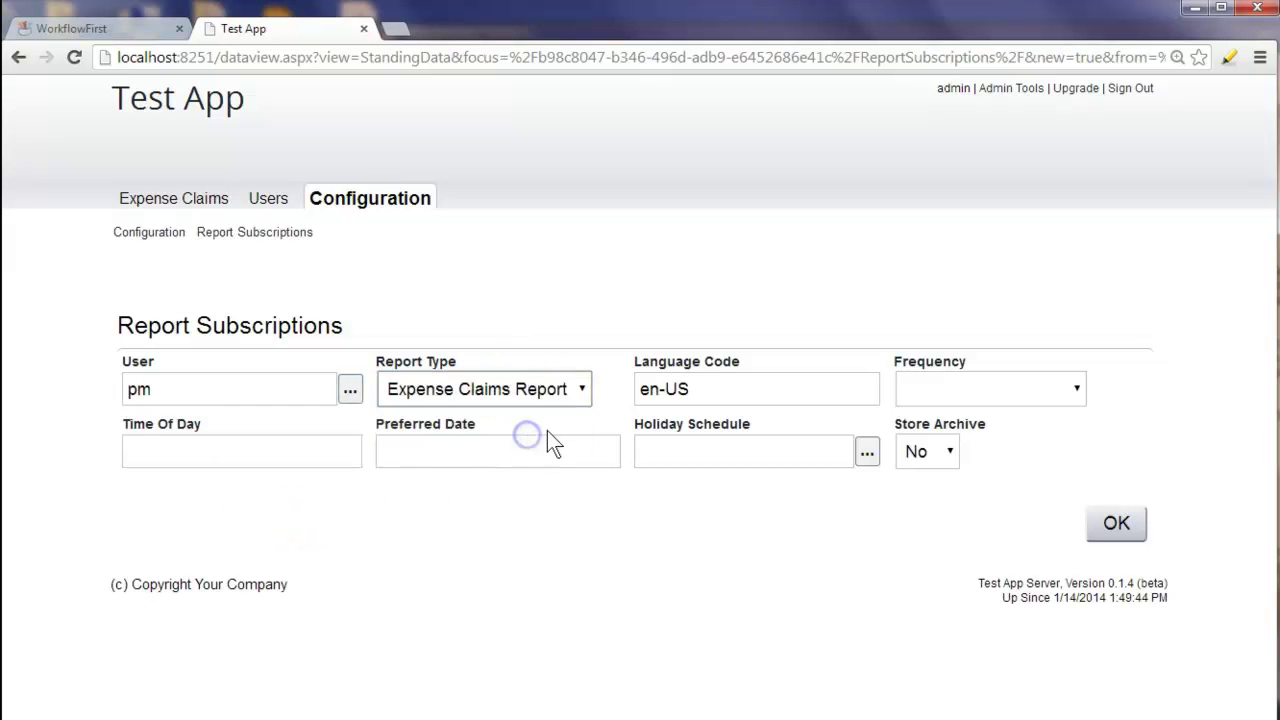
click(971, 391)
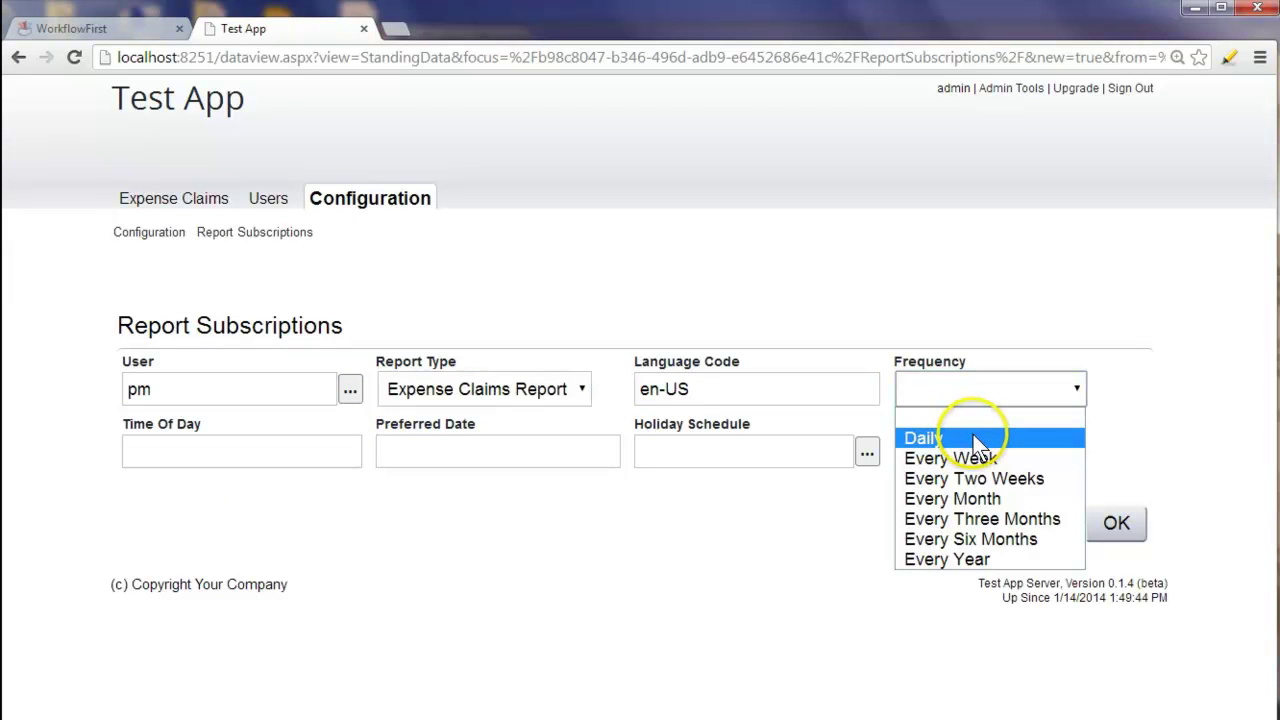
click(980, 438)
click(232, 453)
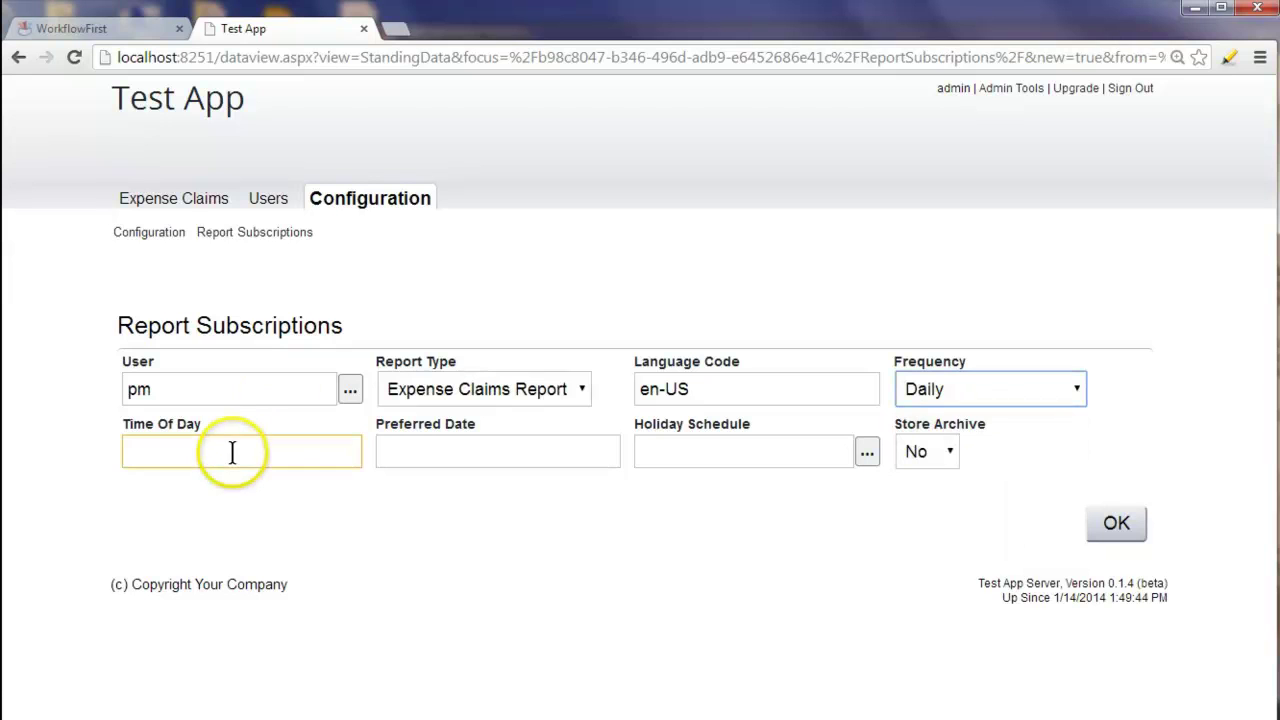
text(8am)
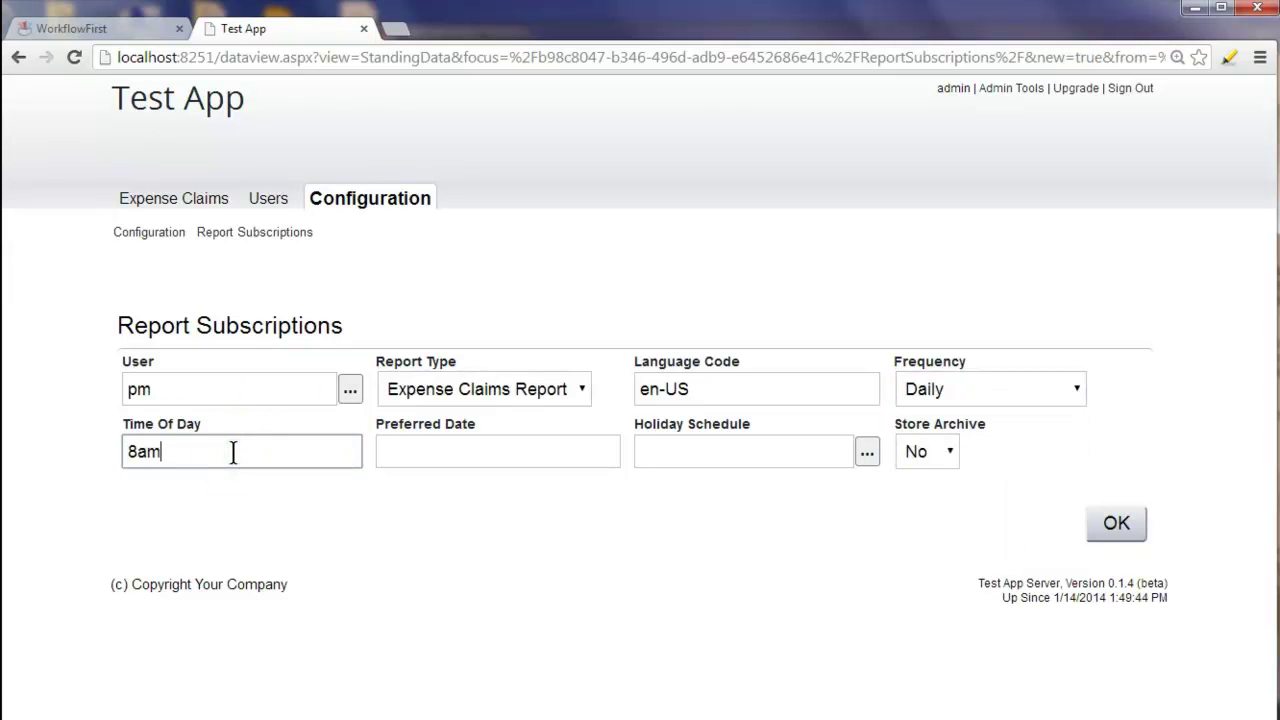
mouse_move(737, 426)
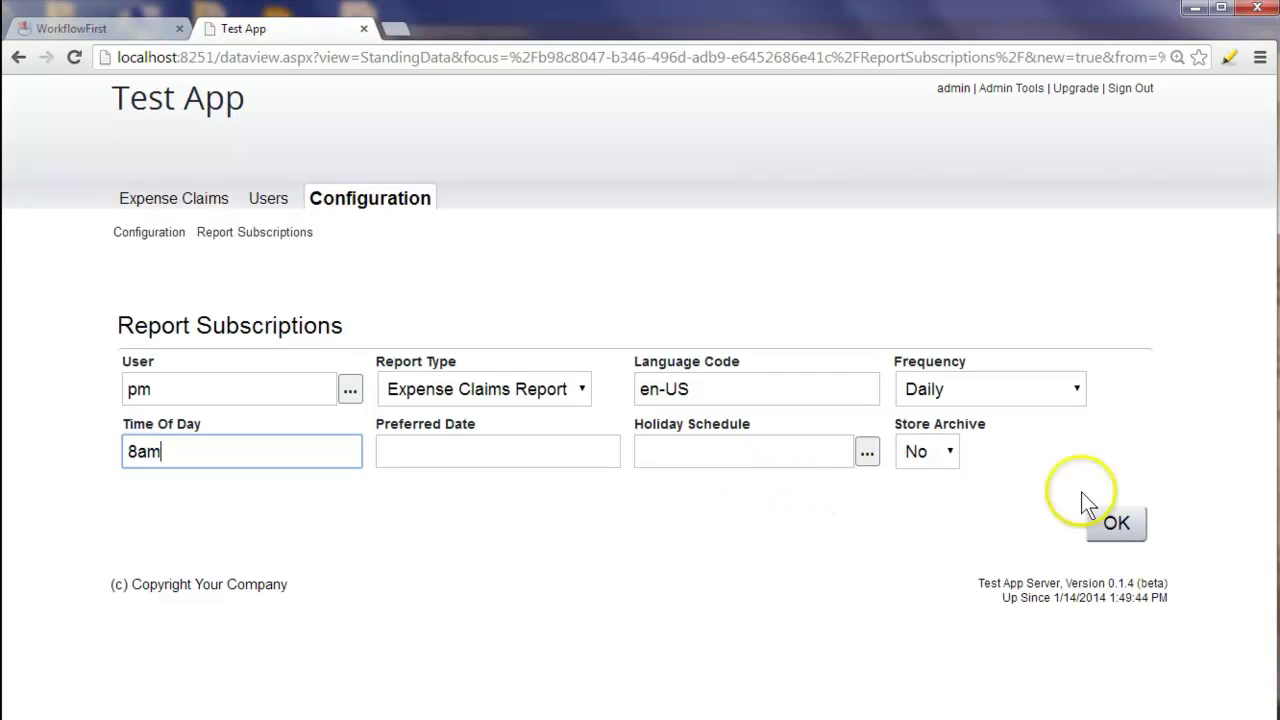
click(1110, 519)
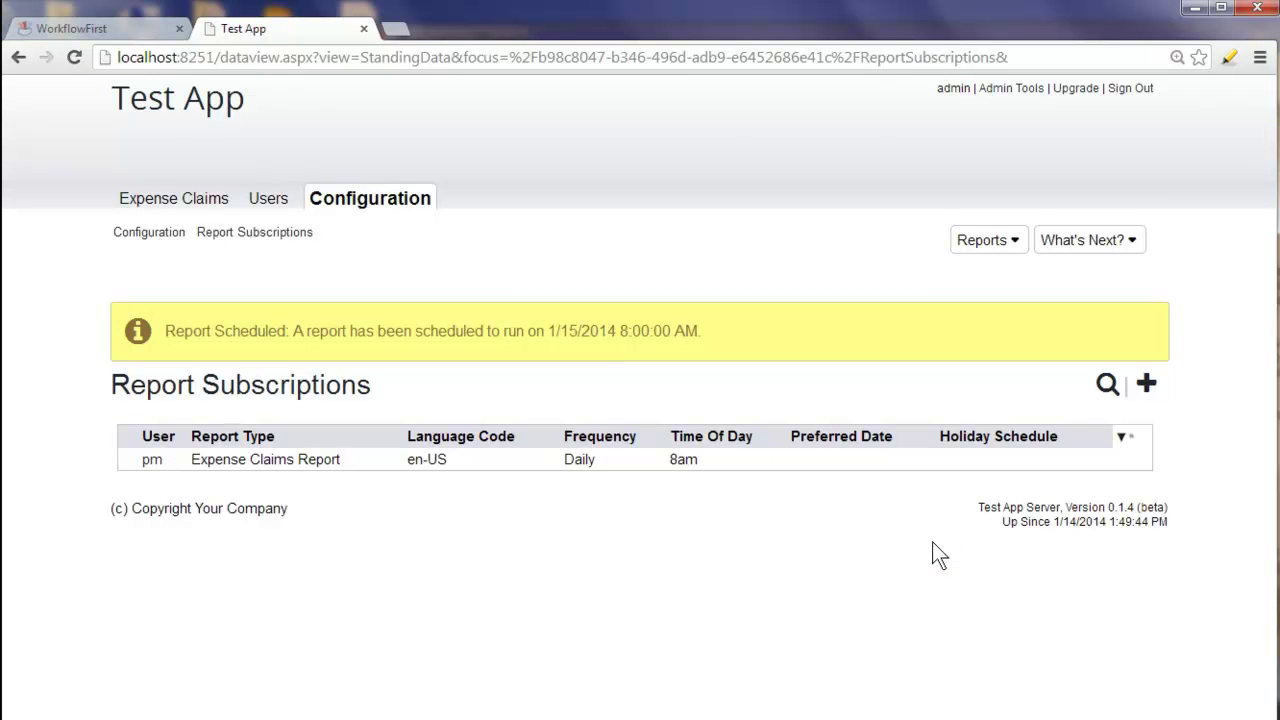
click(212, 200)
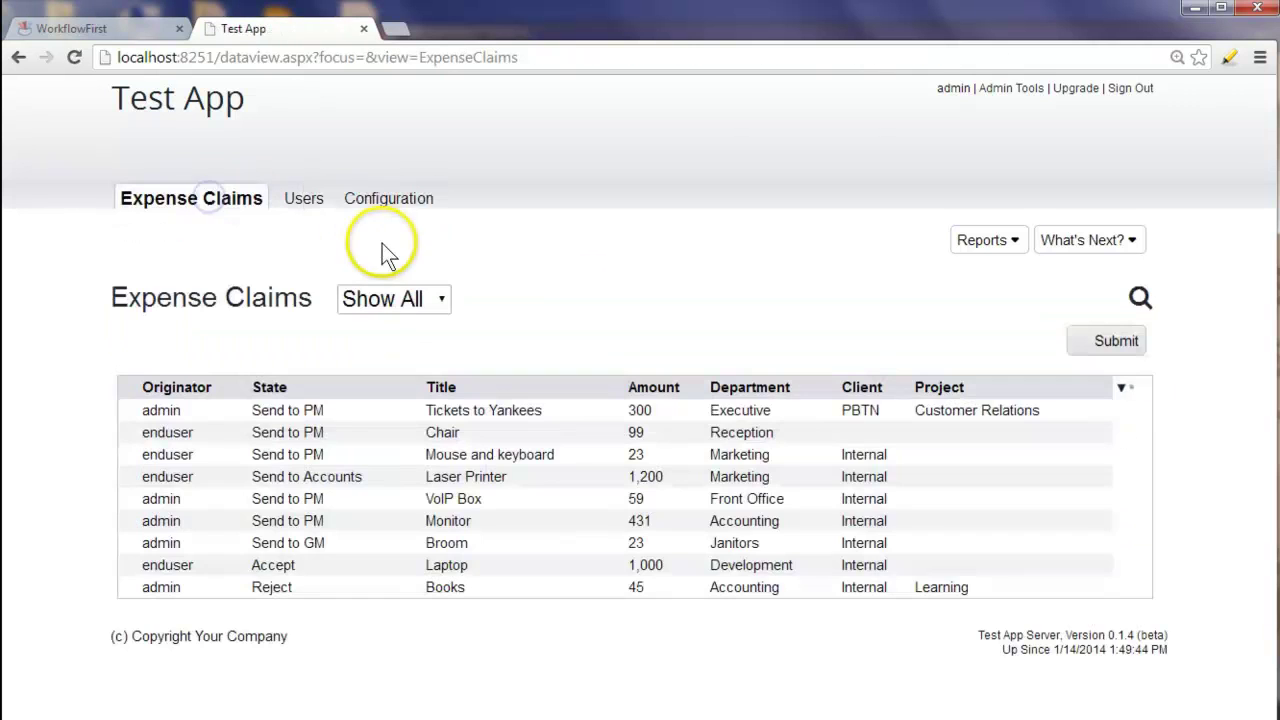